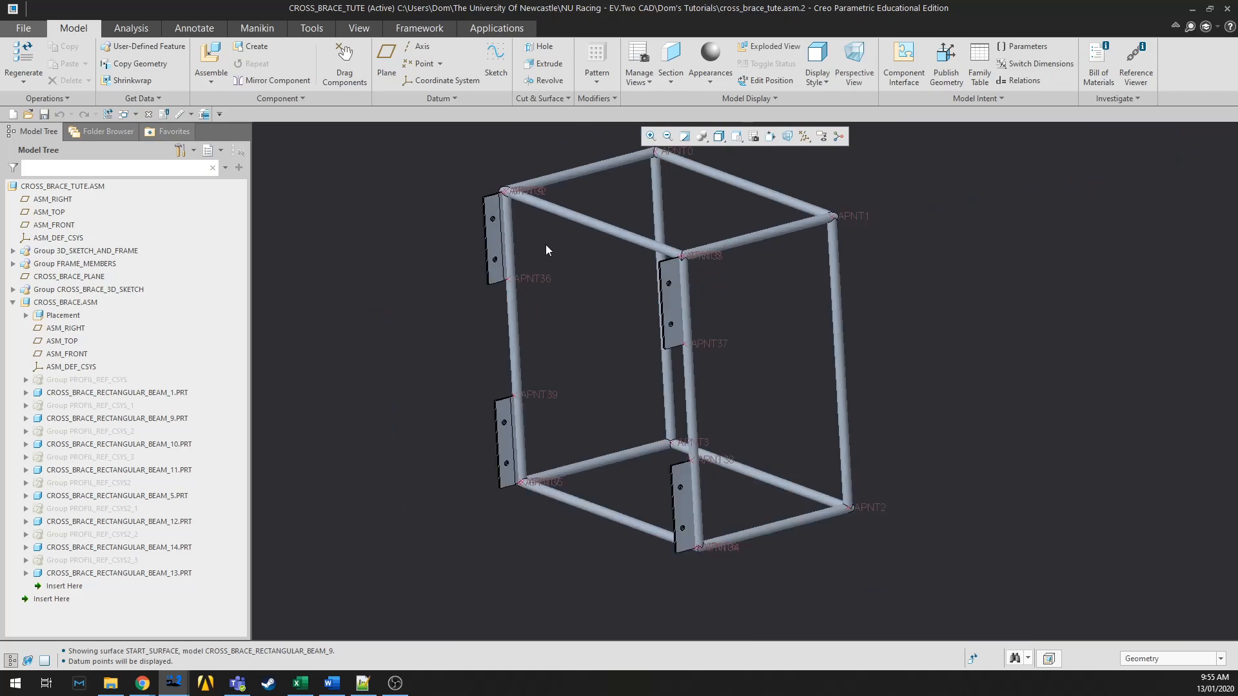
# Examine the bolt holes in the overlapping mounting plates on the frame's vertical tubes.
pyautogui.scroll(-1, 621, 261)
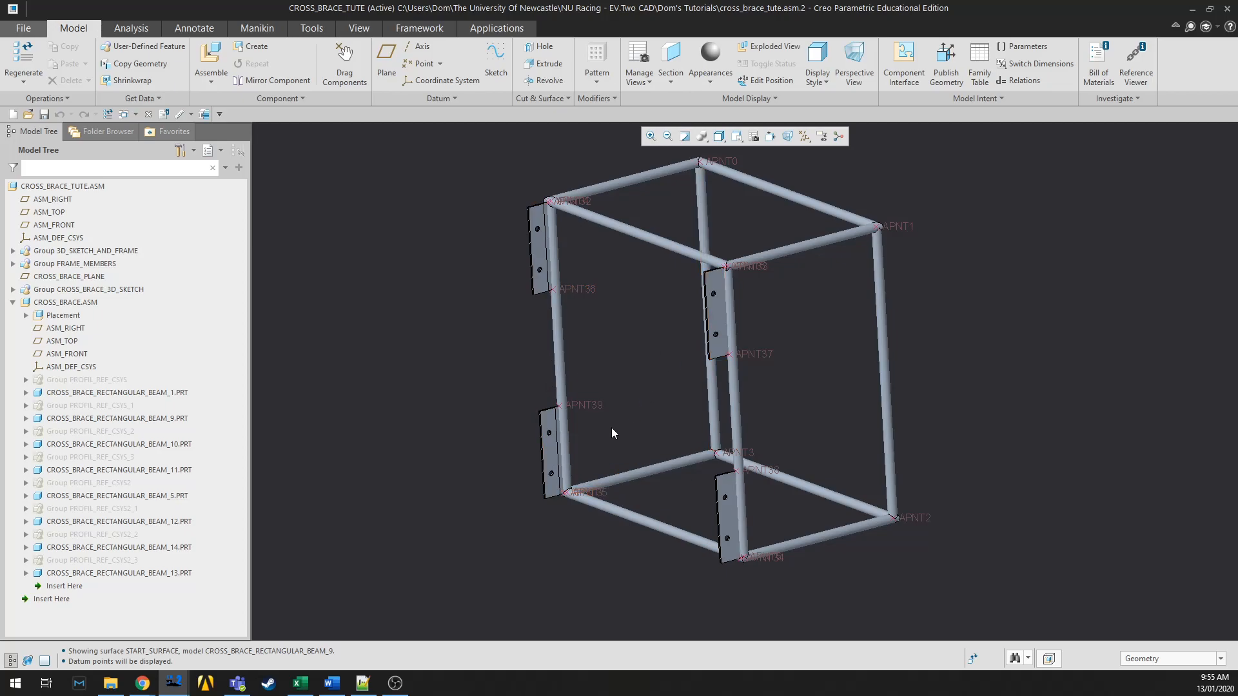
pyautogui.scroll(-5, 552, 252)
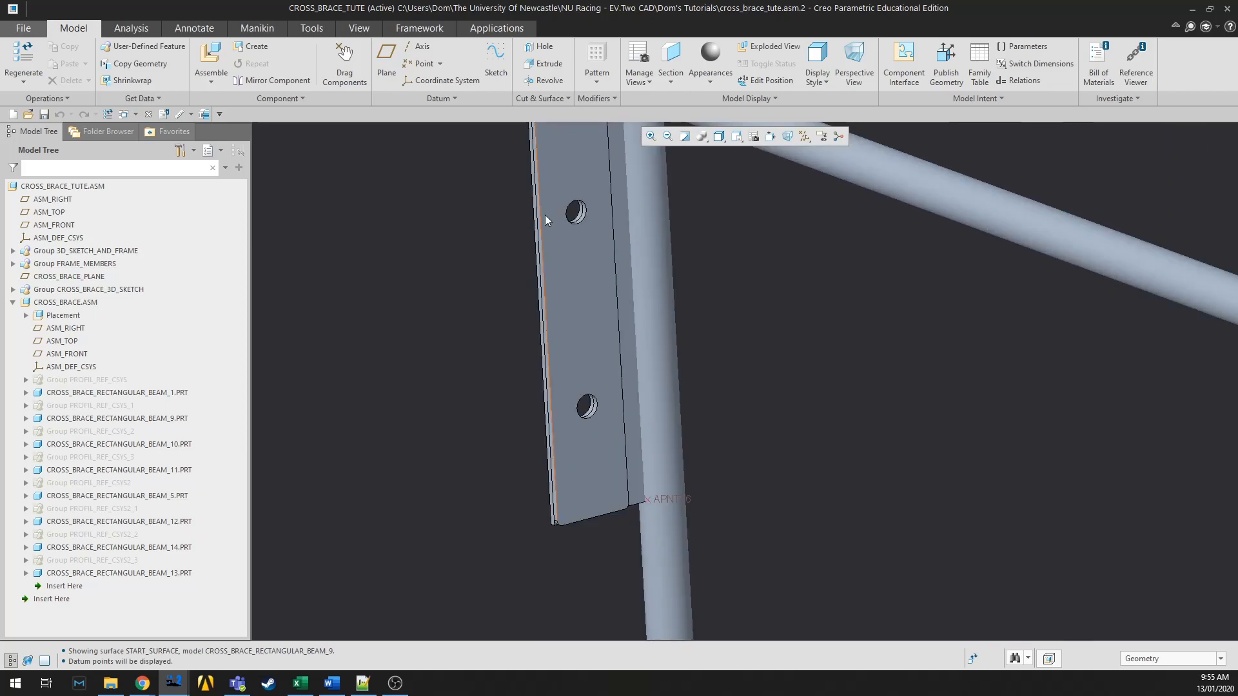
pyautogui.scroll(3, 615, 315)
pyautogui.scroll(-3, 588, 248)
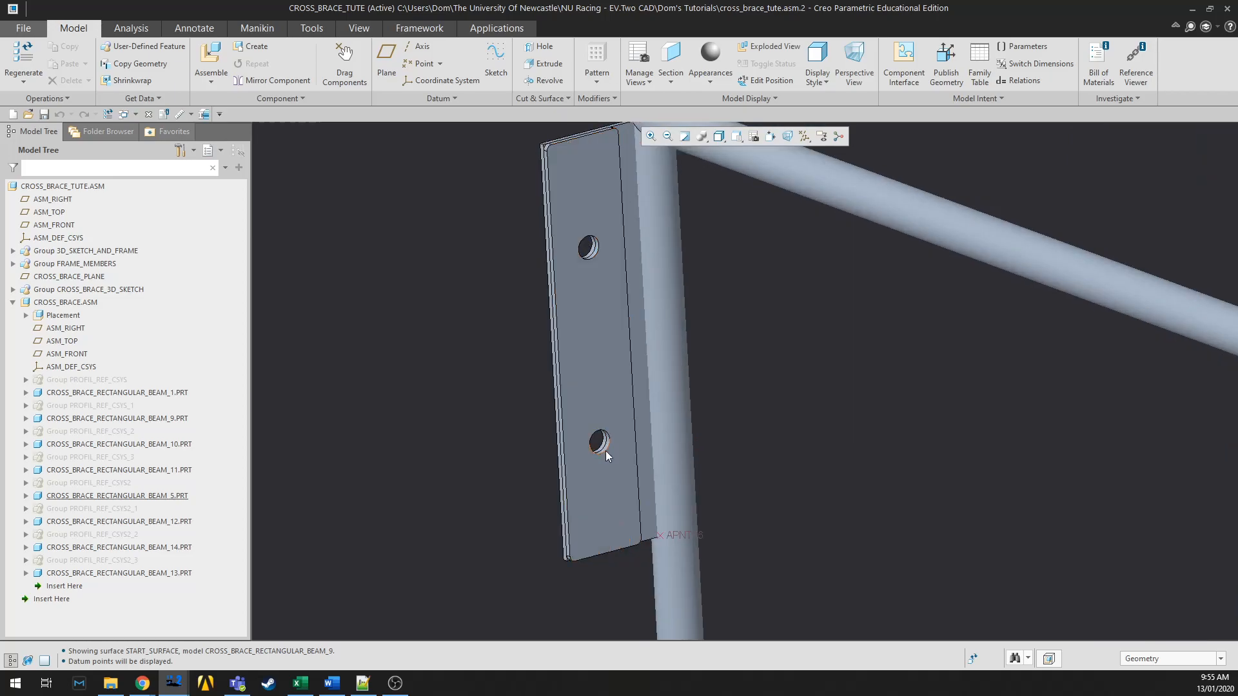
pyautogui.scroll(2, 582, 289)
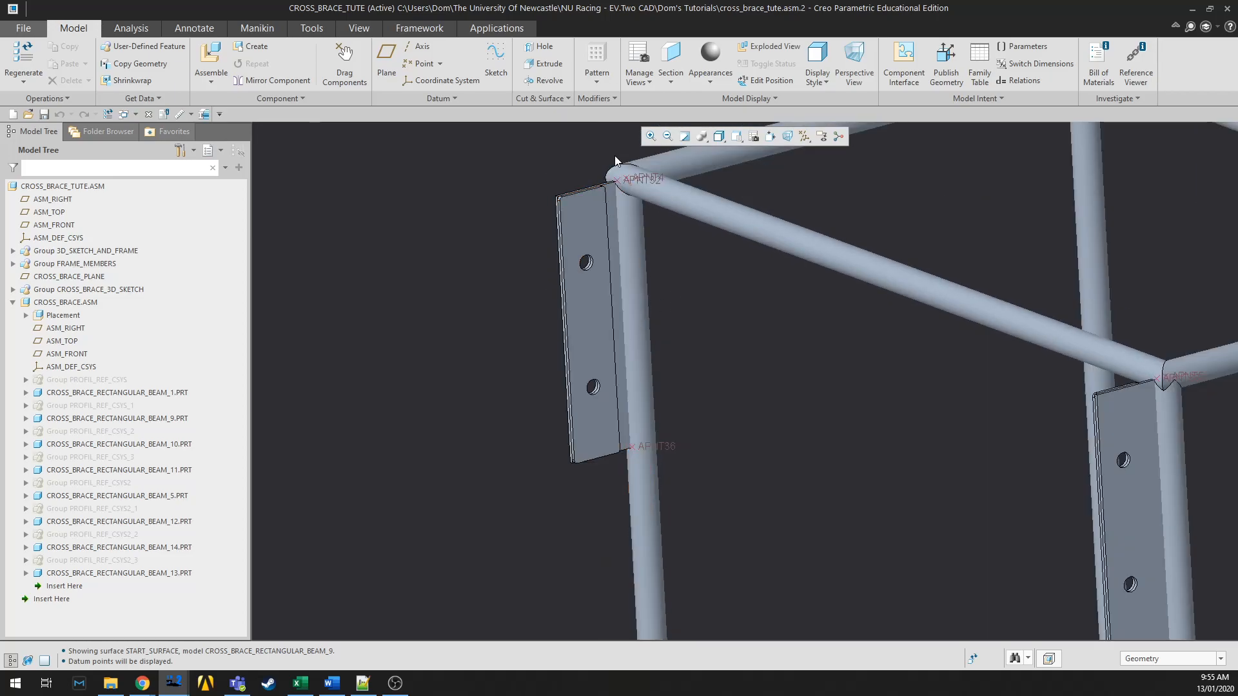
pyautogui.scroll(-4, 587, 264)
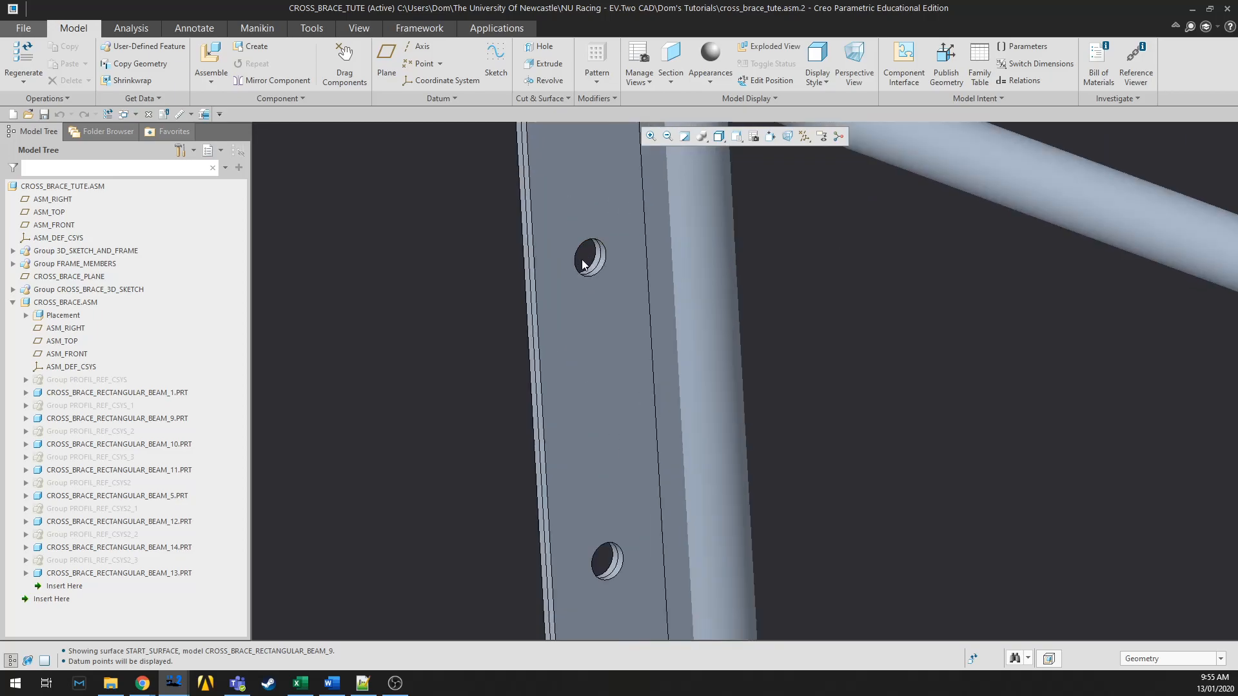
pyautogui.scroll(4, 583, 264)
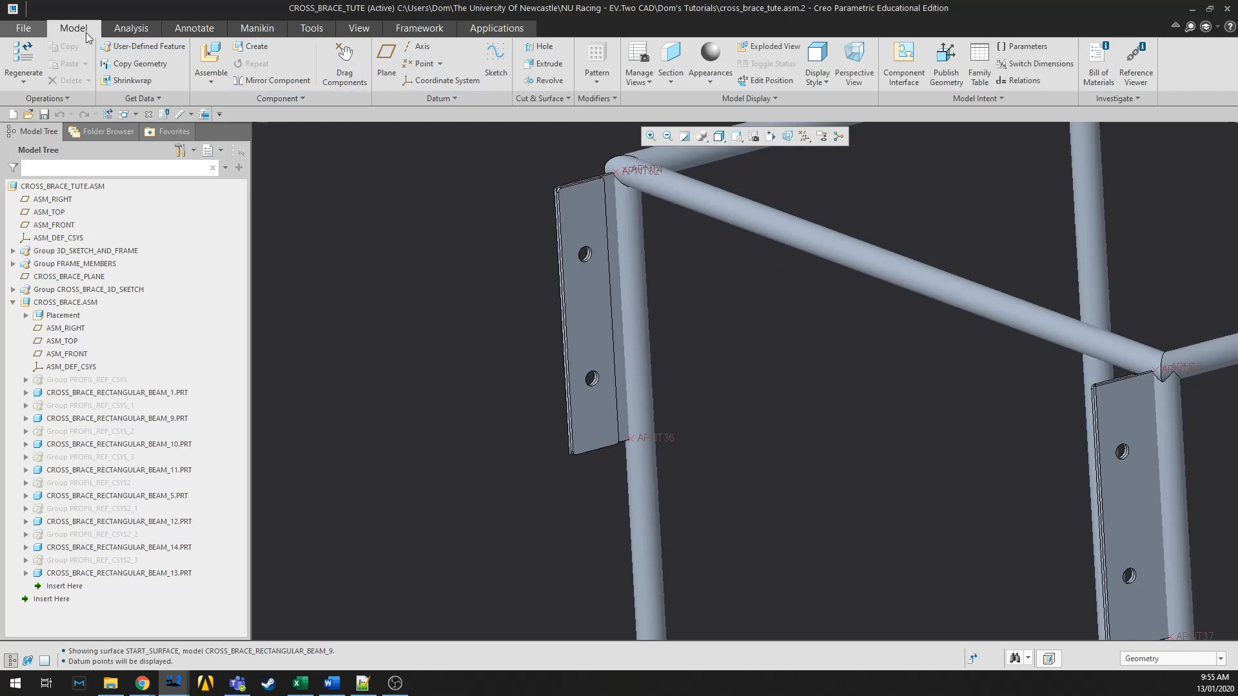
# Start a screw fastener assembled on reference, using the upper hole of the mounting plate between APNT32 and APNT36 as position.
pyautogui.click(312, 28)
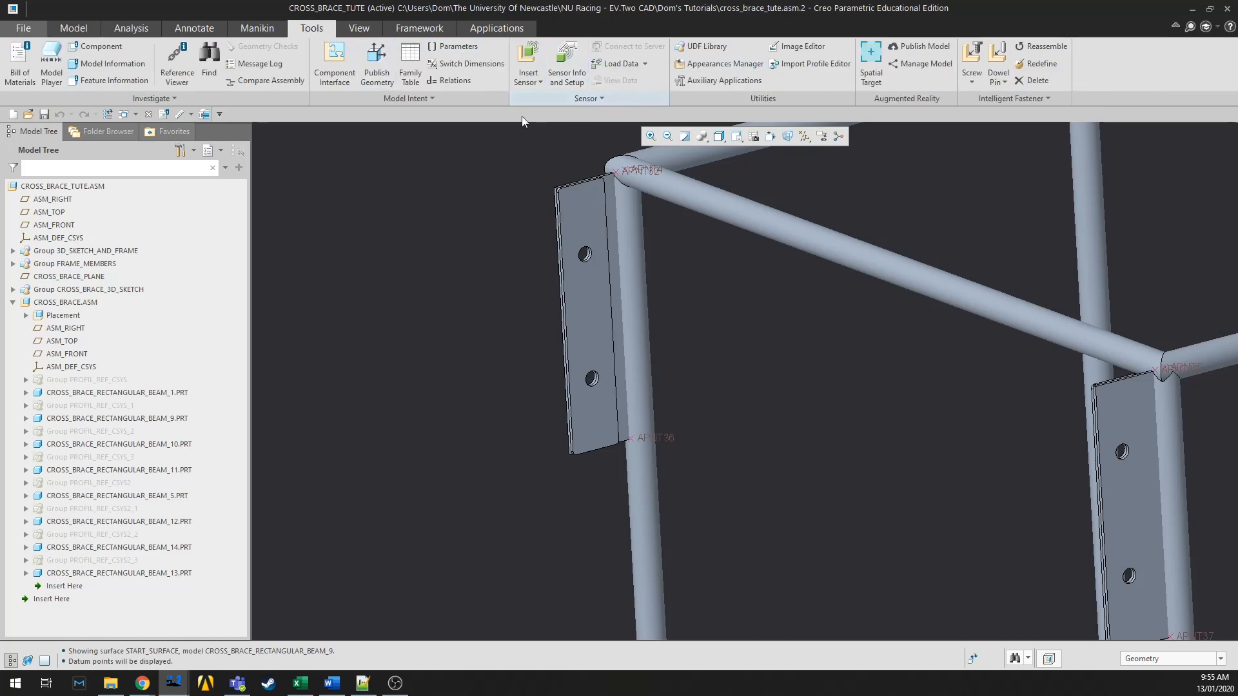
pyautogui.click(977, 78)
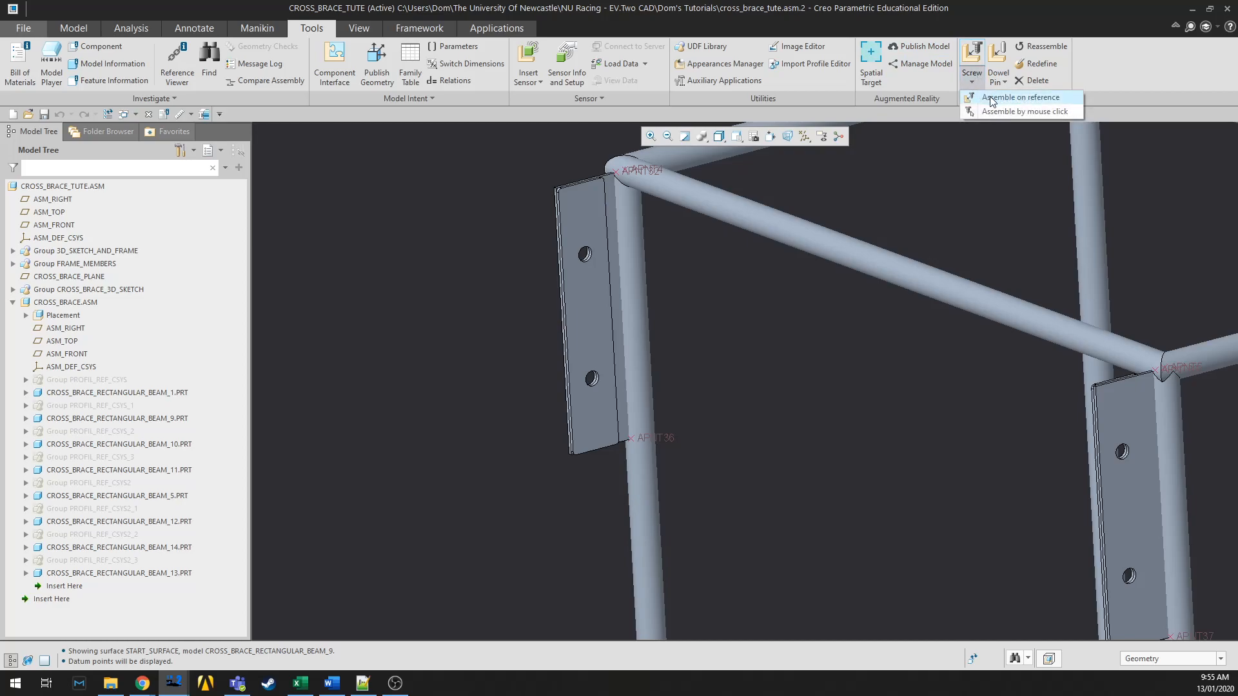
pyautogui.click(992, 102)
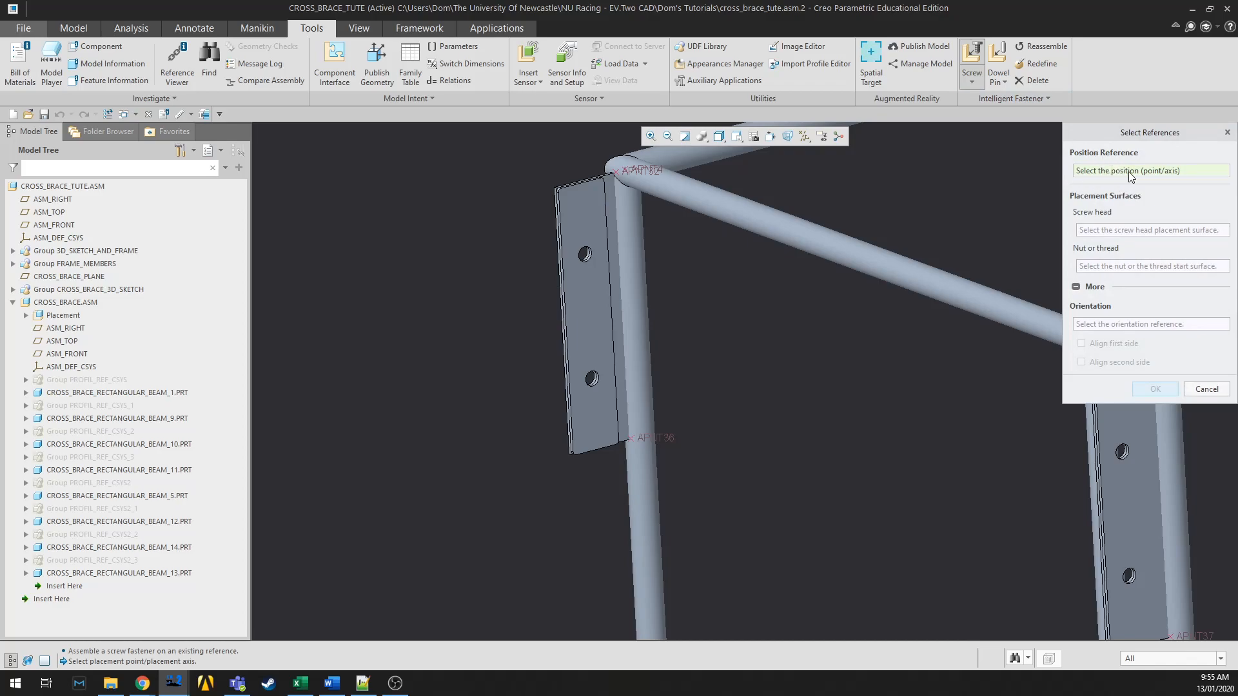
pyautogui.scroll(6, 588, 259)
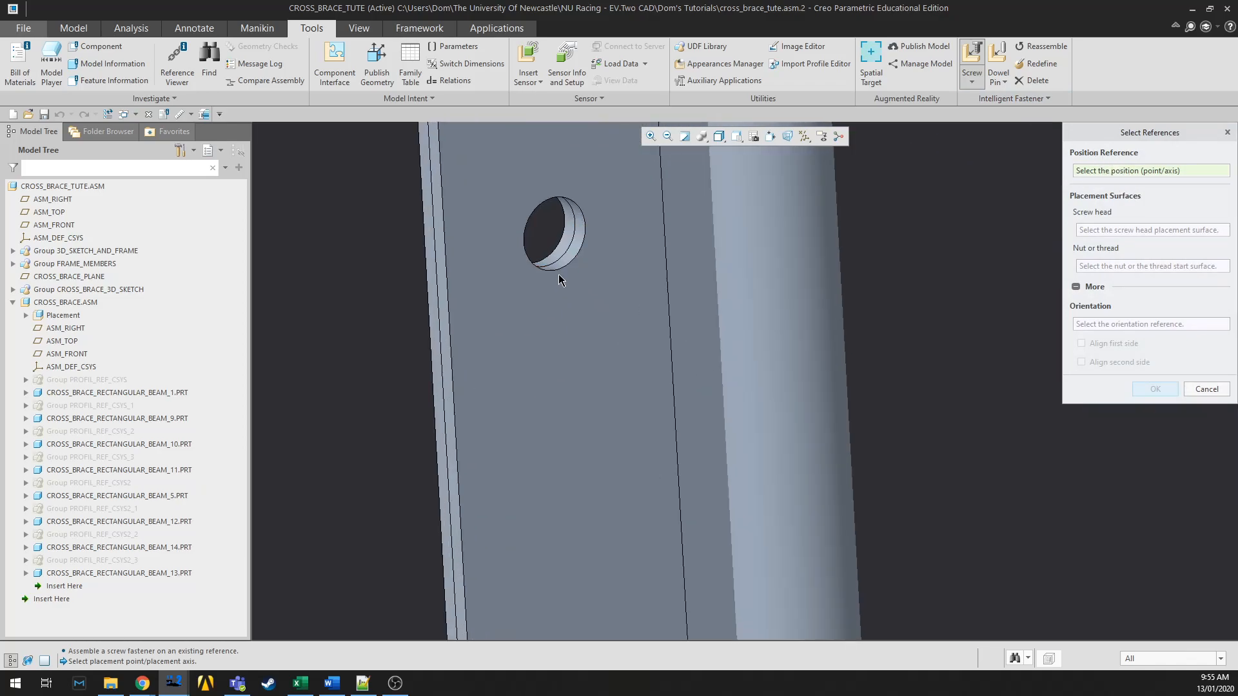
pyautogui.click(559, 271)
# Set the flat face of CROSS_BRACE_RECTANGULAR_BEAM_1 around the hole as the screw head placement surface.
pyautogui.scroll(-5, 602, 254)
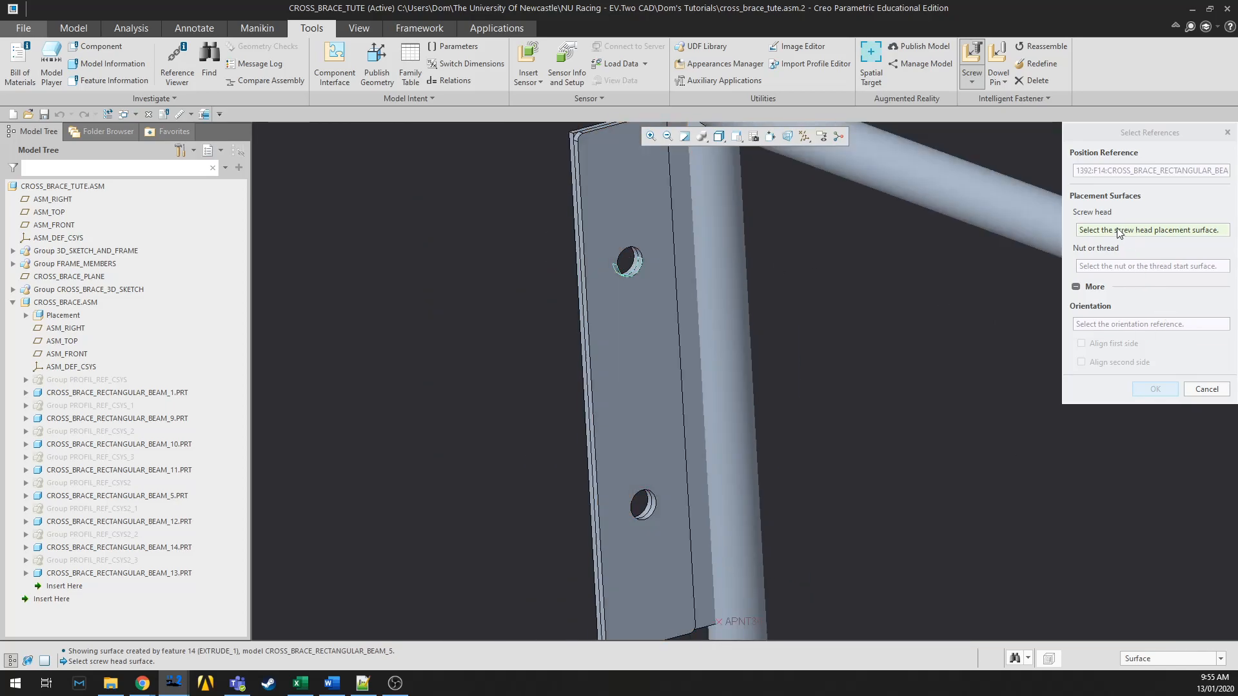
pyautogui.scroll(-3, 839, 390)
pyautogui.scroll(5, 838, 390)
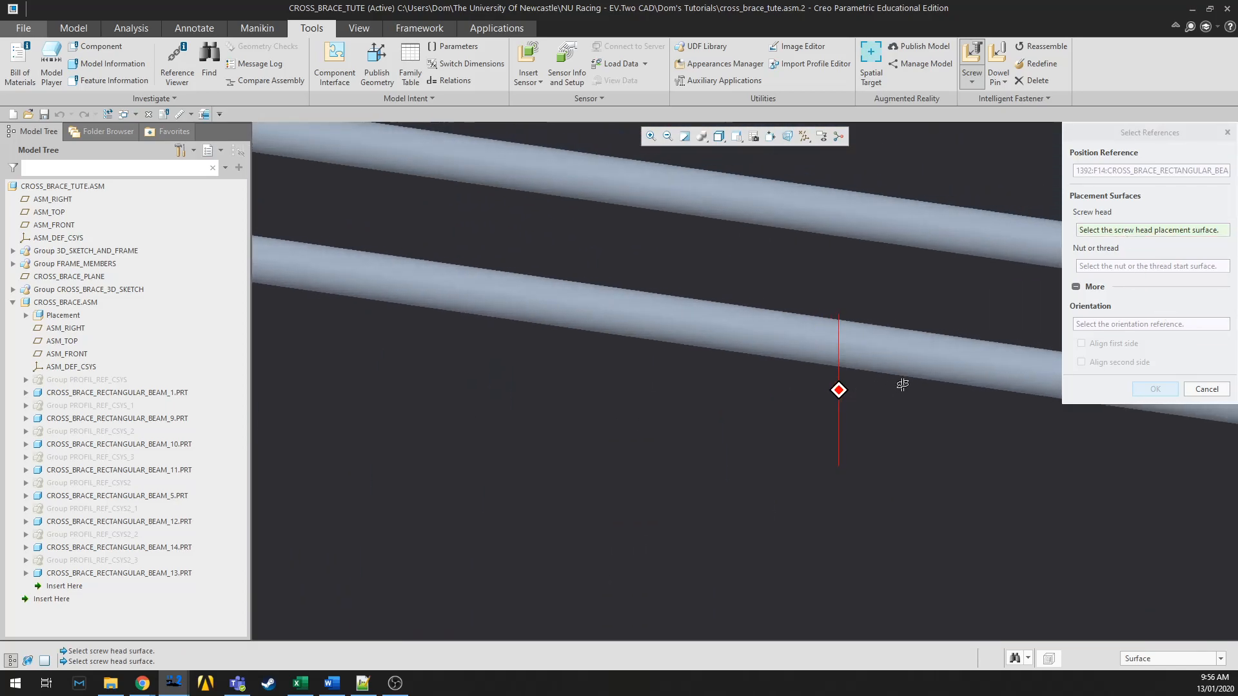
pyautogui.scroll(-3, 902, 385)
pyautogui.scroll(5, 719, 396)
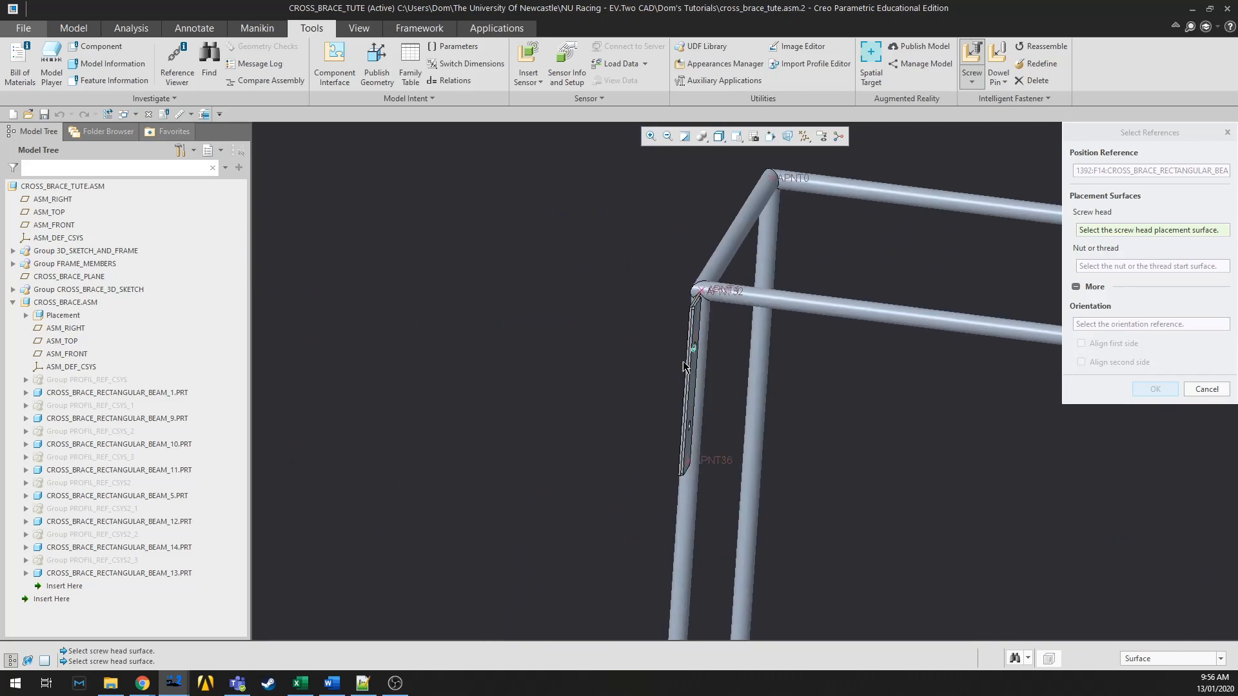
pyautogui.scroll(4, 715, 384)
pyautogui.moveTo(726, 380); pyautogui.dragTo(709, 377, button='middle')
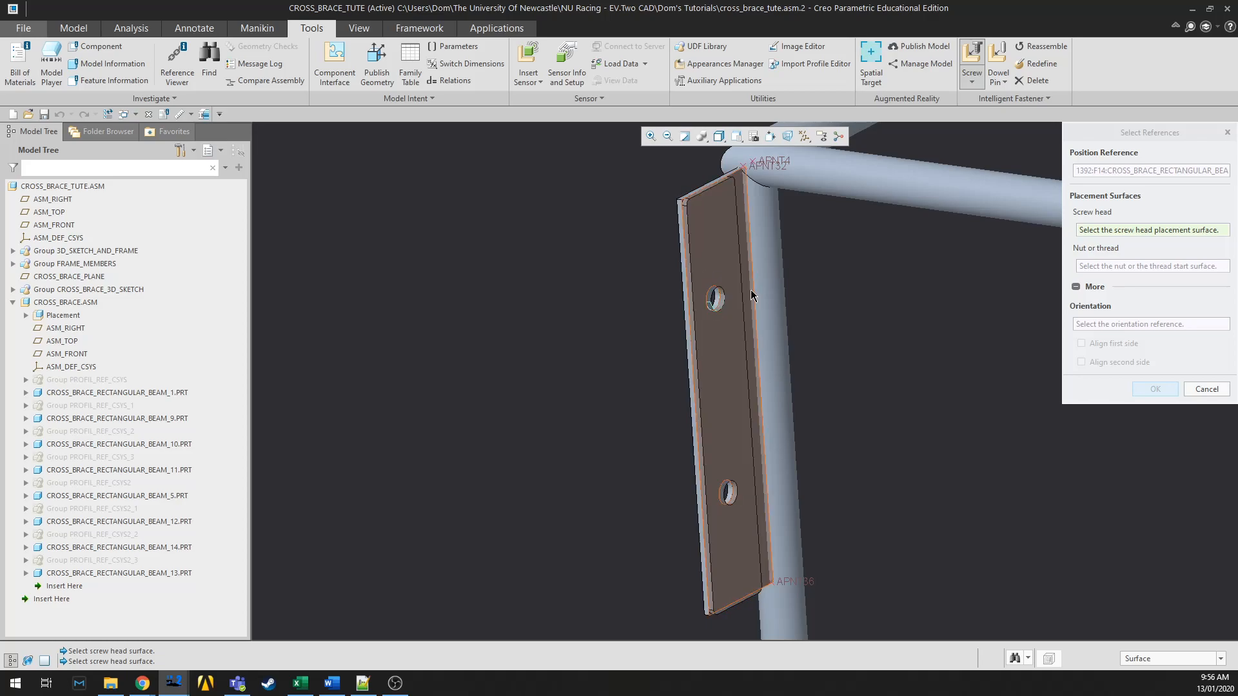
pyautogui.scroll(-3, 752, 291)
pyautogui.moveTo(809, 379)
pyautogui.mouseDown(button='middle')
pyautogui.moveTo(879, 367)
pyautogui.moveTo(696, 285)
pyautogui.mouseUp(button='middle')
pyautogui.scroll(3, 696, 285)
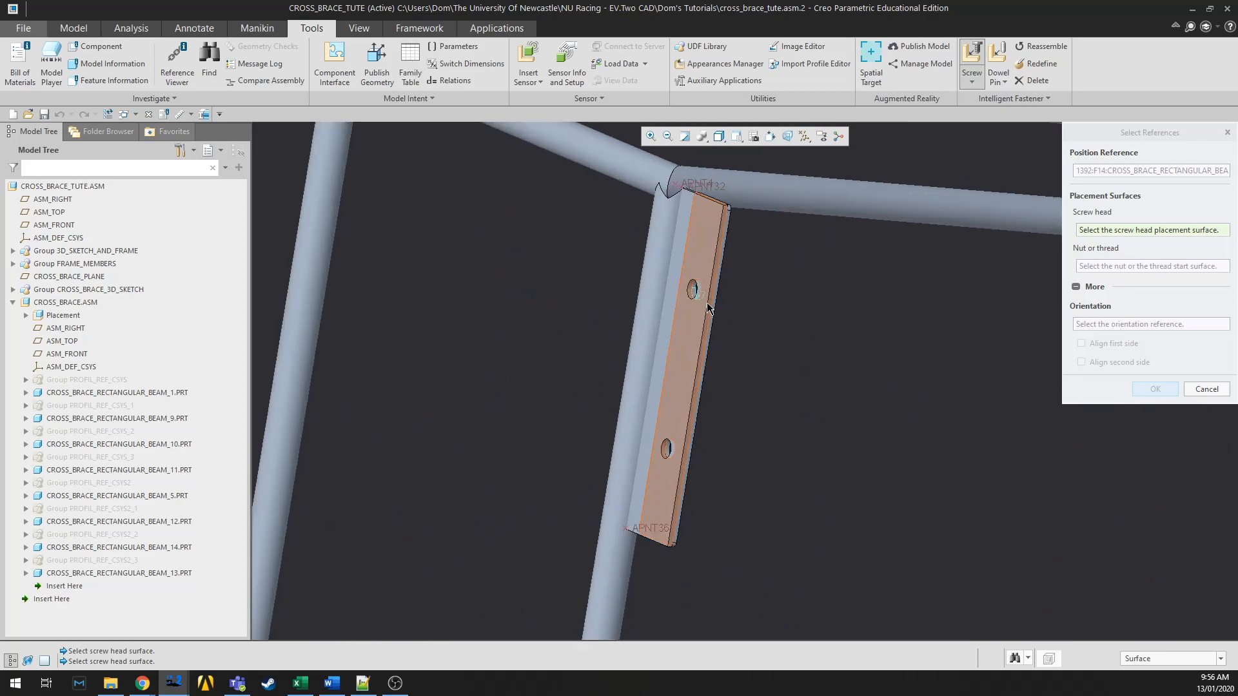
pyautogui.scroll(1, 700, 293)
pyautogui.click(701, 295)
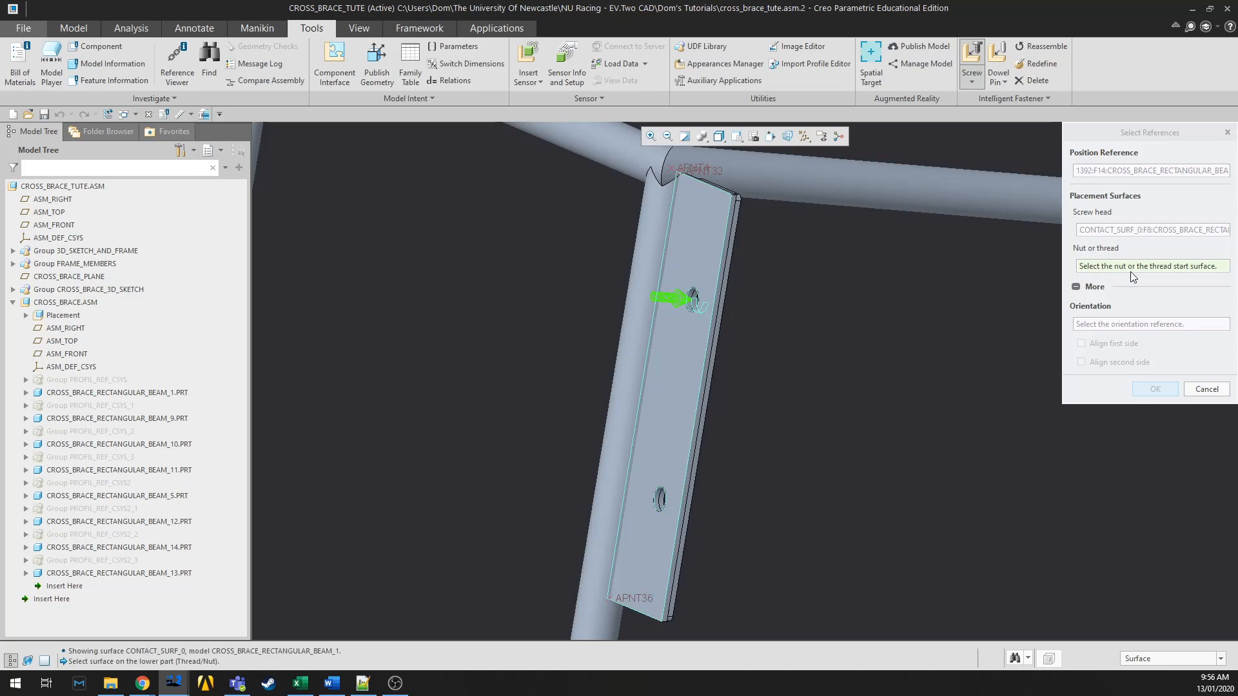
# Set the opposite face of the plate pair, on CROSS_BRACE_RECTANGULAR_BEAM_5, as the nut placement surface and accept the references.
pyautogui.moveTo(921, 385); pyautogui.dragTo(785, 265, button='middle')
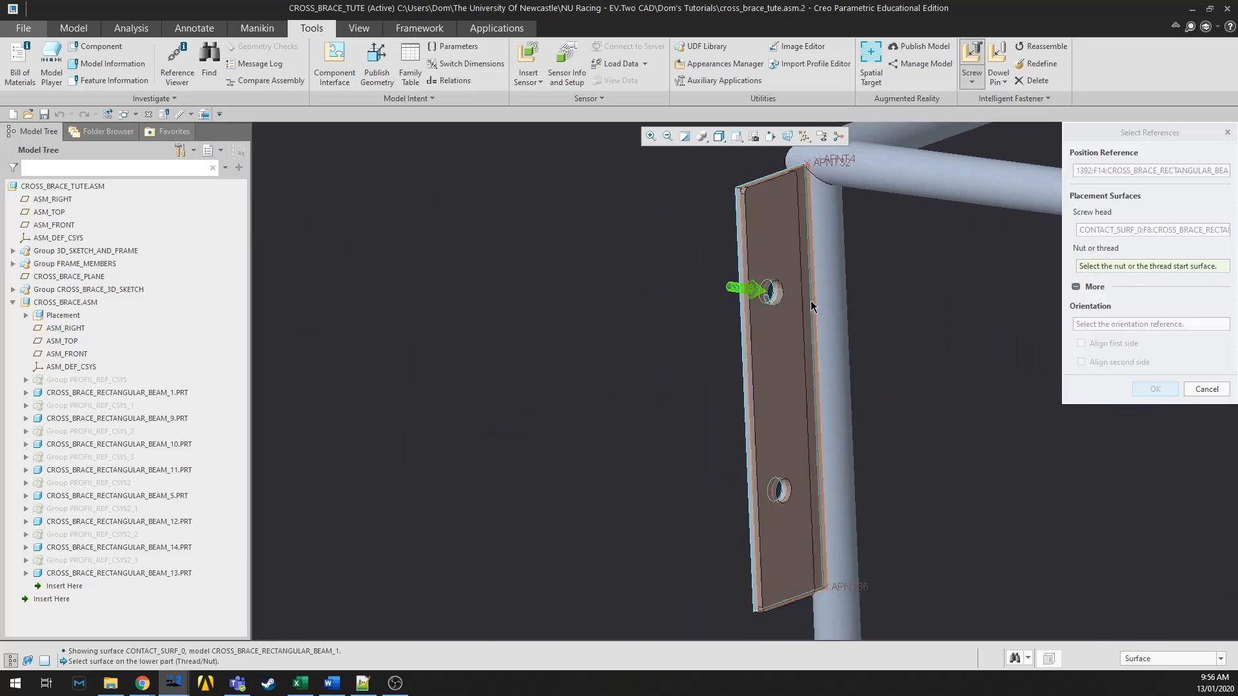
pyautogui.click(785, 265)
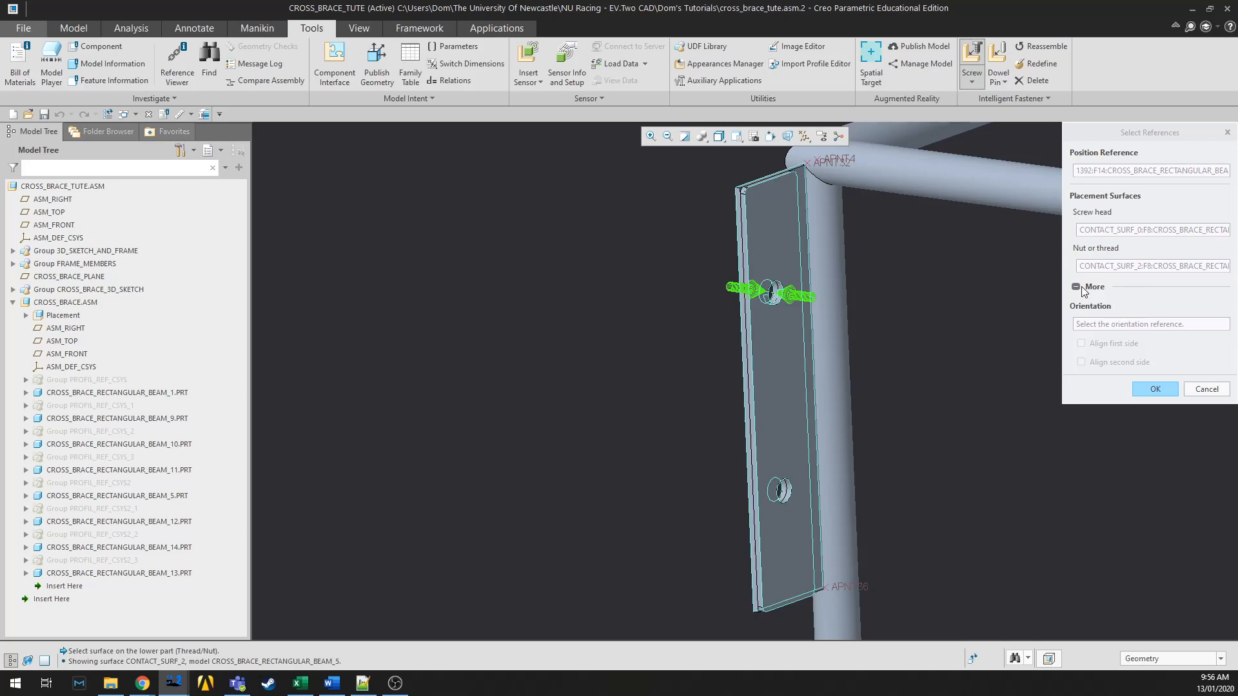
pyautogui.click(1155, 390)
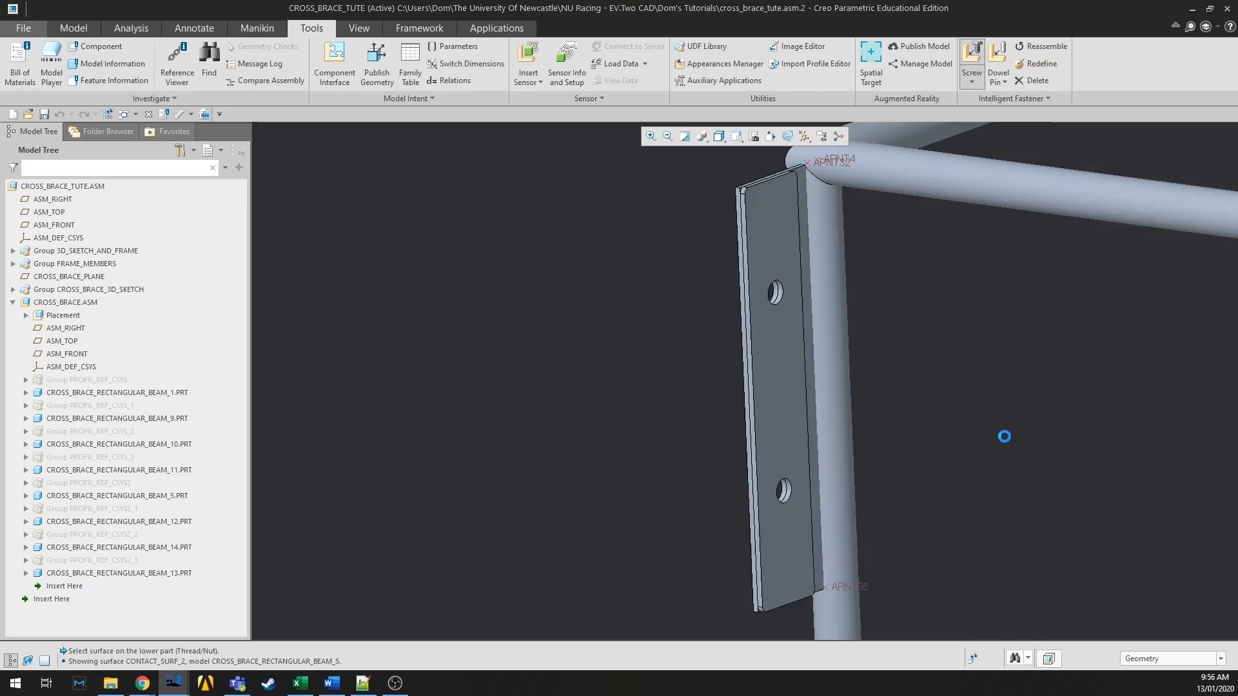
# Inspect the screw and nut on the plates with the fastener preview toggled off and on.
pyautogui.moveTo(879, 403); pyautogui.dragTo(814, 372, button='middle')
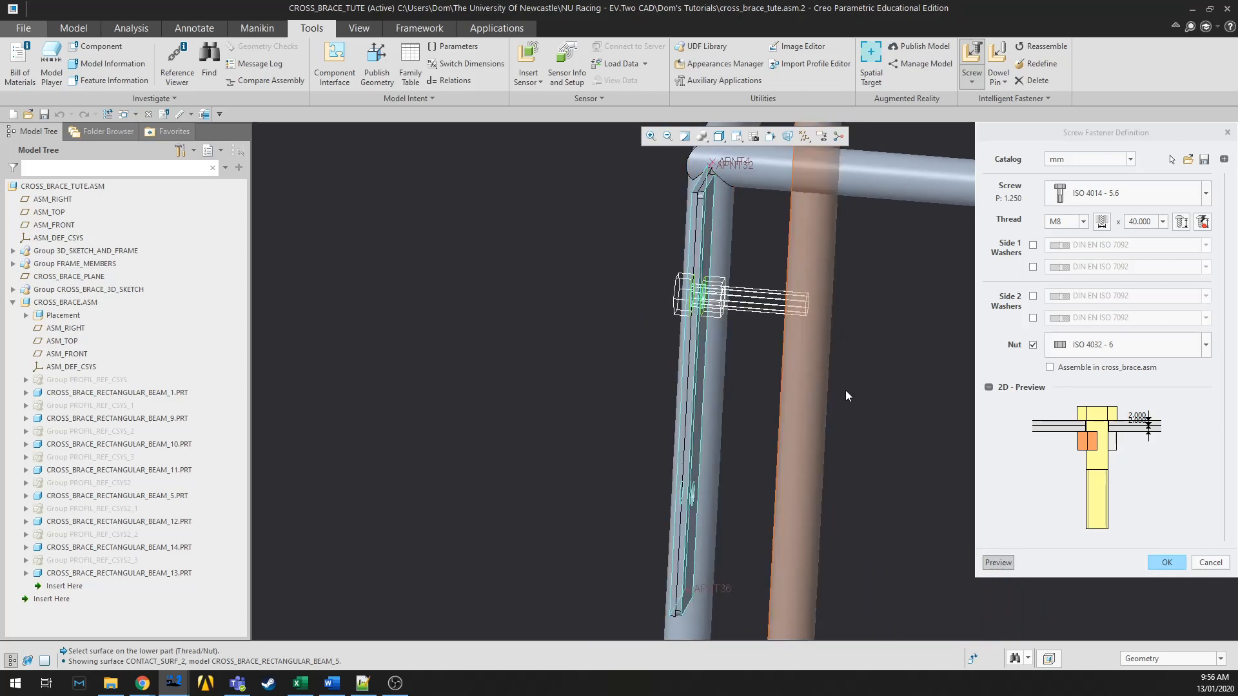
pyautogui.click(999, 563)
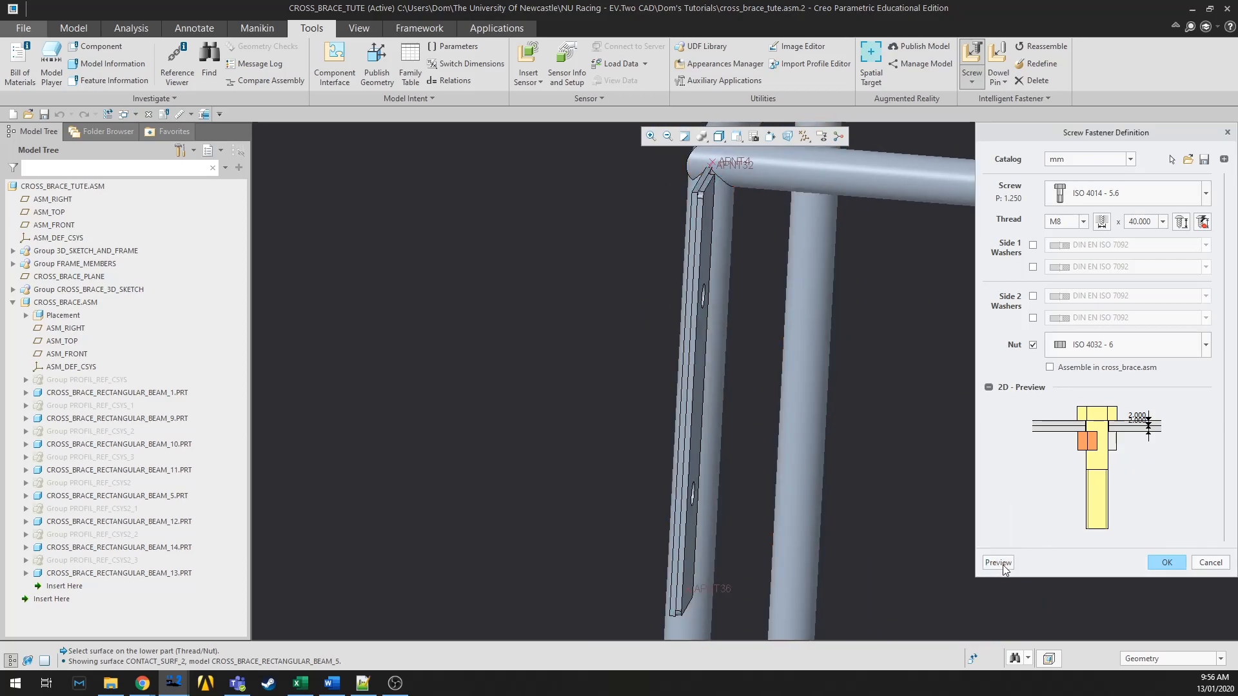
pyautogui.moveTo(851, 475); pyautogui.dragTo(857, 463, button='middle')
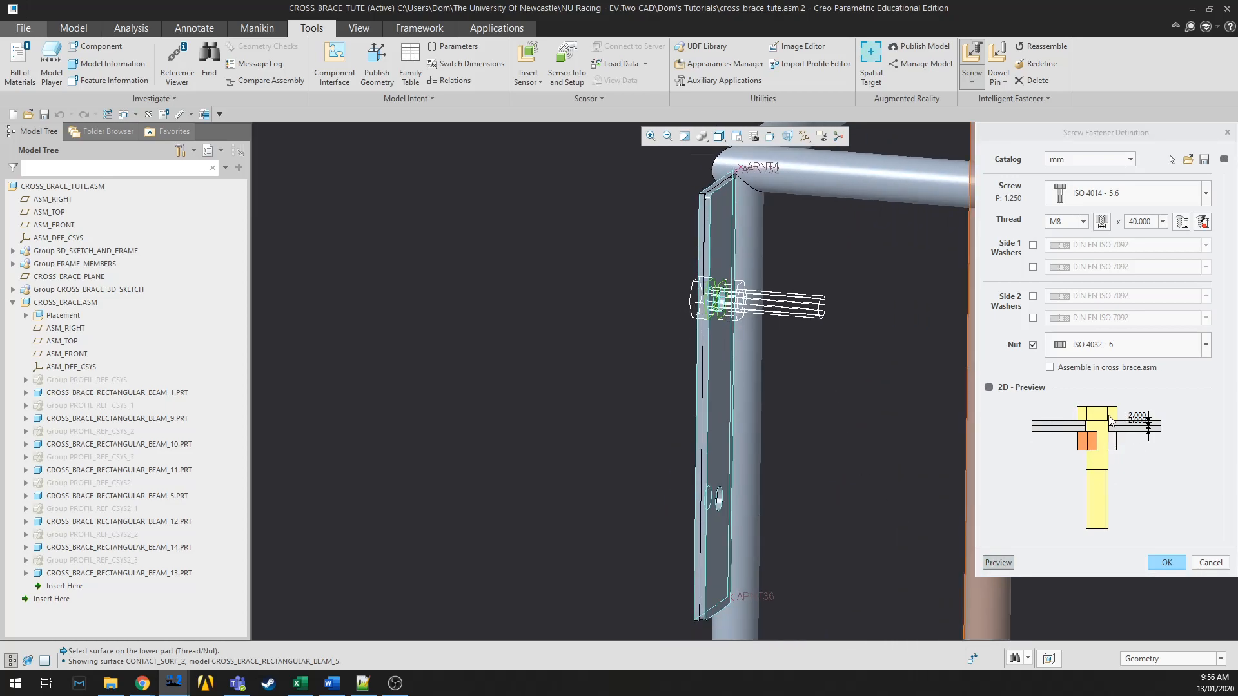
# Keep the mm catalog and choose the ISO 4762 - 12.9 hexagon socket head cap screw.
pyautogui.click(1080, 164)
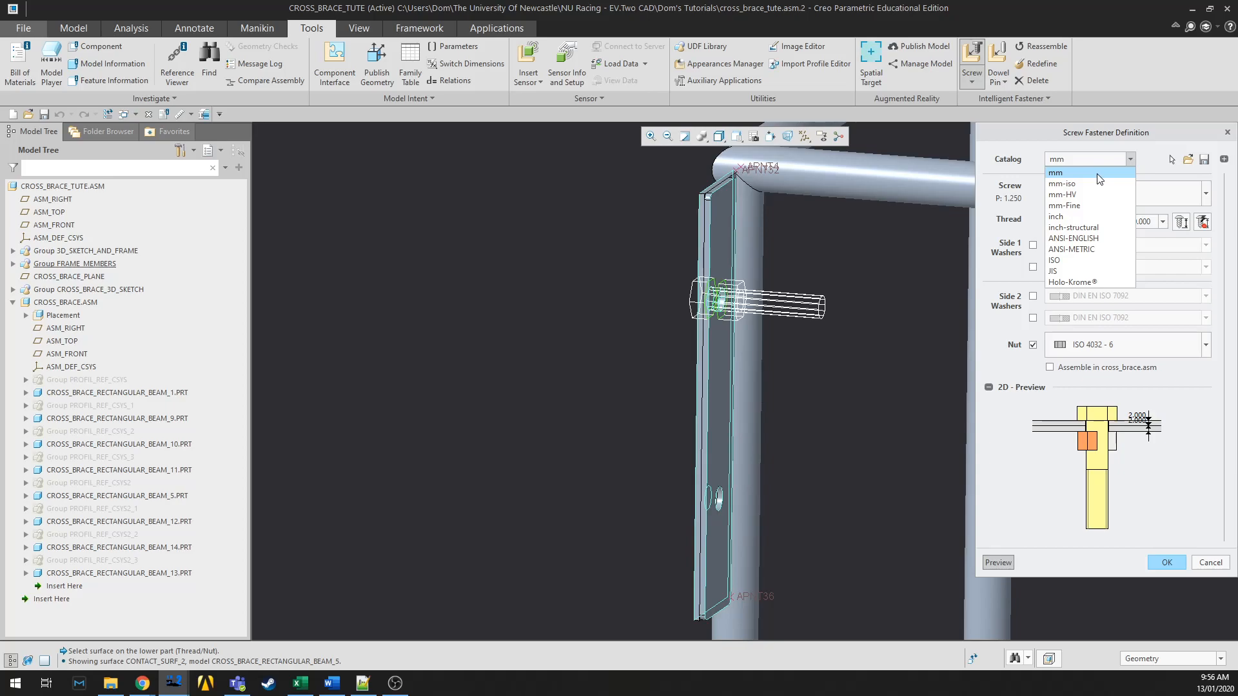
pyautogui.click(1098, 174)
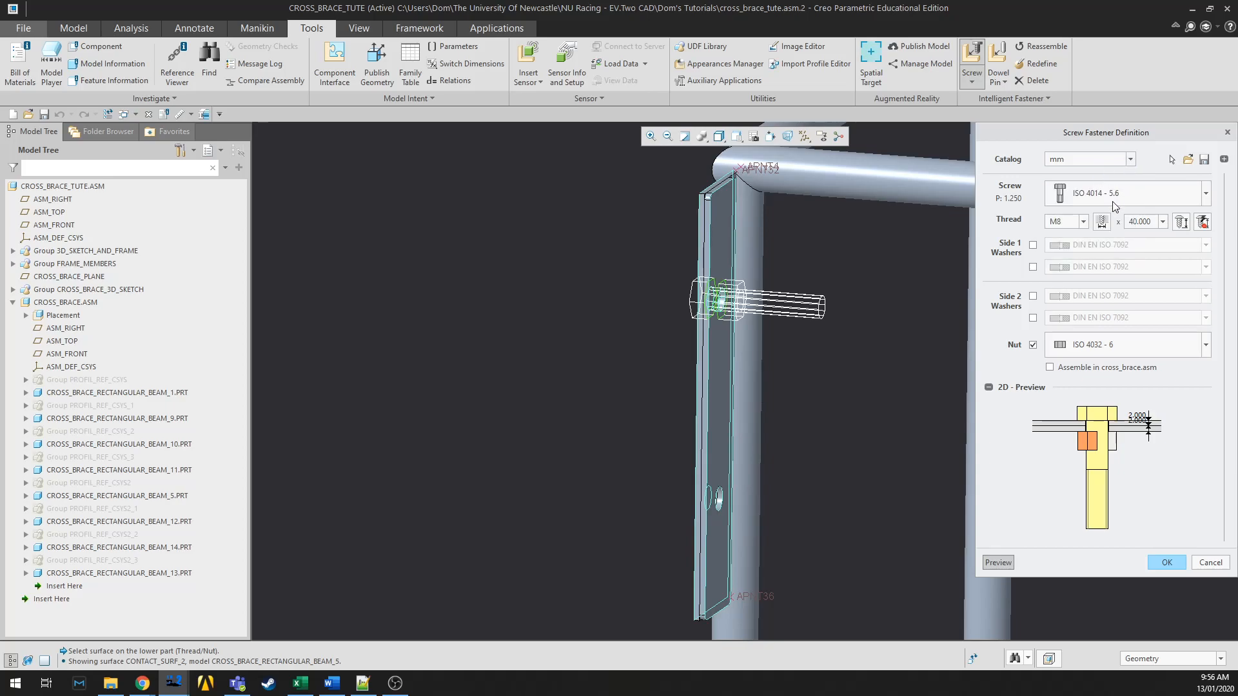
pyautogui.click(1149, 199)
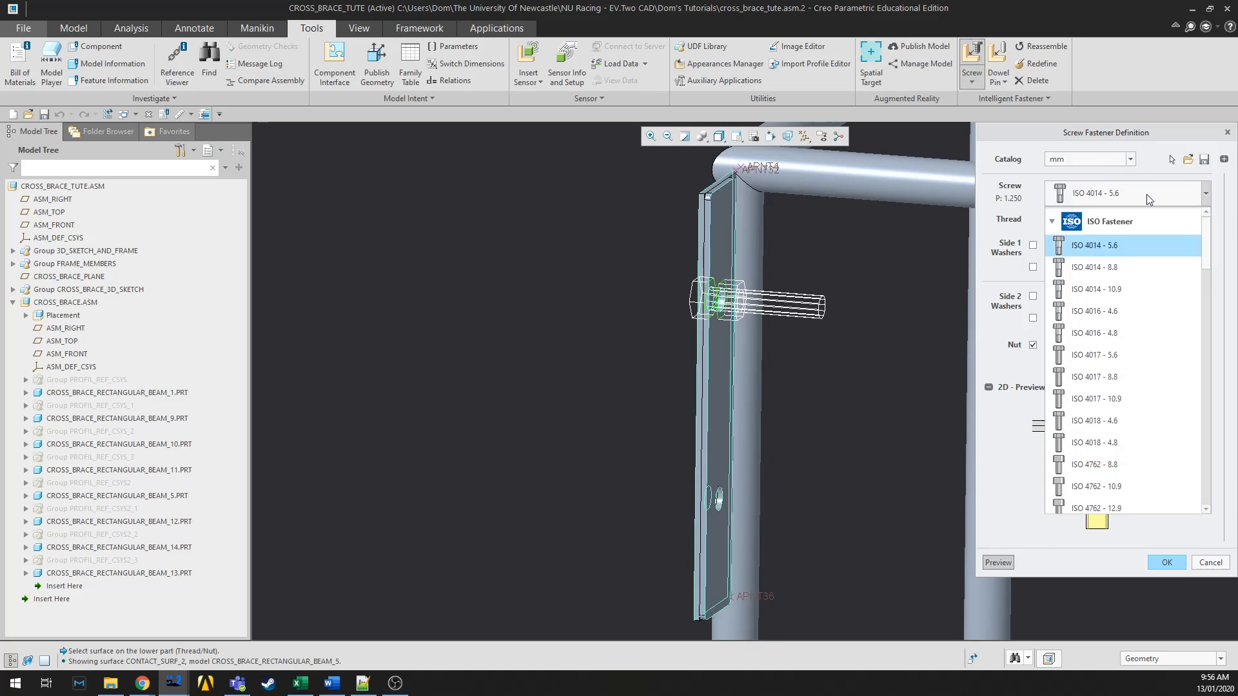
pyautogui.click(1150, 199)
pyautogui.moveTo(768, 343); pyautogui.dragTo(822, 383, button='middle')
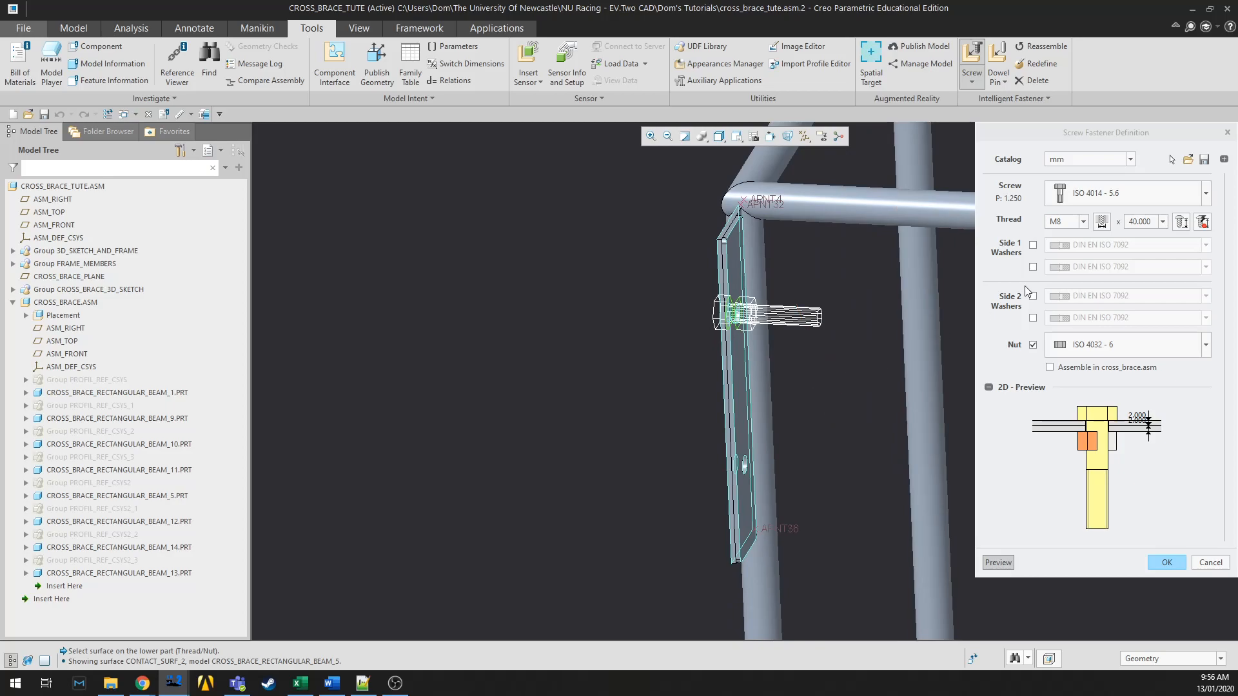
pyautogui.click(1112, 201)
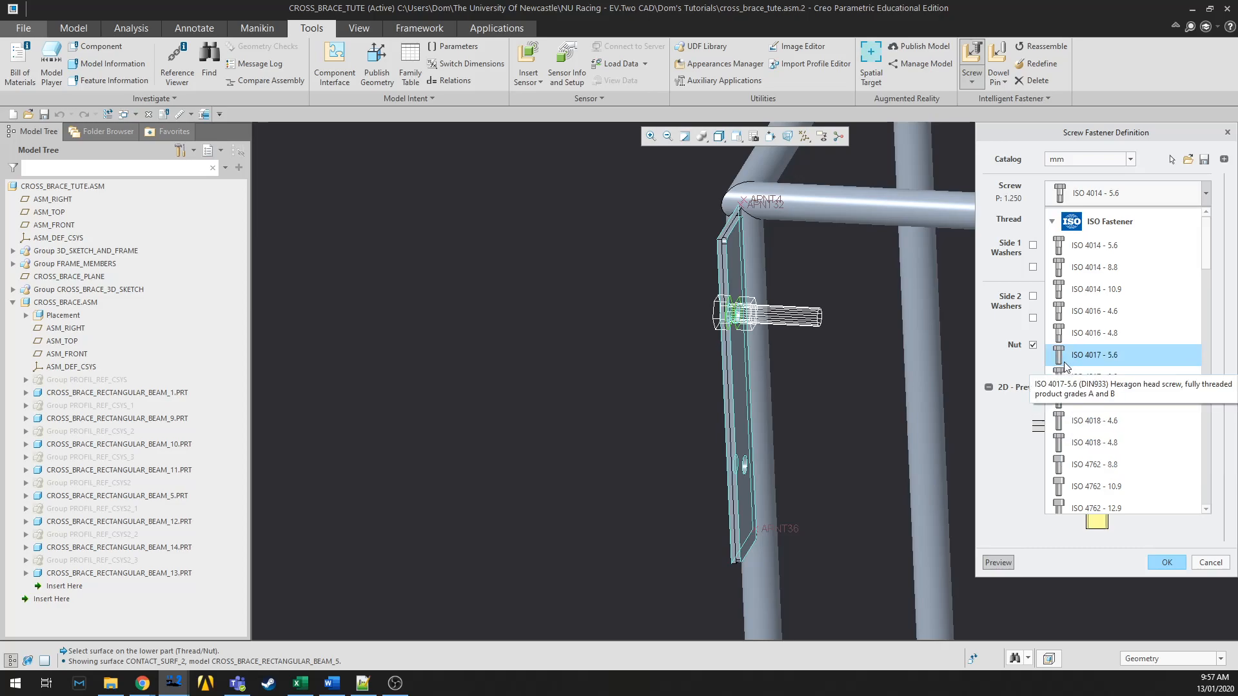
pyautogui.scroll(-1, 1080, 452)
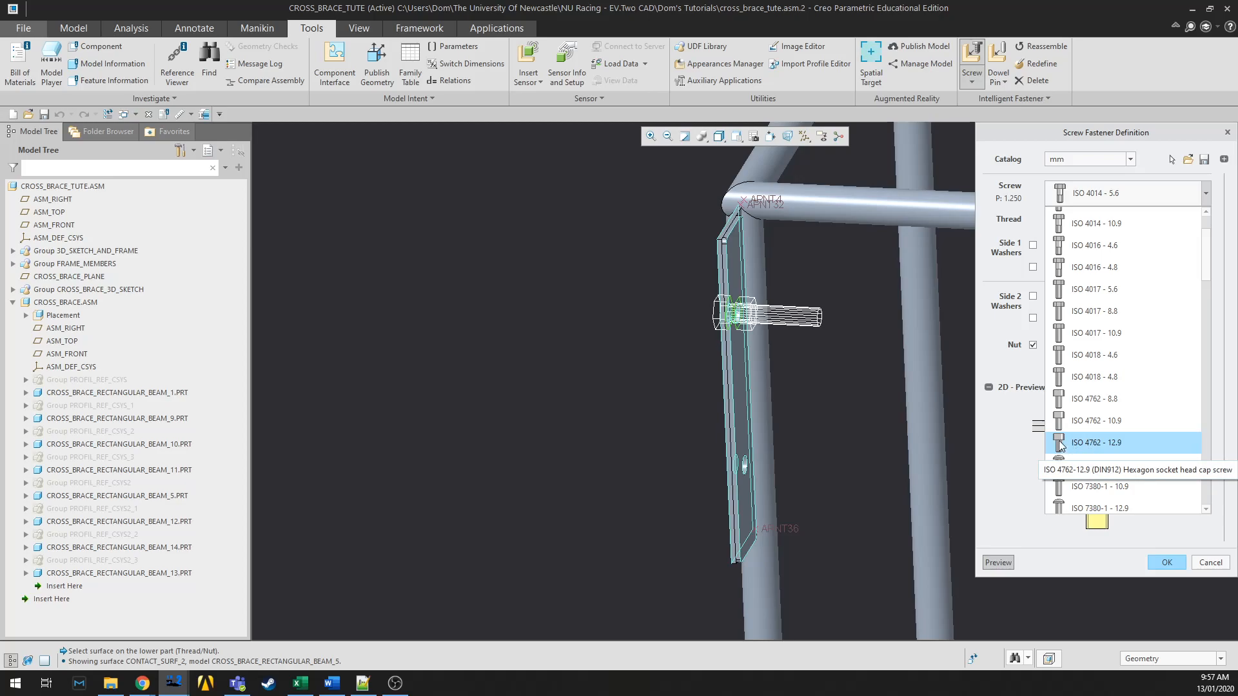
pyautogui.click(1076, 444)
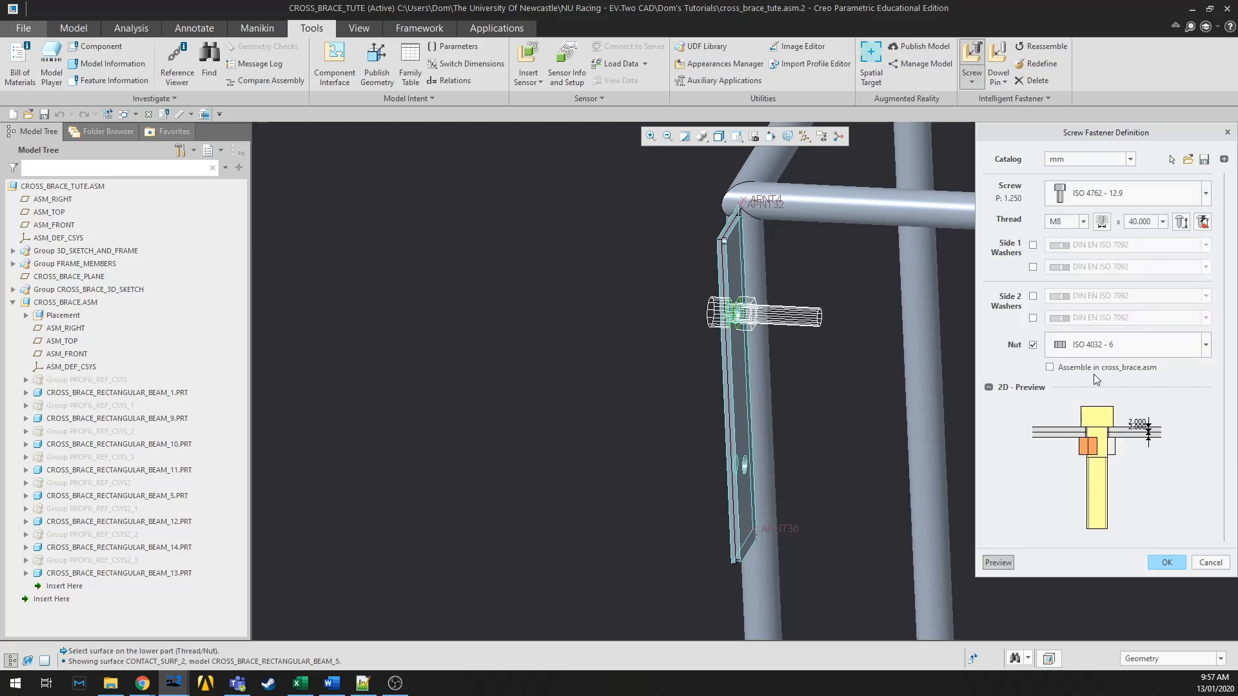
# Keep the M8 thread and set the screw length to 16 mm.
pyautogui.click(1082, 224)
pyautogui.click(1082, 222)
pyautogui.click(1076, 227)
pyautogui.click(1076, 226)
pyautogui.scroll(-2, 883, 322)
pyautogui.moveTo(824, 329); pyautogui.dragTo(812, 335, button='middle')
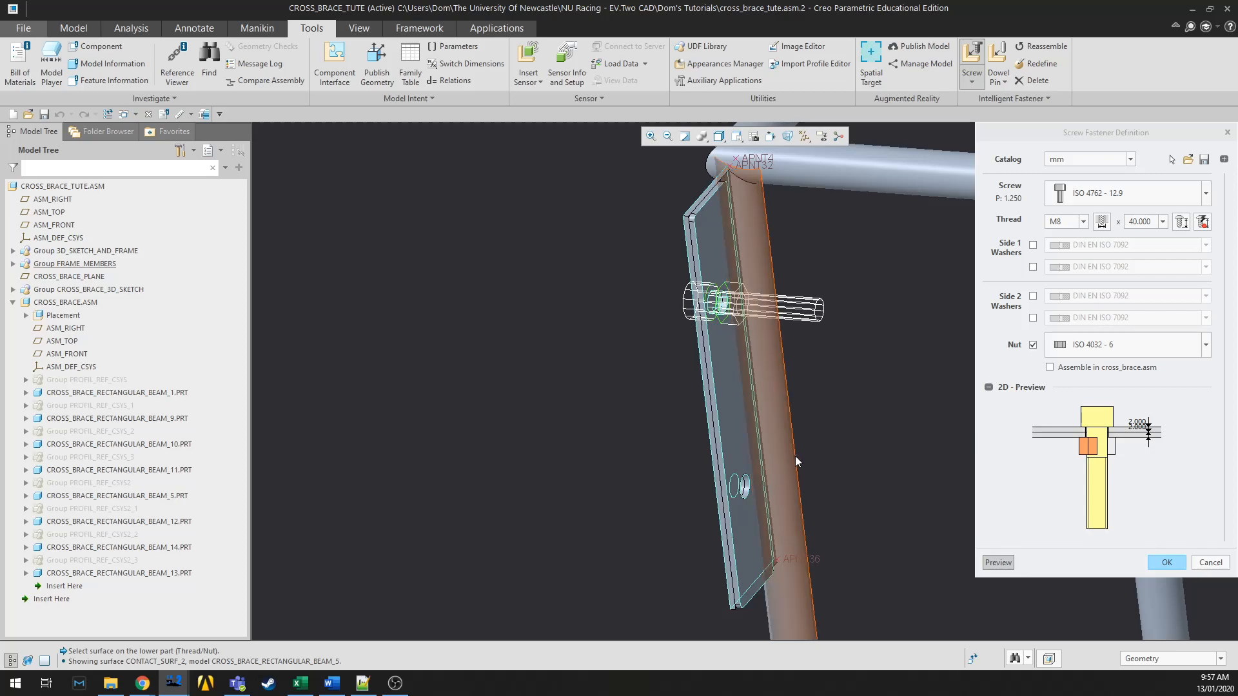
pyautogui.scroll(-2, 794, 452)
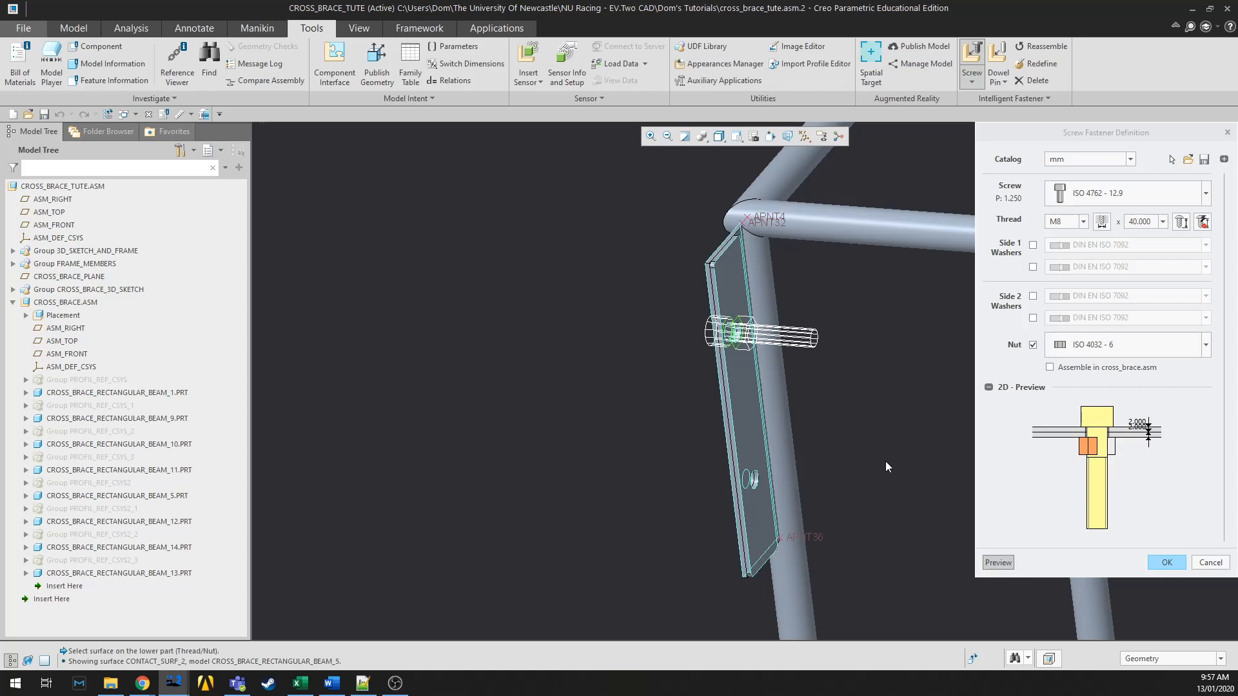
pyautogui.scroll(-1, 886, 489)
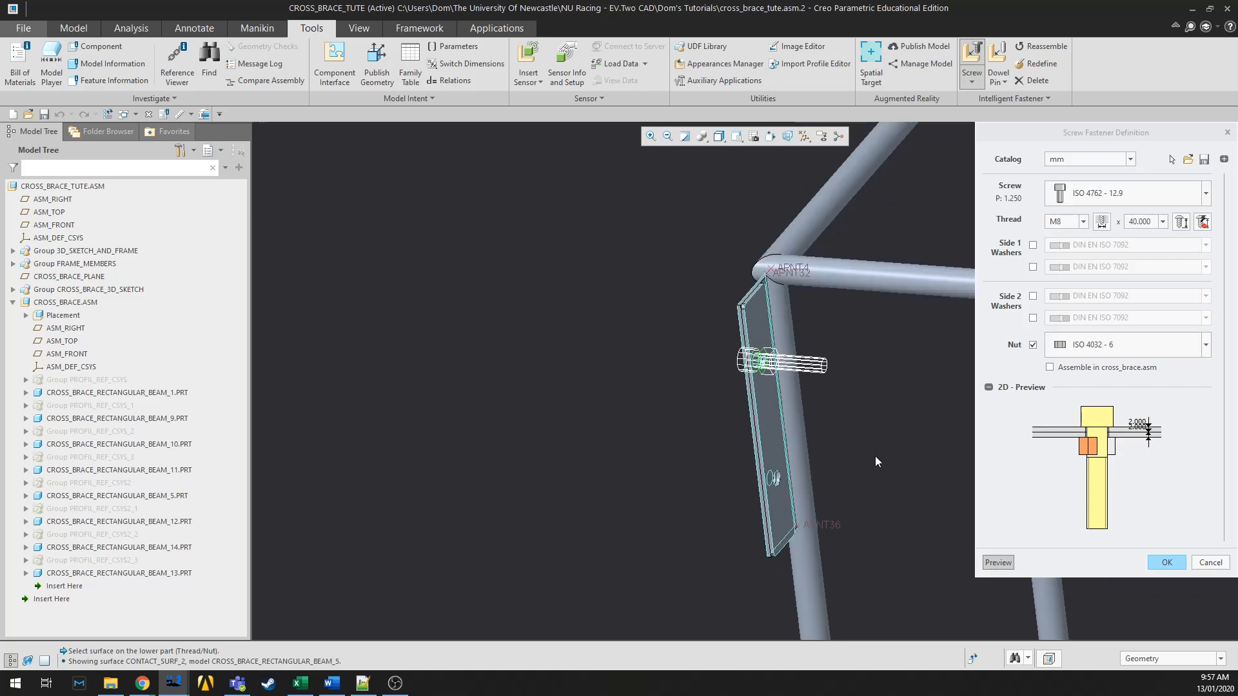
pyautogui.click(1152, 222)
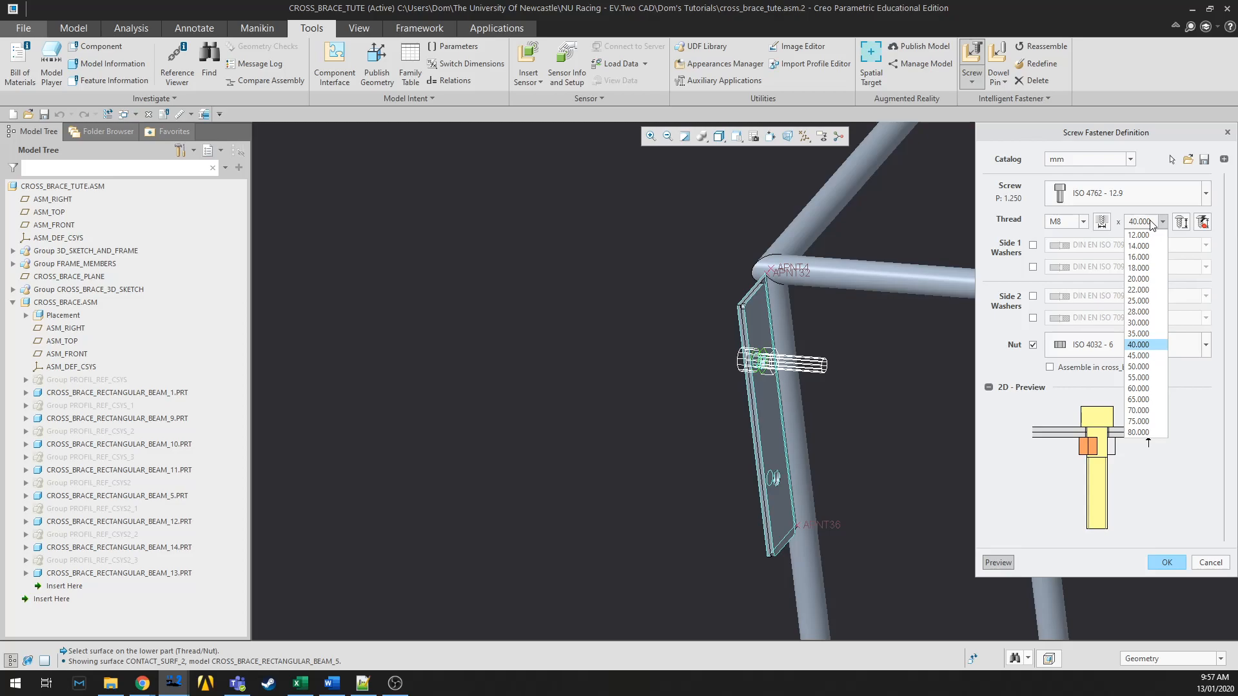
pyautogui.click(1145, 257)
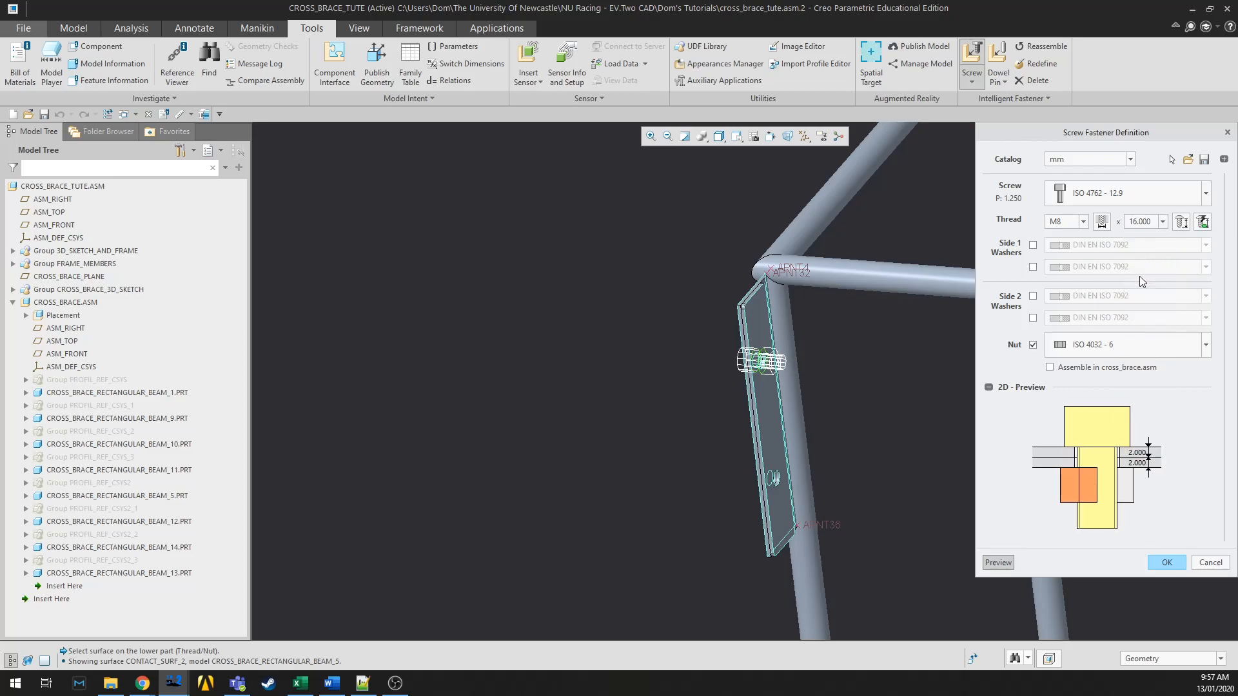
pyautogui.scroll(-1, 839, 480)
pyautogui.scroll(2, 840, 429)
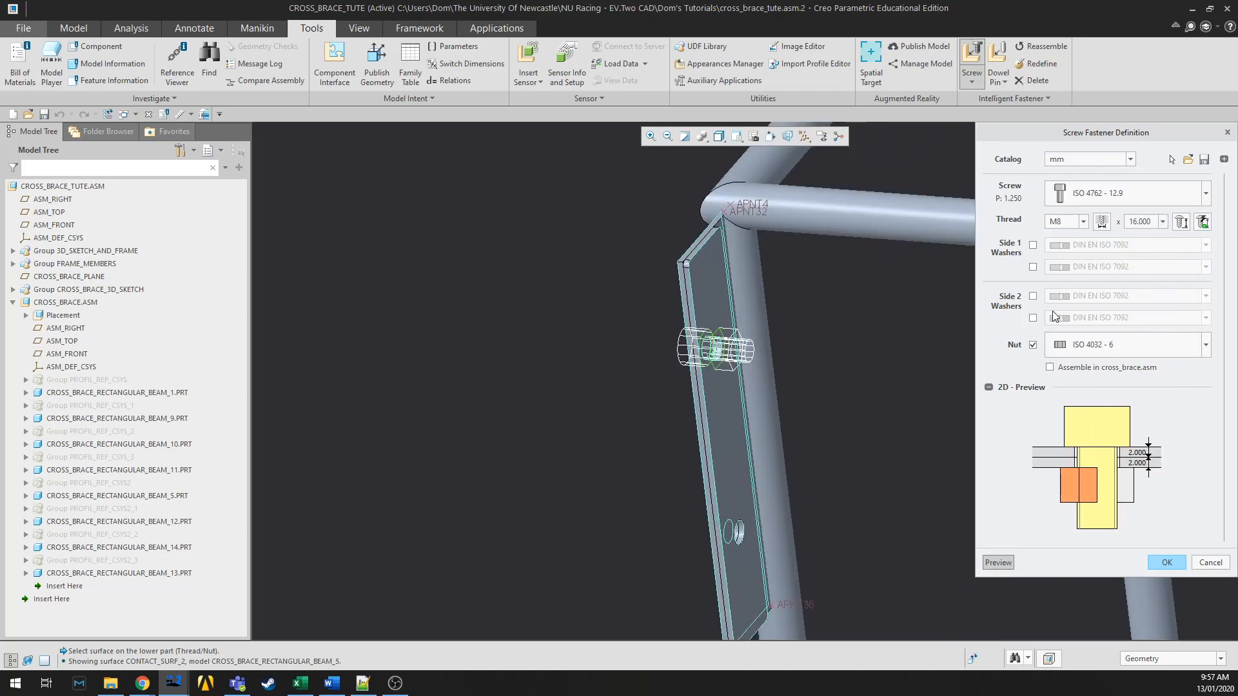
# Add a single DIN EN ISO 7092 washer on side 1, under the screw head.
pyautogui.scroll(3, 834, 390)
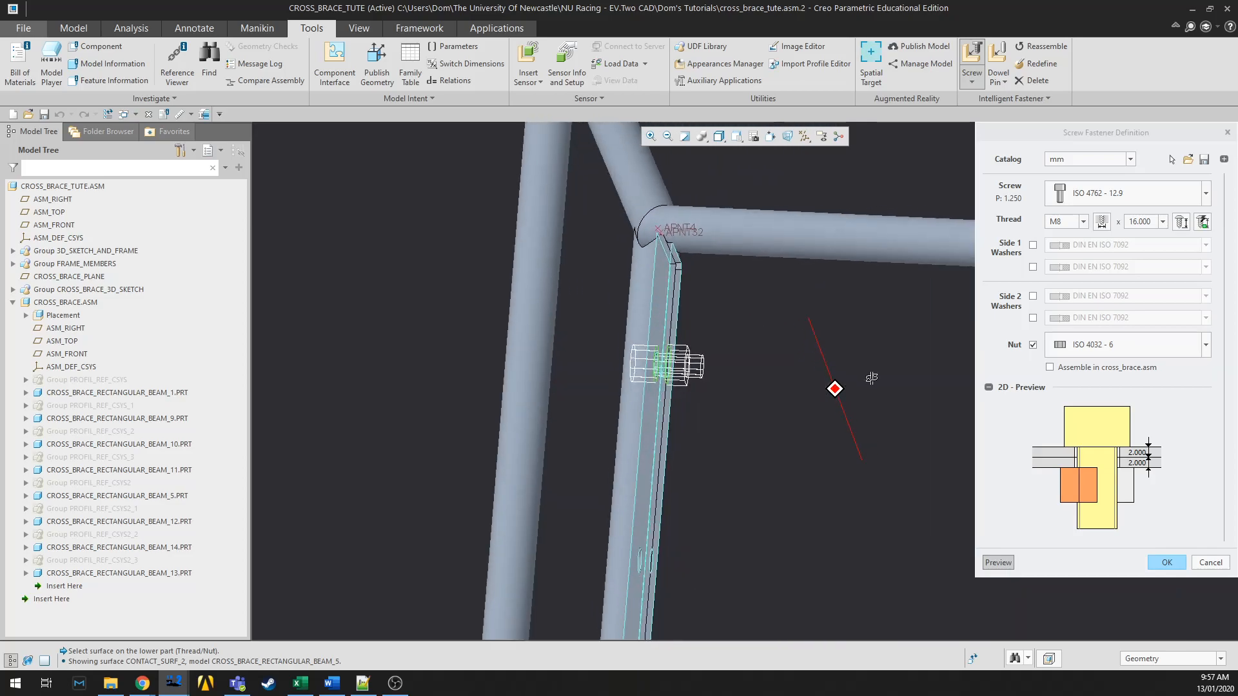
pyautogui.scroll(2, 666, 348)
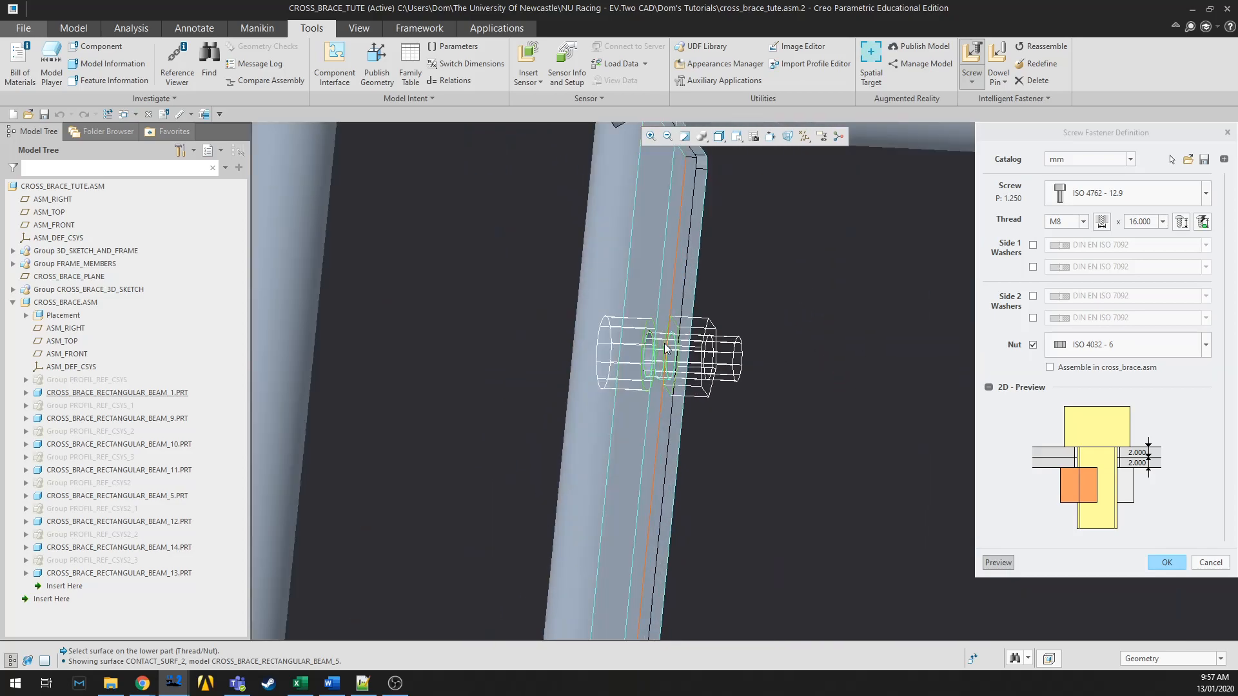
pyautogui.click(1034, 245)
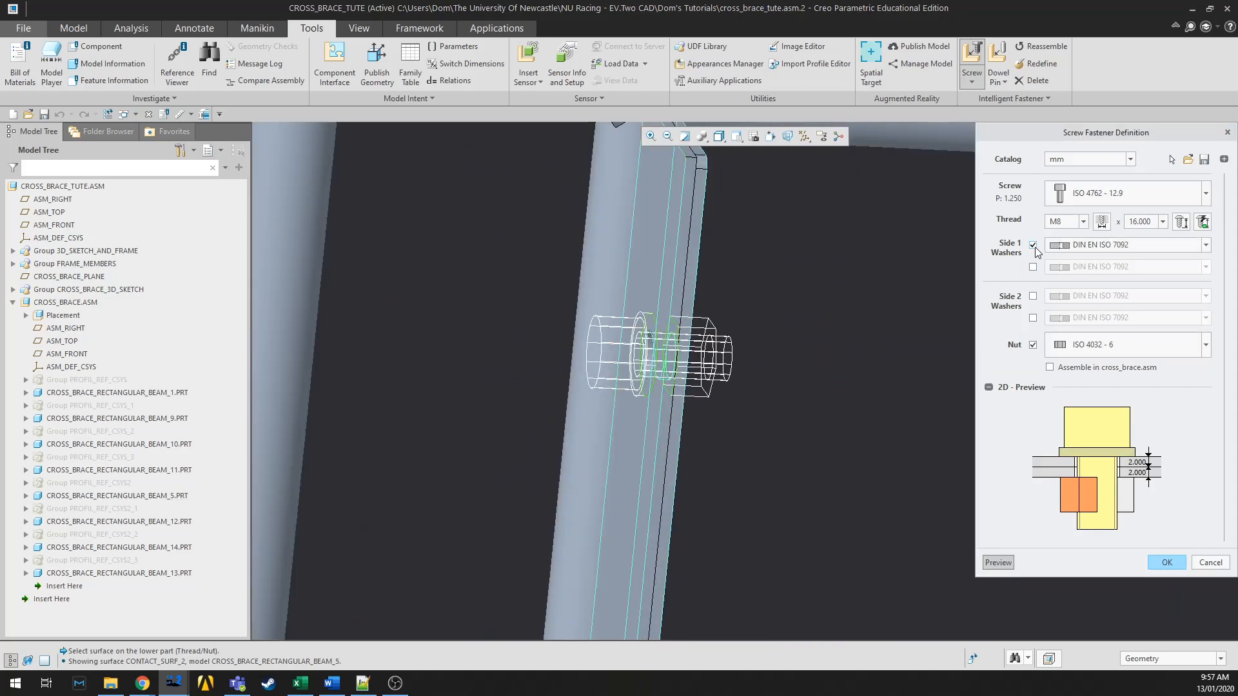
pyautogui.click(1033, 267)
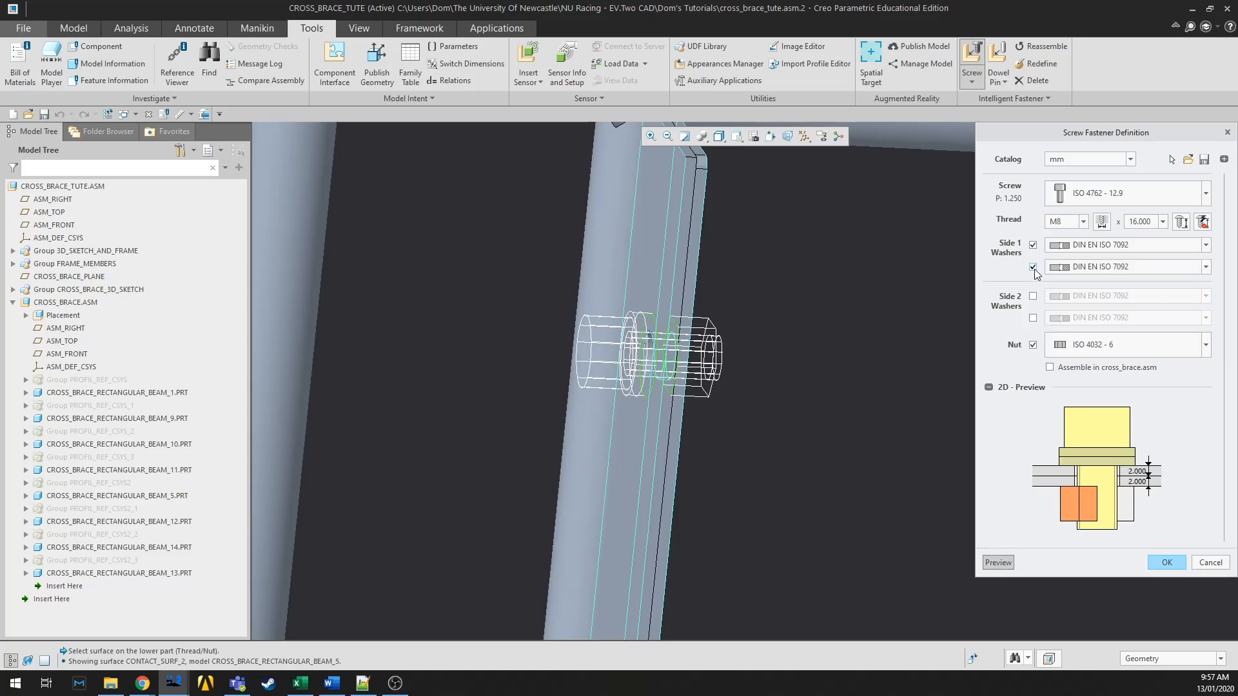
pyautogui.click(1034, 267)
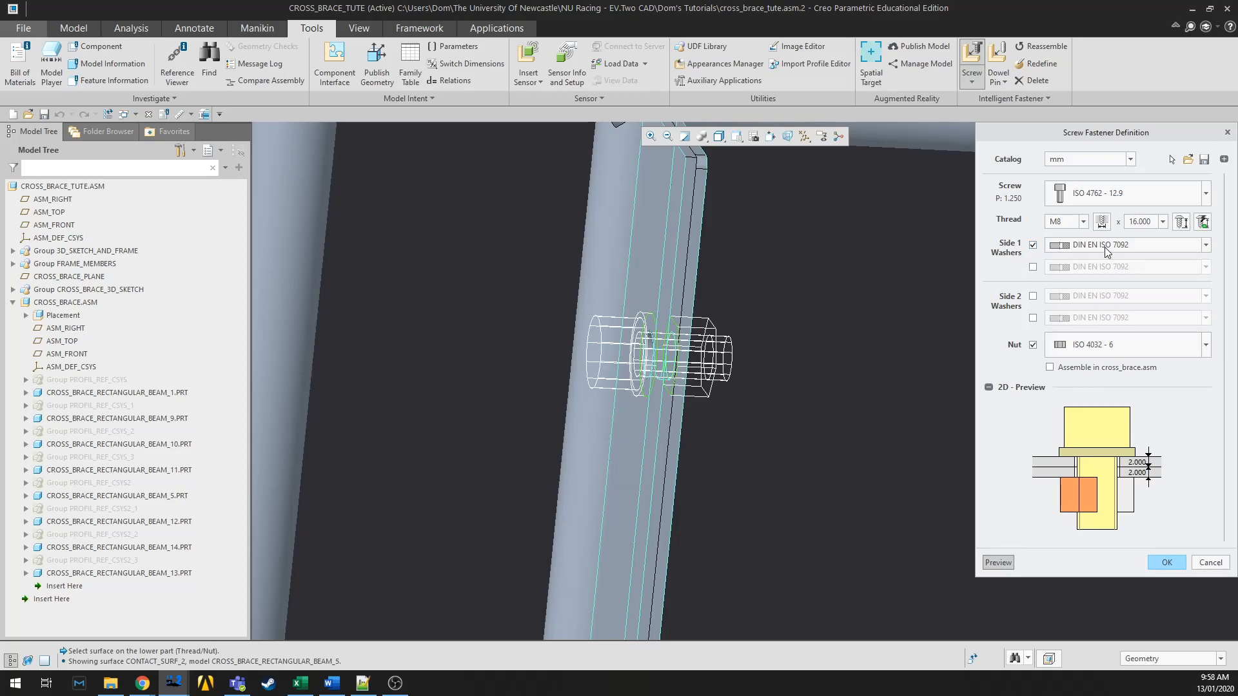
pyautogui.click(1125, 245)
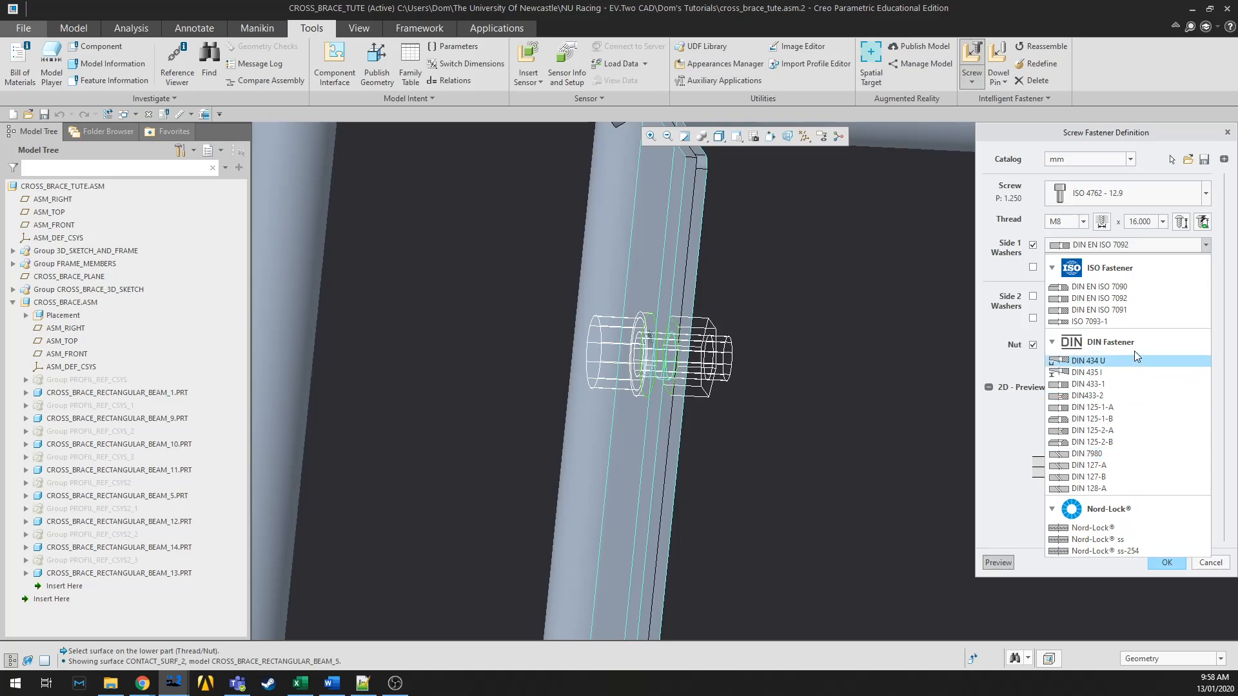
pyautogui.click(1005, 260)
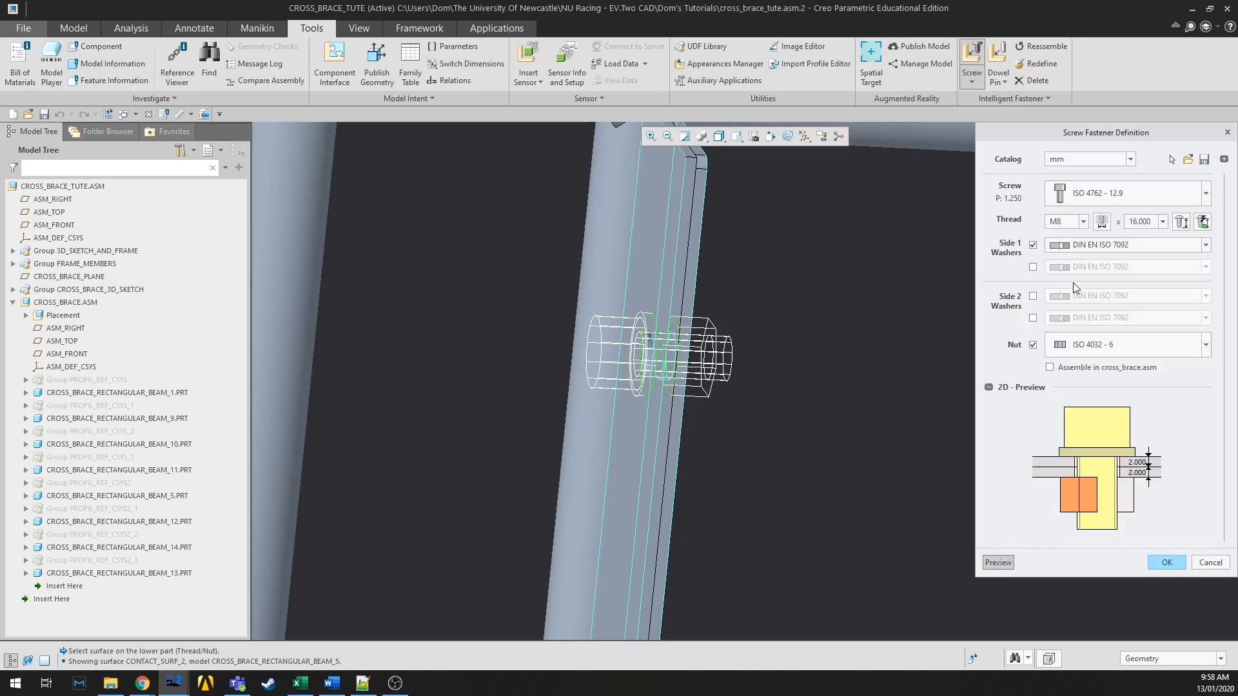
# Review the available nut types and the fastener catalogs, keeping the ISO 4032 - 6 nut and the mm catalog.
pyautogui.click(1142, 353)
pyautogui.scroll(-5, 1148, 425)
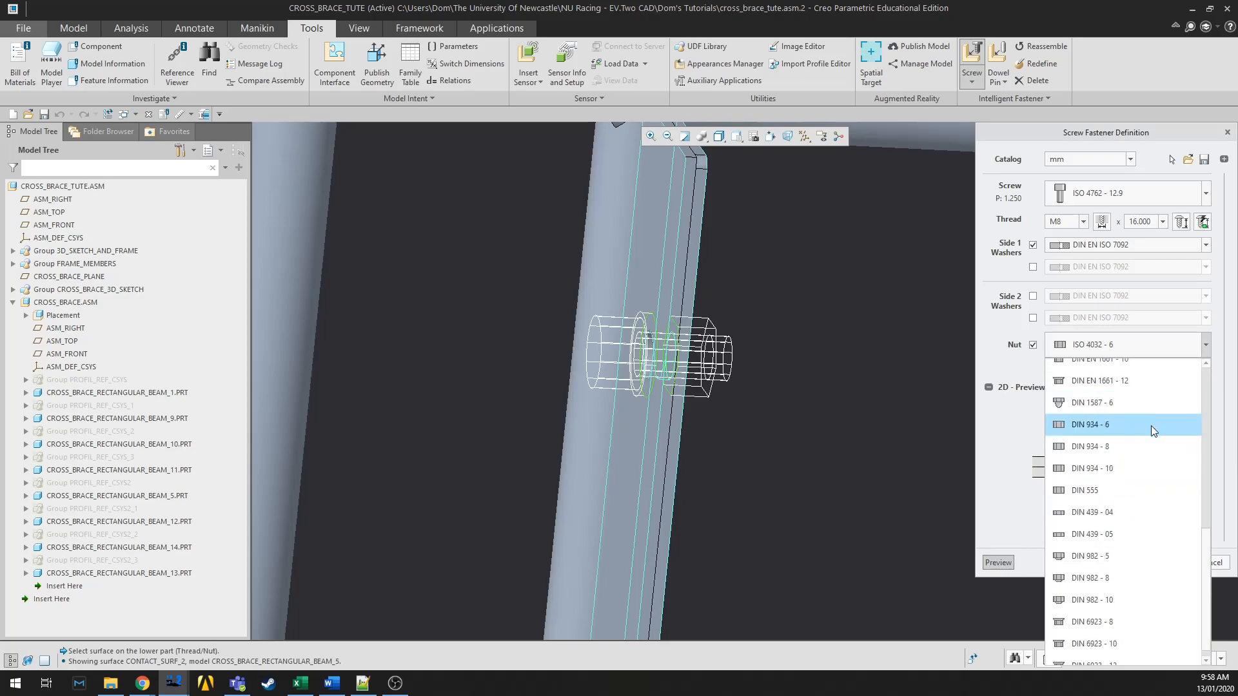
pyautogui.scroll(4, 1133, 512)
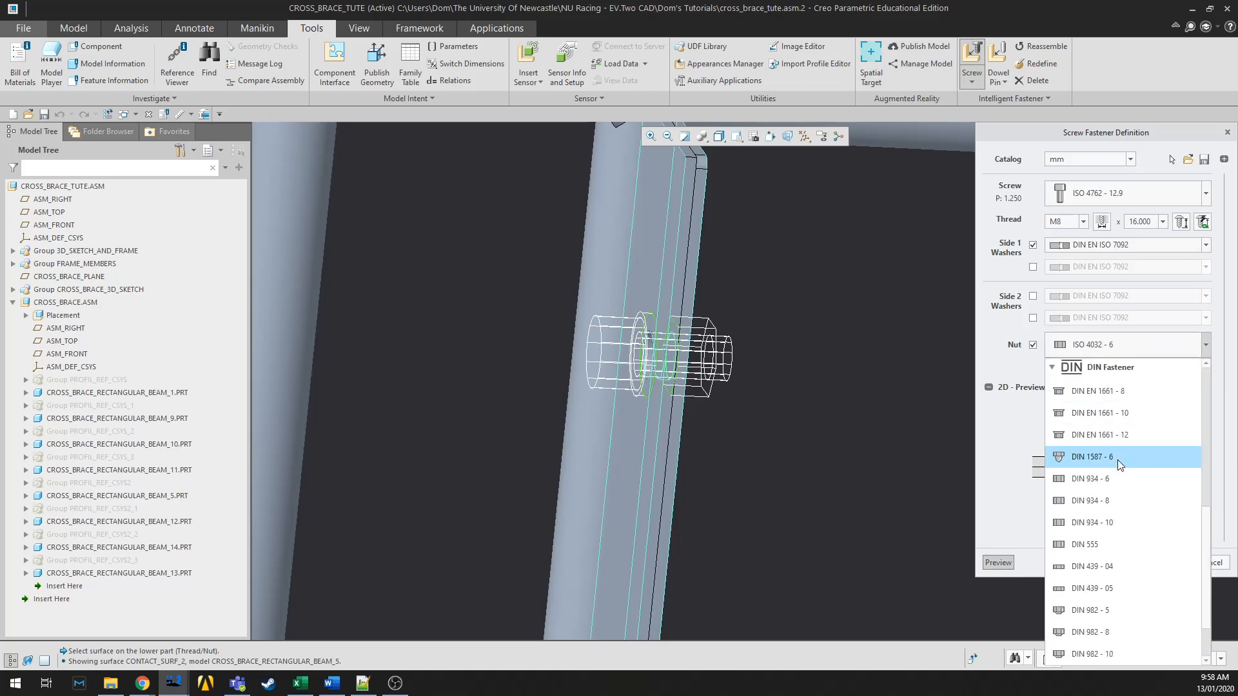
pyautogui.click(1008, 447)
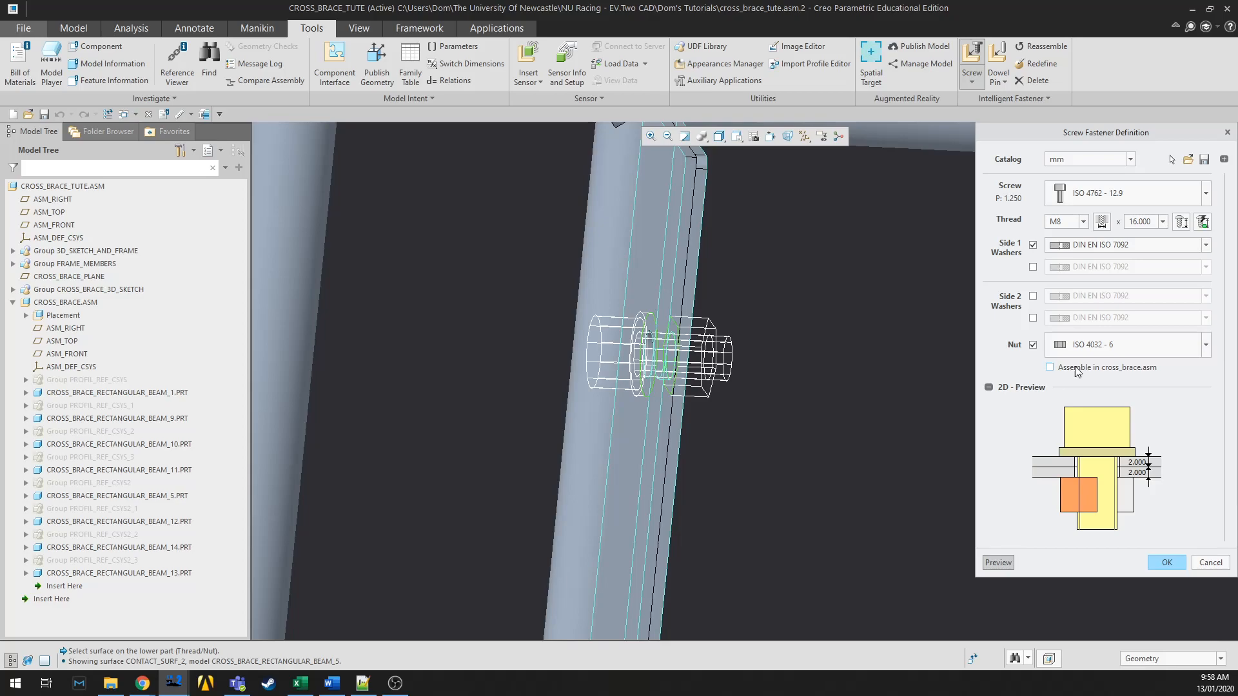
pyautogui.click(1074, 160)
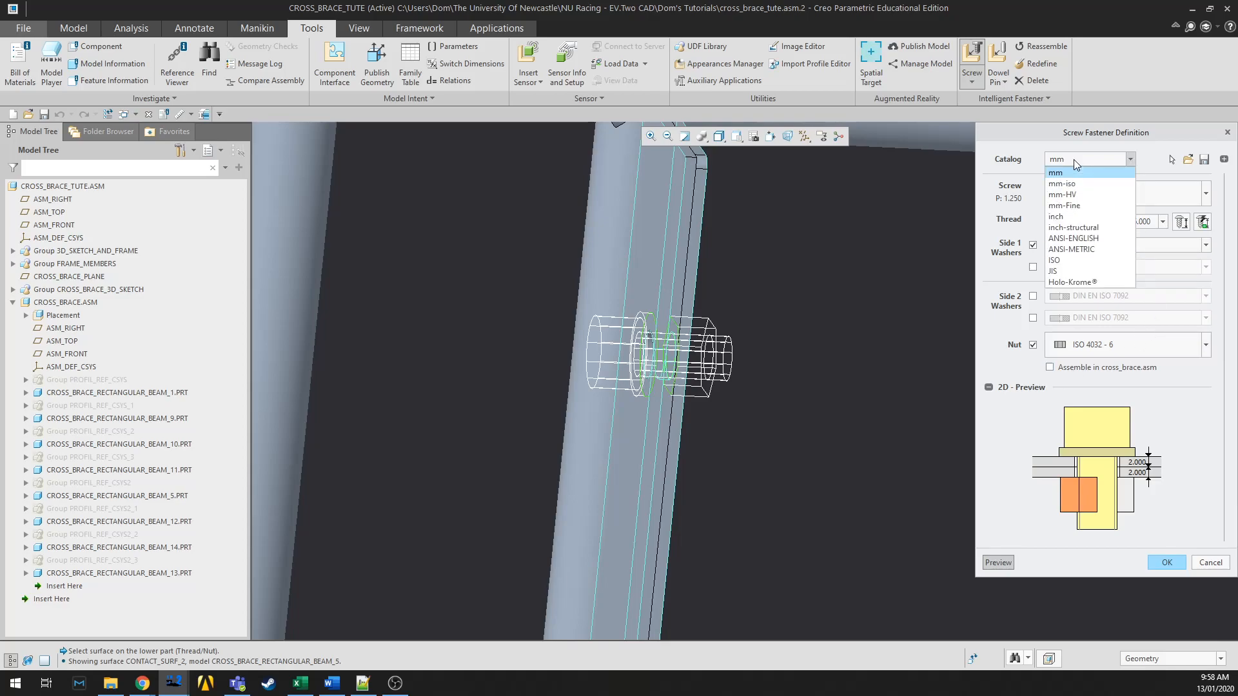
pyautogui.click(1023, 438)
pyautogui.click(1120, 348)
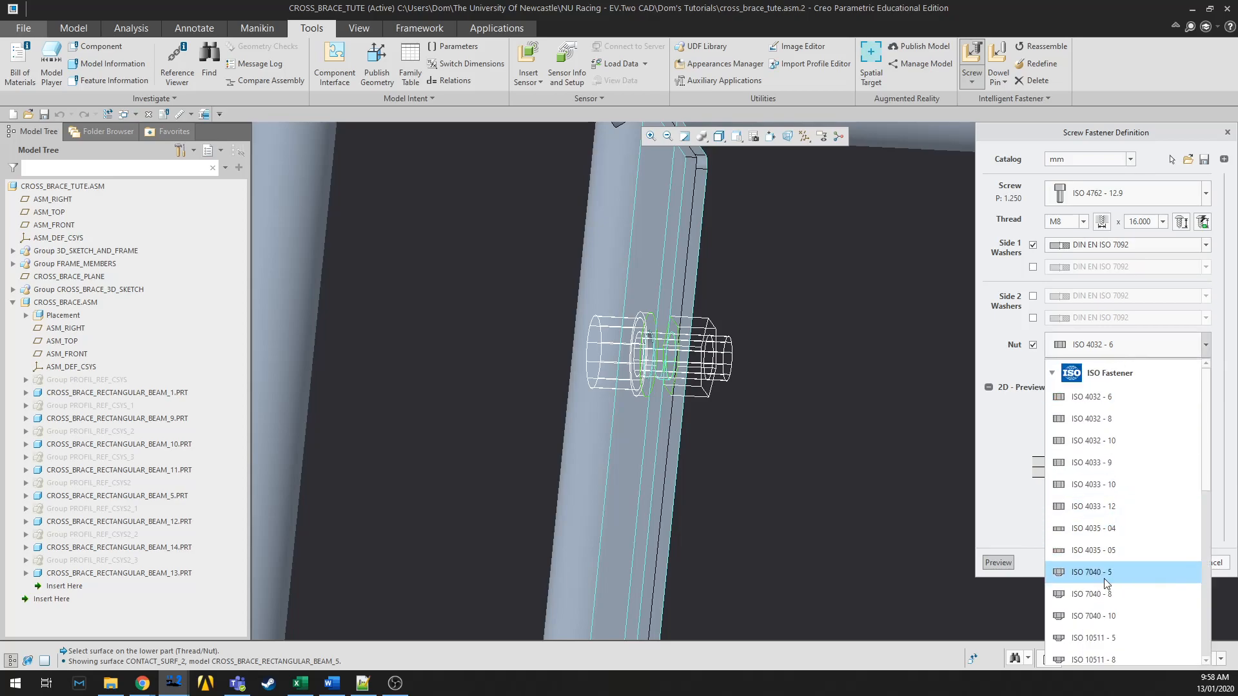
pyautogui.scroll(-6, 1113, 528)
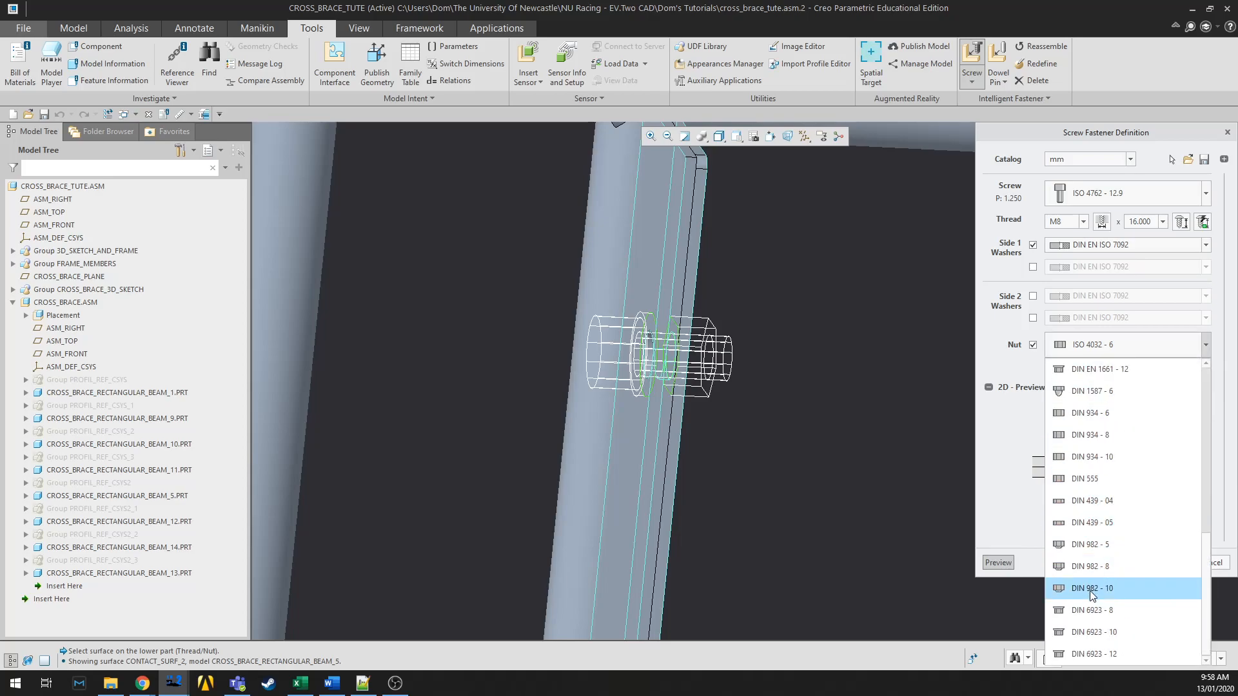
pyautogui.click(997, 430)
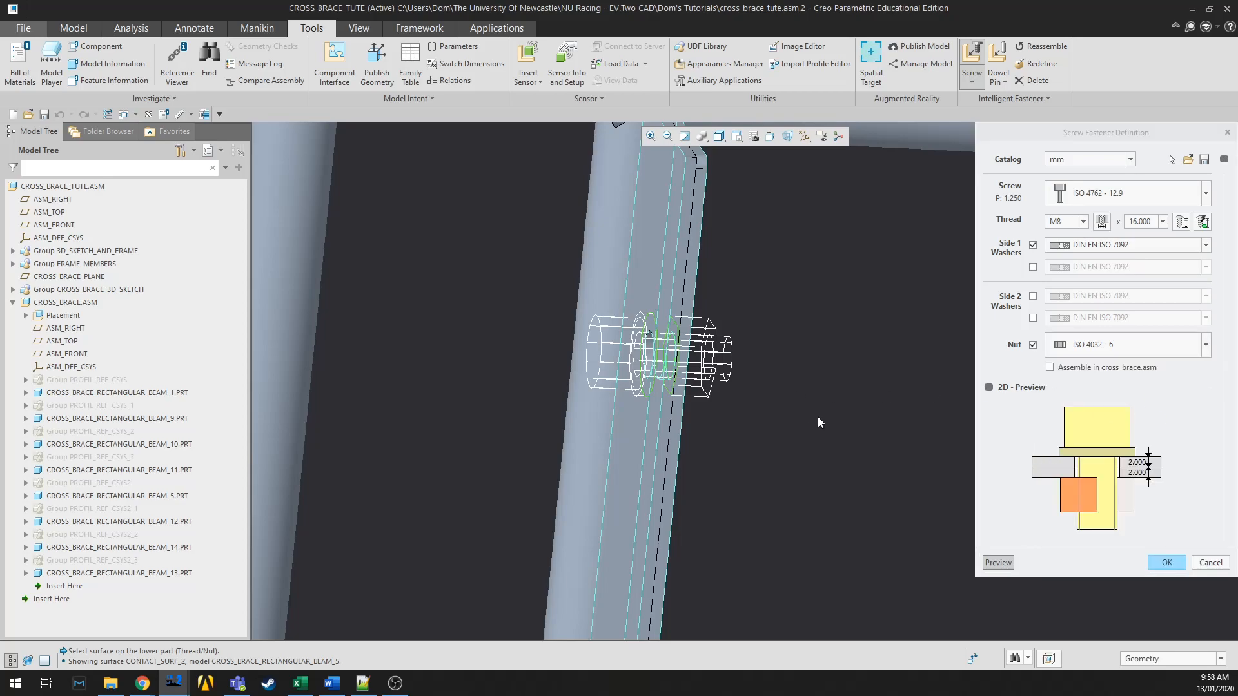
# Try a DIN EN ISO 7092 washer on side 2, under the nut, and remove it again.
pyautogui.moveTo(818, 418); pyautogui.dragTo(811, 408, button='middle')
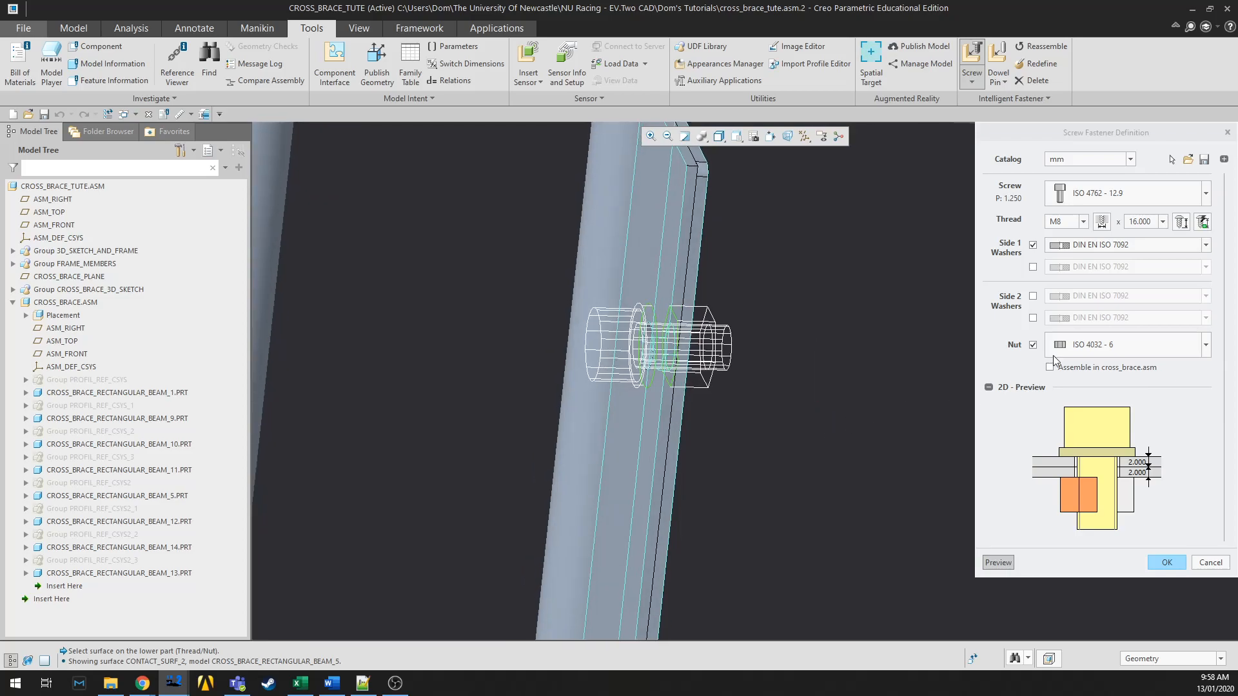
pyautogui.click(1033, 297)
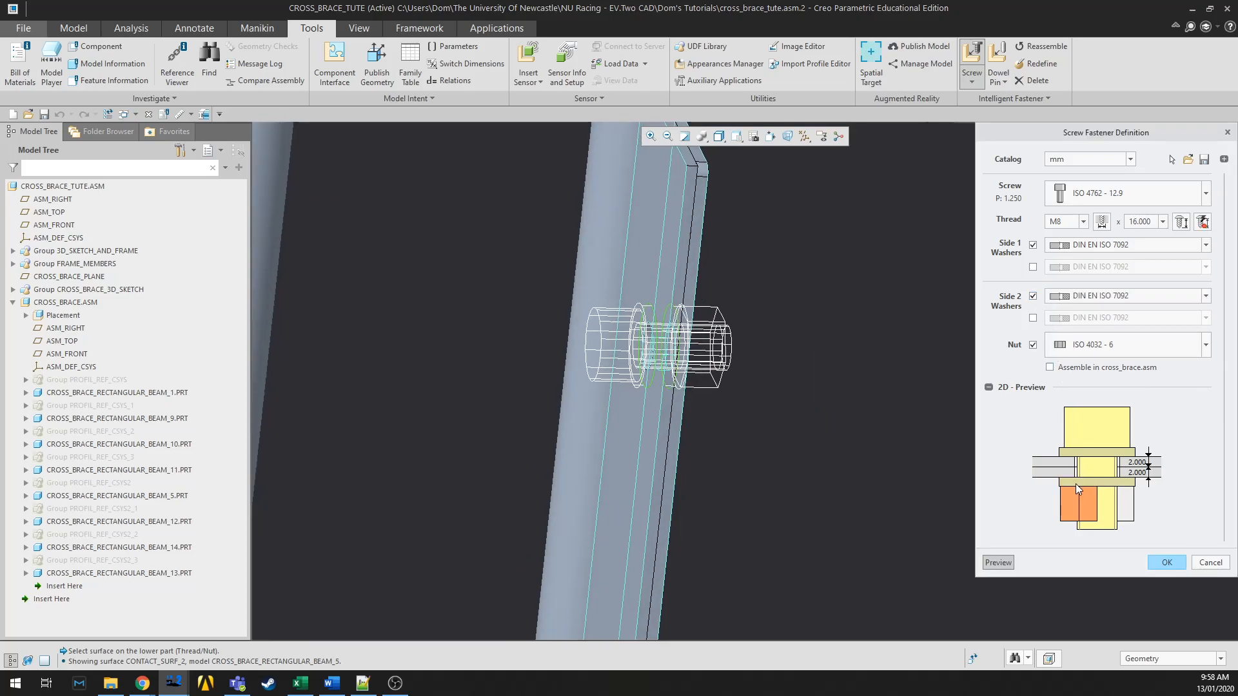
pyautogui.click(1033, 297)
pyautogui.click(1033, 318)
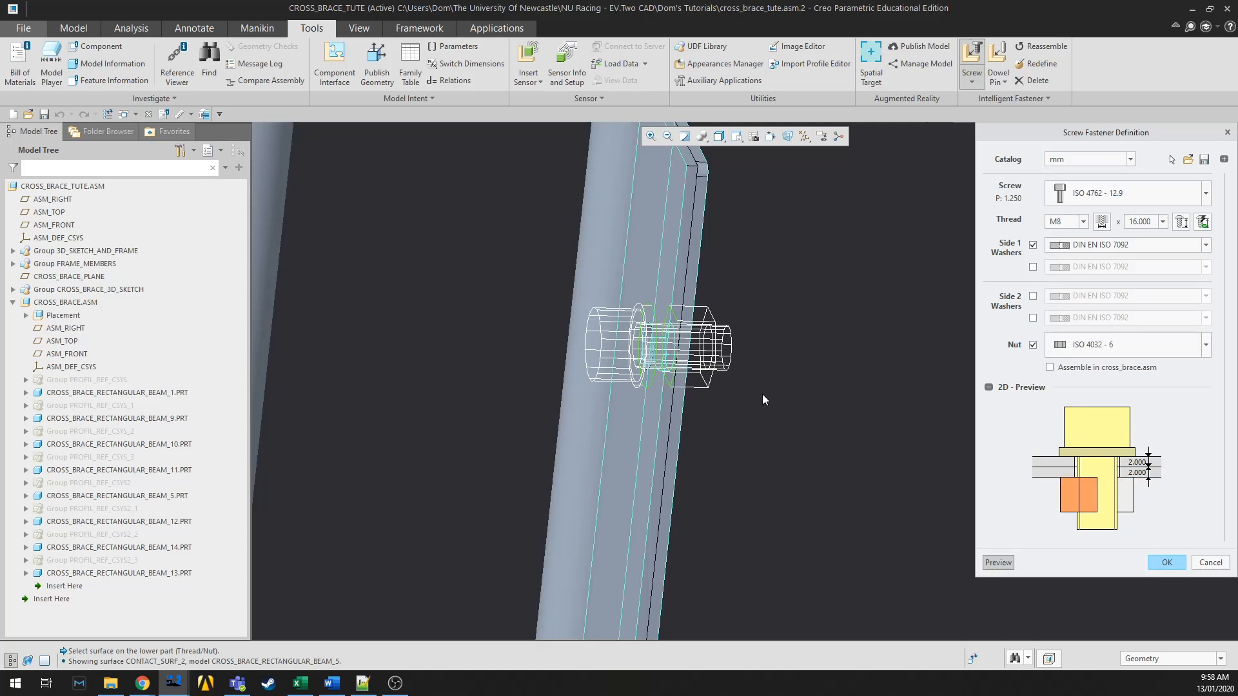
pyautogui.scroll(-1, 762, 392)
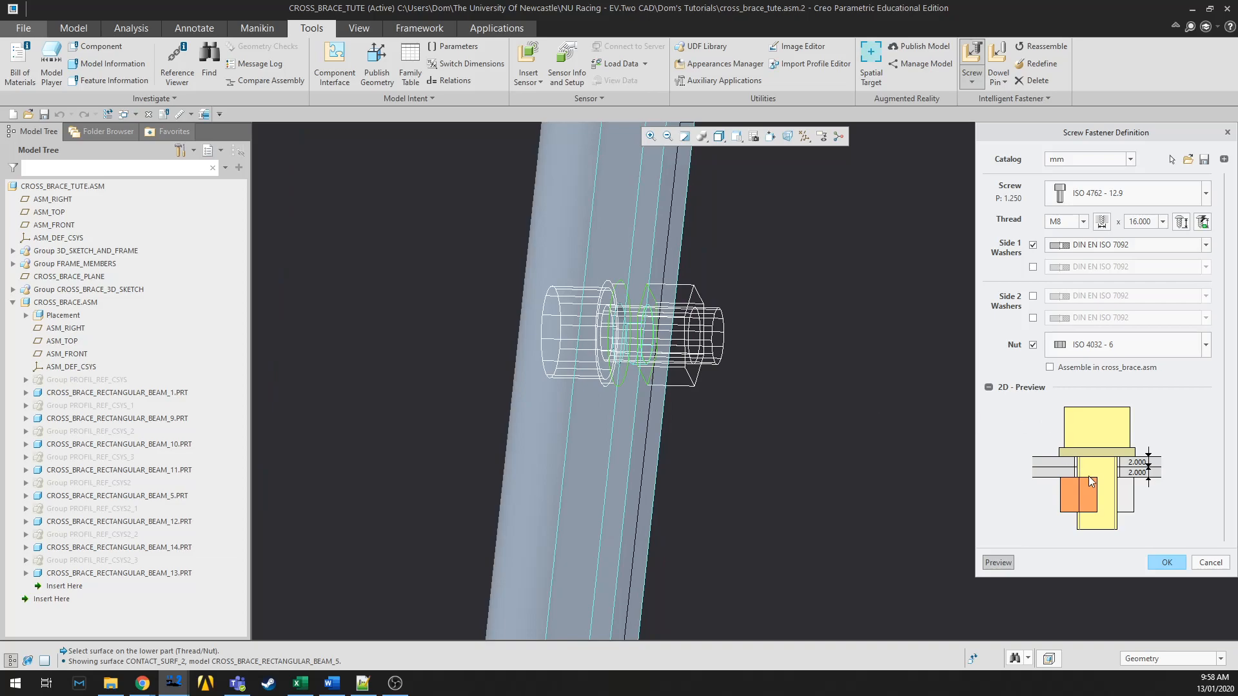
# Accept the screw definition and assemble the fastener on all instances of the plates' hole pattern.
pyautogui.click(1166, 562)
pyautogui.moveTo(627, 317); pyautogui.dragTo(822, 335)
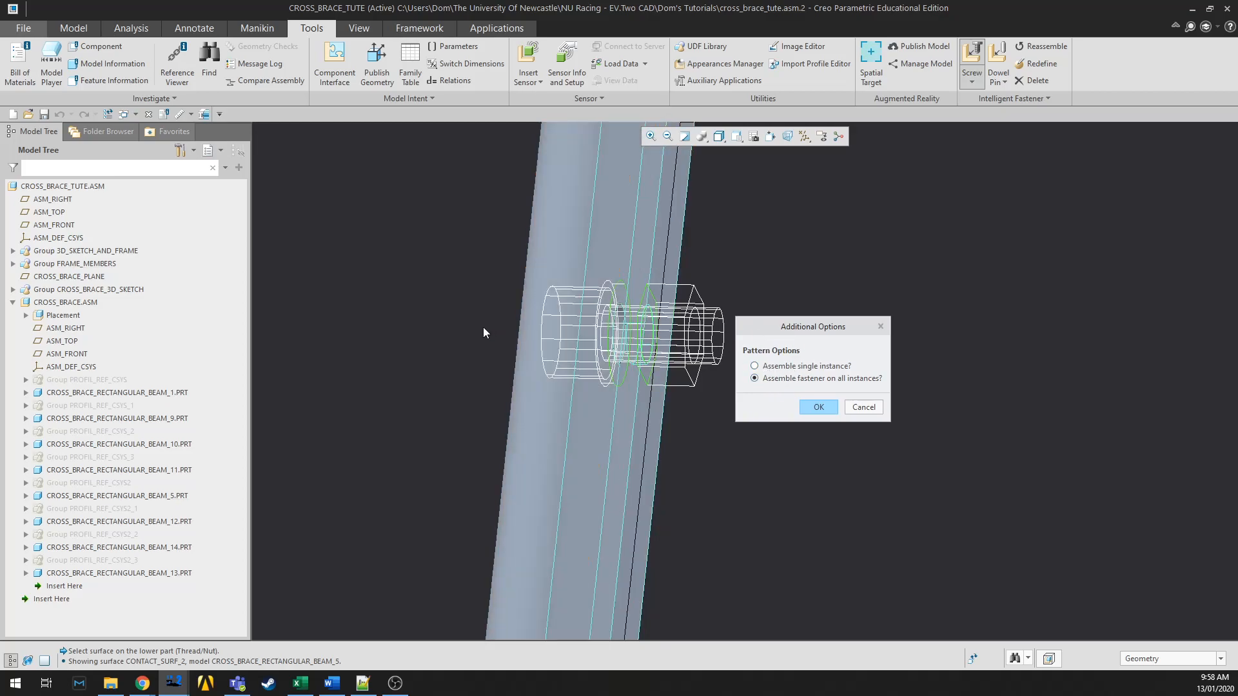
pyautogui.scroll(-5, 803, 263)
pyautogui.moveTo(813, 326); pyautogui.dragTo(939, 321)
pyautogui.scroll(-5, 769, 370)
pyautogui.moveTo(768, 370); pyautogui.dragTo(800, 380, button='middle')
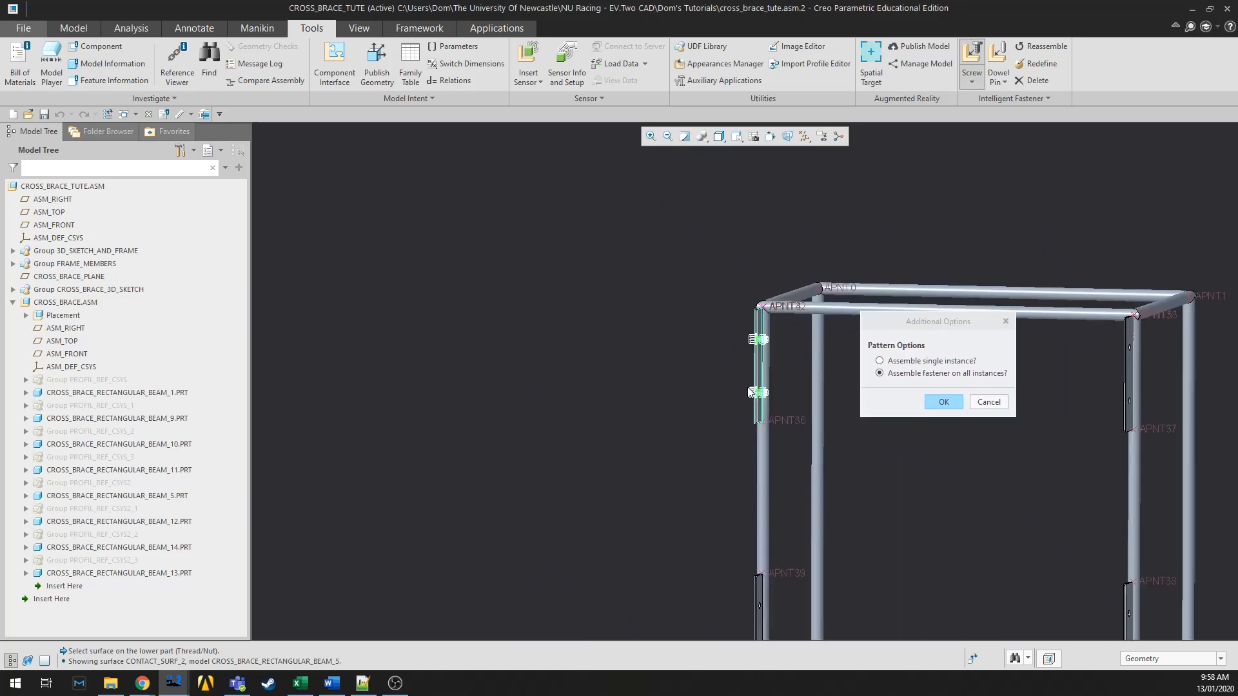
pyautogui.scroll(5, 819, 395)
pyautogui.moveTo(847, 289); pyautogui.dragTo(822, 265, button='middle')
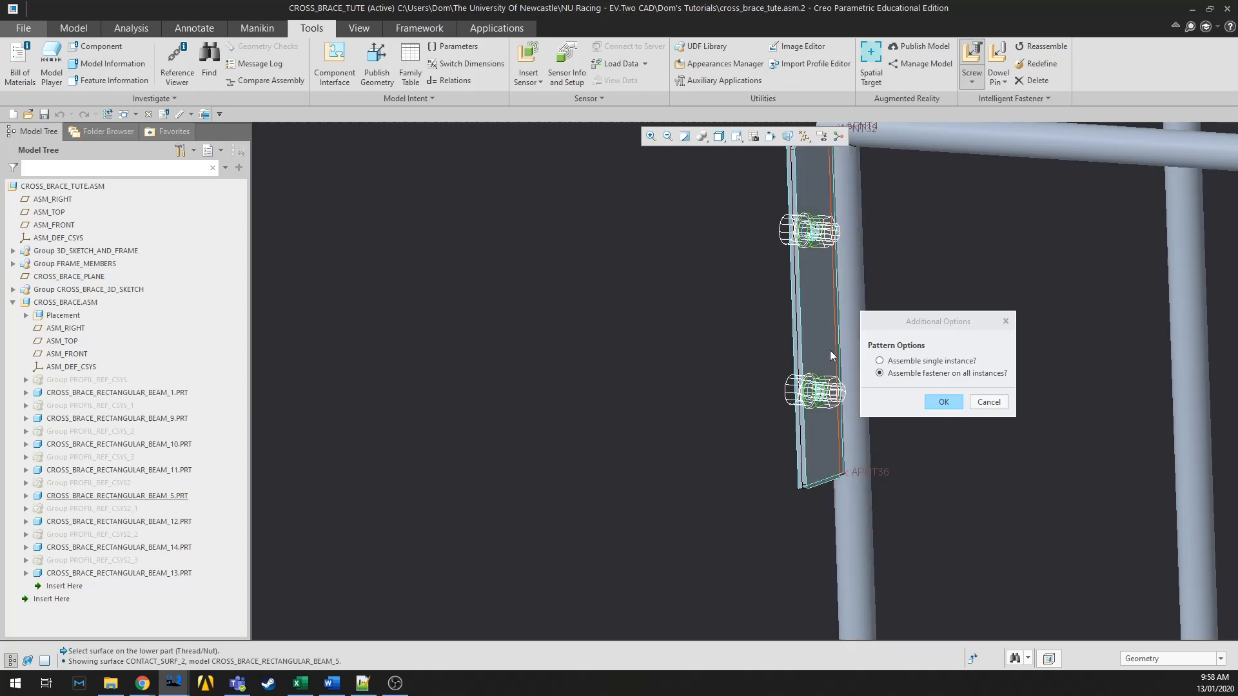
pyautogui.click(943, 402)
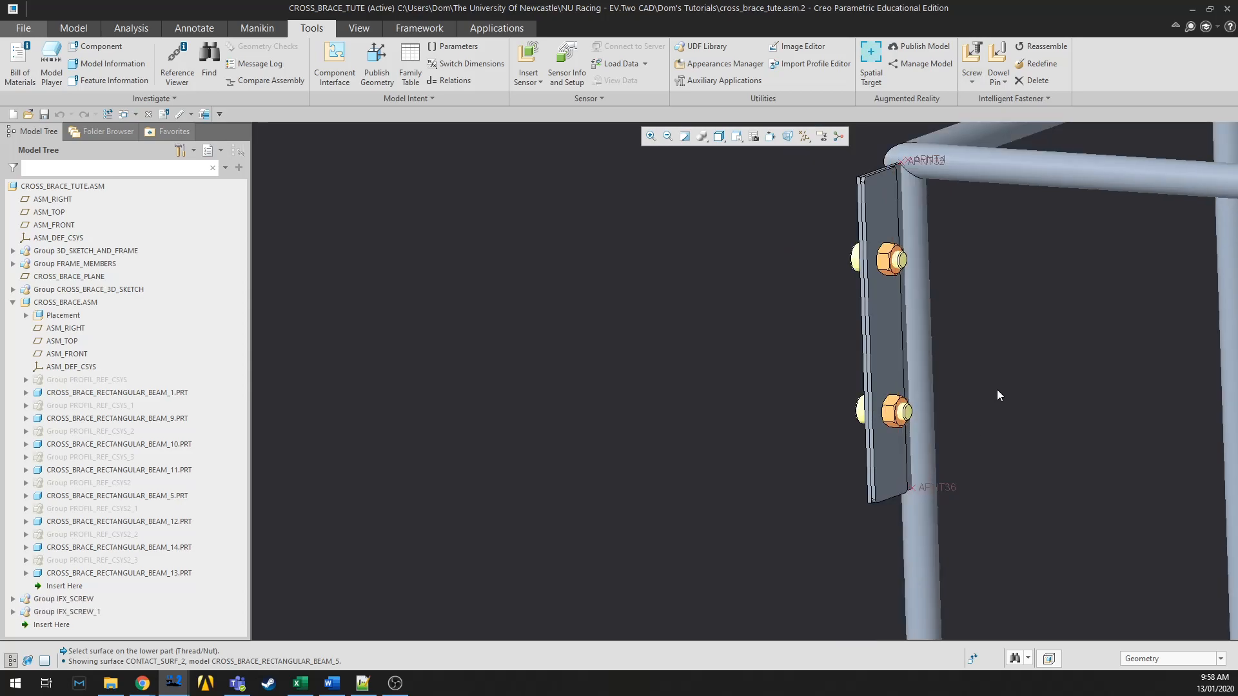
# Examine the two assembled screws and nuts on the plate pair from several angles.
pyautogui.moveTo(996, 389); pyautogui.dragTo(1011, 394, button='middle')
pyautogui.scroll(2, 918, 405)
pyautogui.scroll(-4, 898, 352)
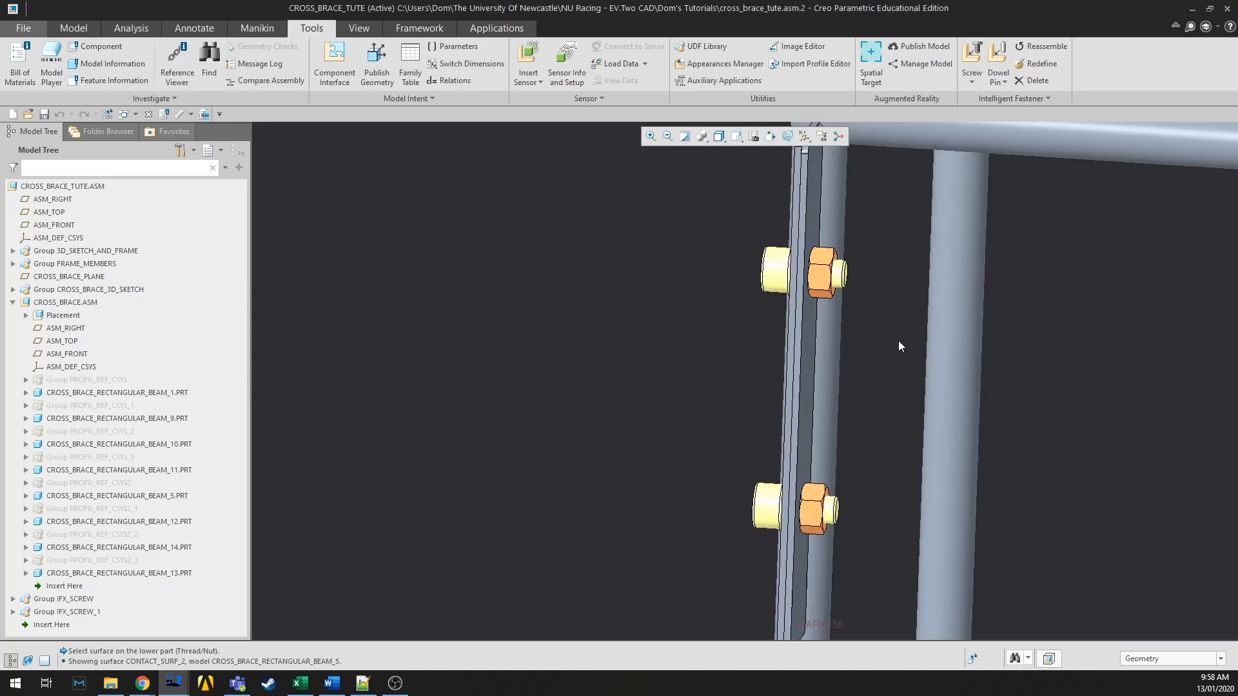
pyautogui.moveTo(900, 347); pyautogui.dragTo(900, 371, button='middle')
pyautogui.moveTo(927, 413)
pyautogui.mouseDown(button='middle')
pyautogui.moveTo(969, 409)
pyautogui.moveTo(933, 414)
pyautogui.mouseUp(button='middle')
pyautogui.scroll(2, 927, 418)
pyautogui.scroll(-2, 927, 417)
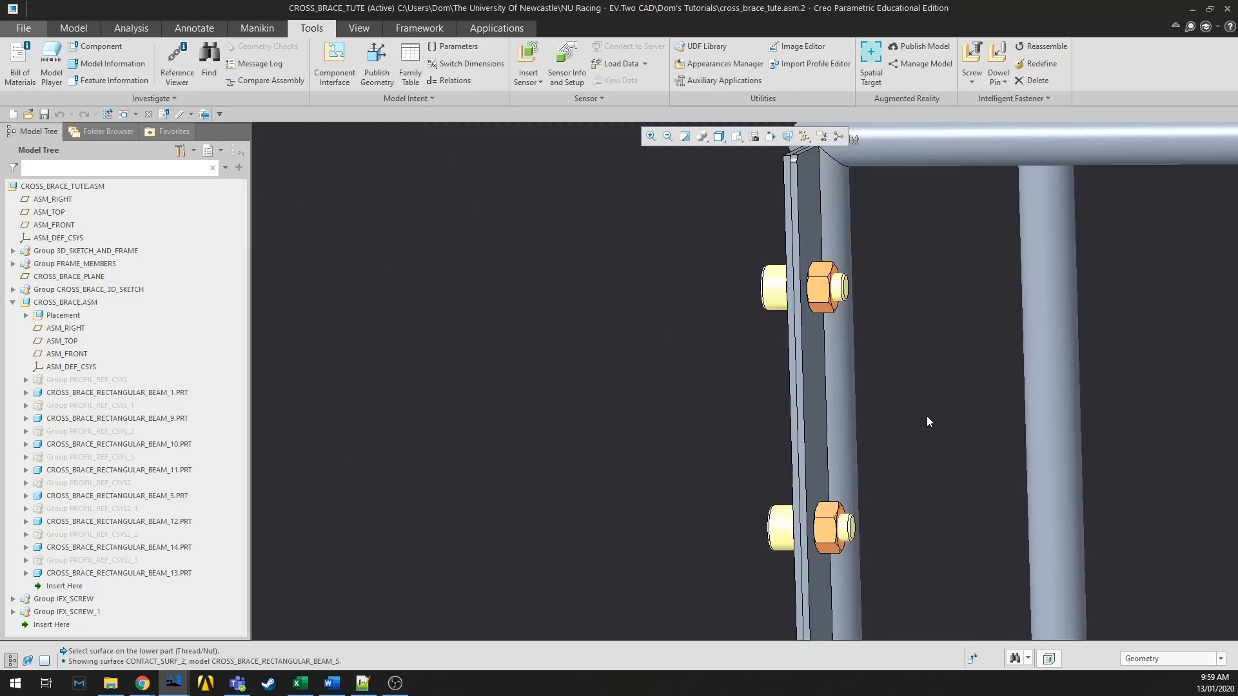
# Measure the screw's protrusion past the nut, to its end edge and to the start of its chamfer.
pyautogui.click(180, 115)
pyautogui.scroll(-4, 891, 268)
pyautogui.click(873, 328)
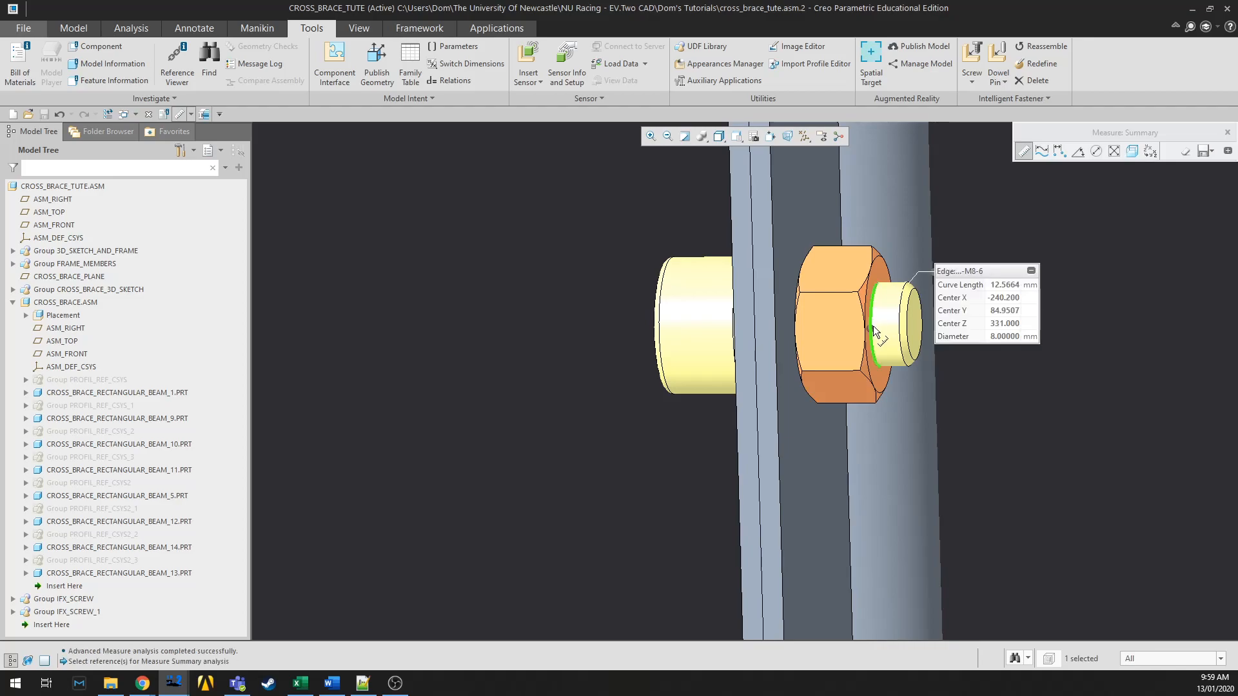
pyautogui.keyDown('ctrl'); pyautogui.click(909, 325); pyautogui.keyUp('ctrl')
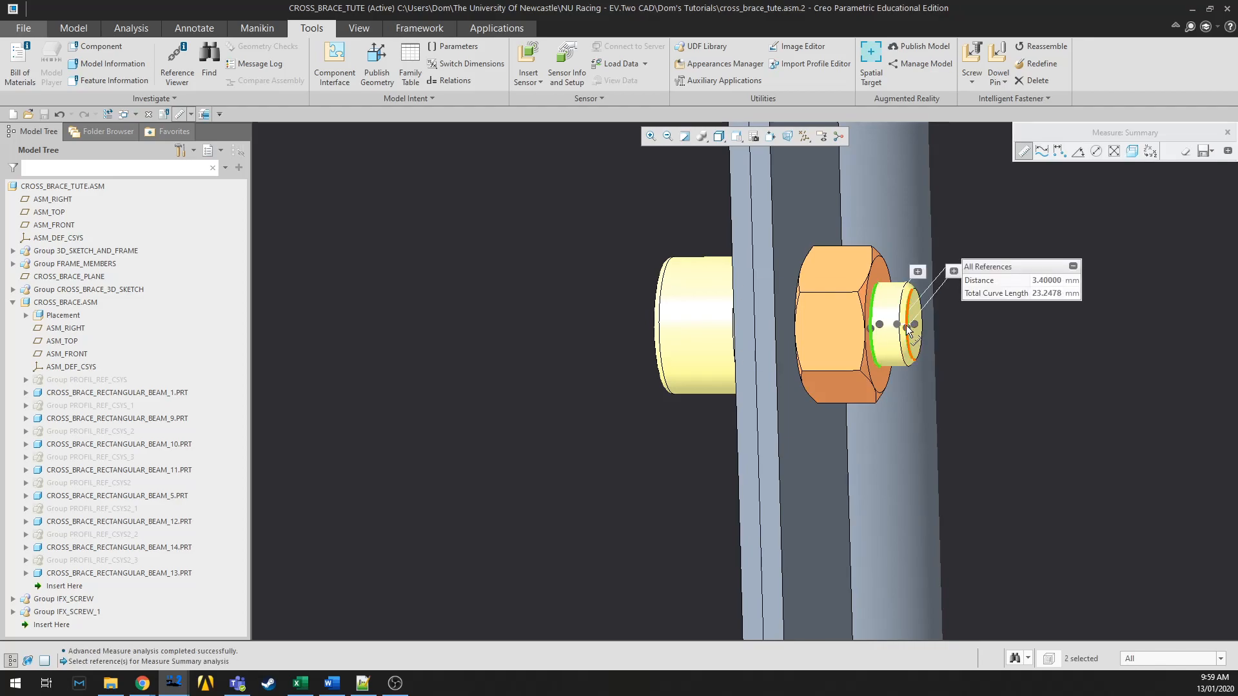
pyautogui.click(872, 346)
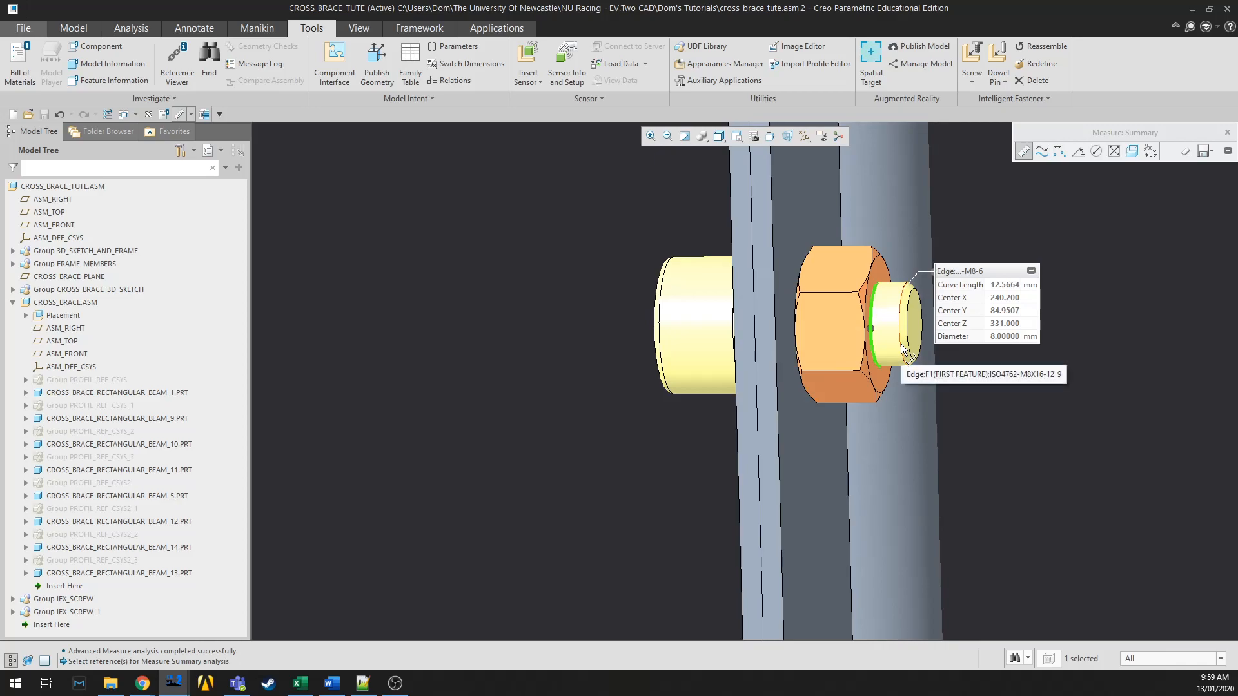
pyautogui.keyDown('ctrl'); pyautogui.click(900, 343); pyautogui.keyUp('ctrl')
pyautogui.scroll(-2, 908, 353)
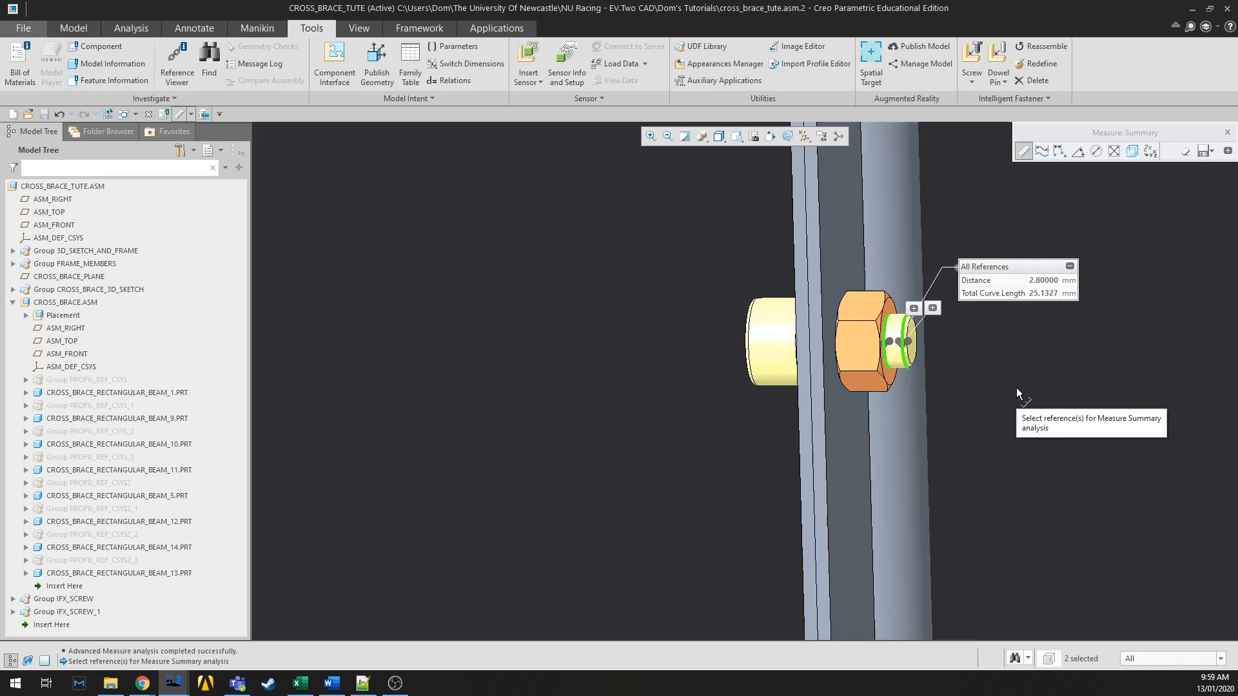
pyautogui.middleClick(999, 368)
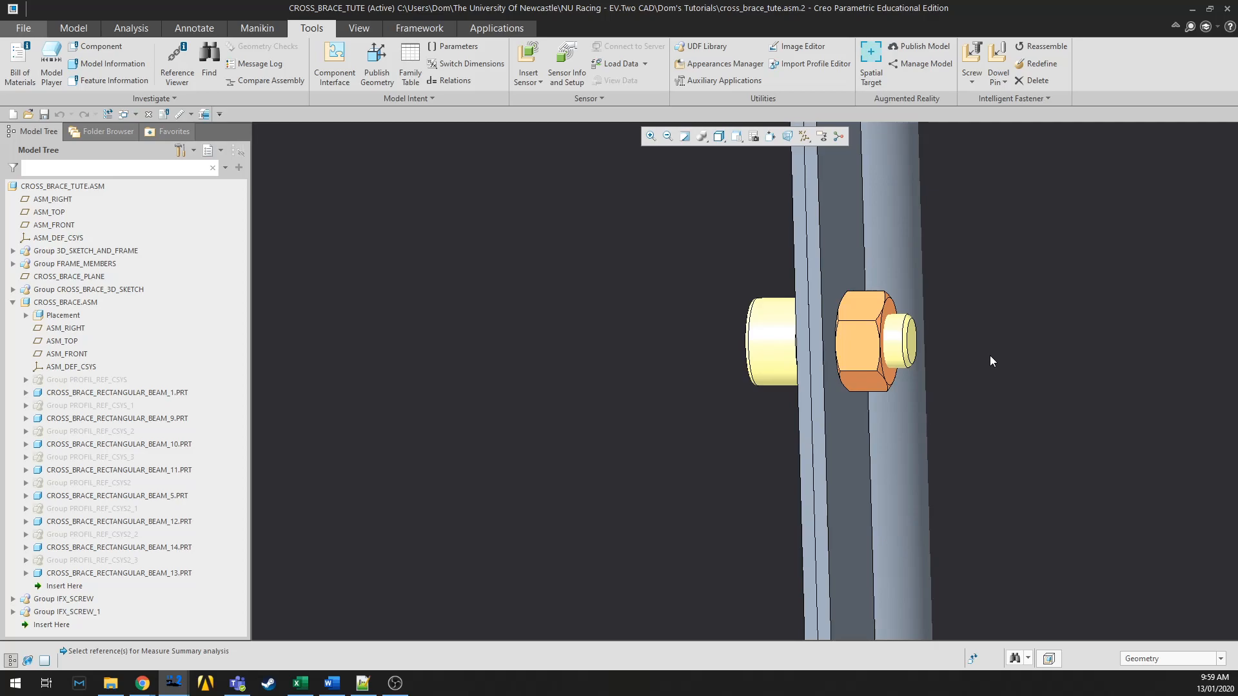
pyautogui.moveTo(964, 358); pyautogui.dragTo(979, 358, button='middle')
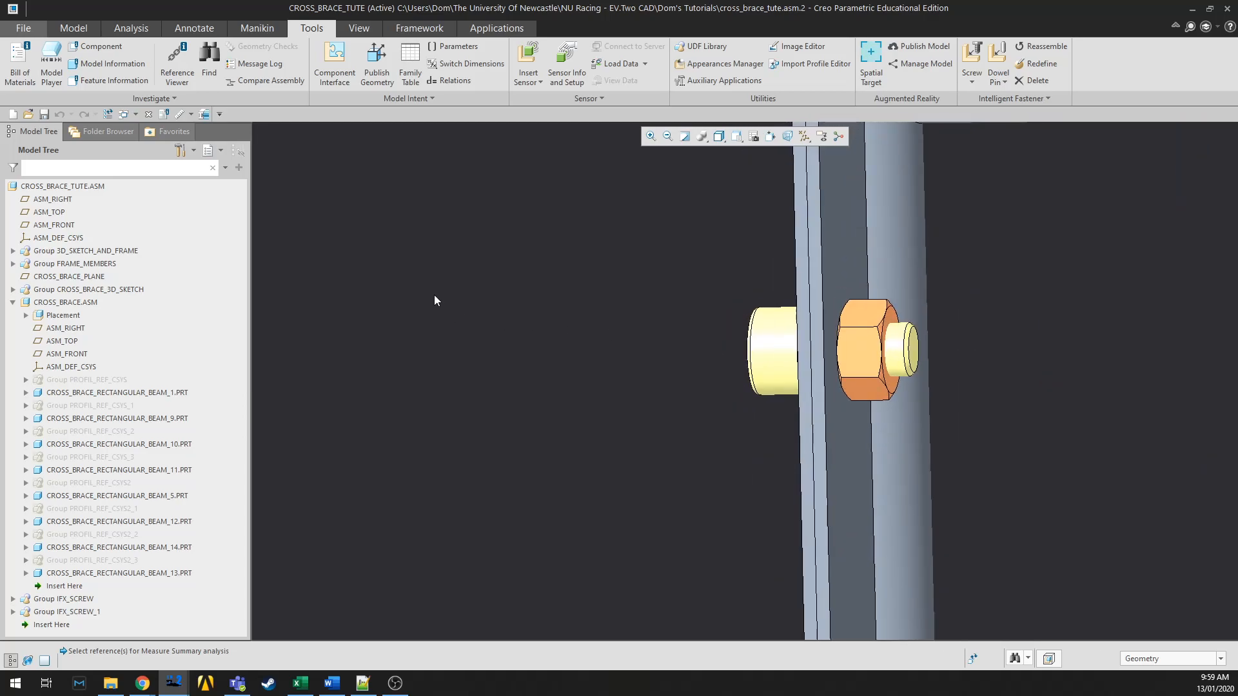
pyautogui.click(66, 600)
pyautogui.click(58, 612)
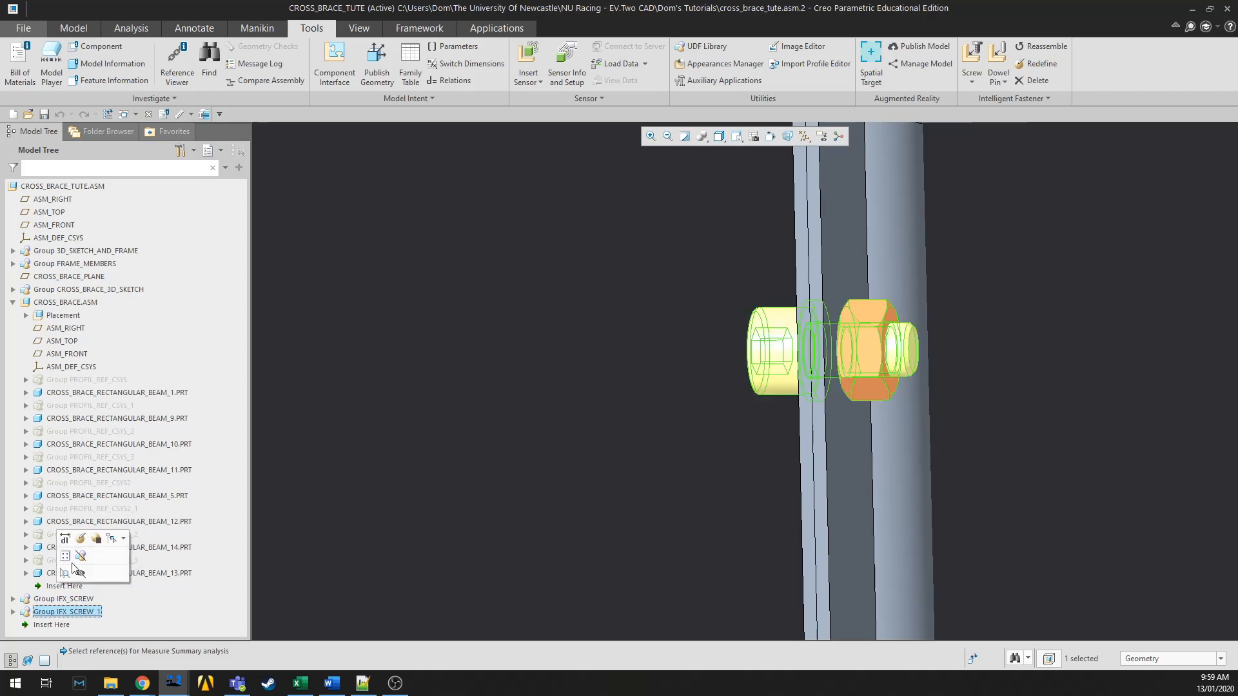
pyautogui.click(81, 539)
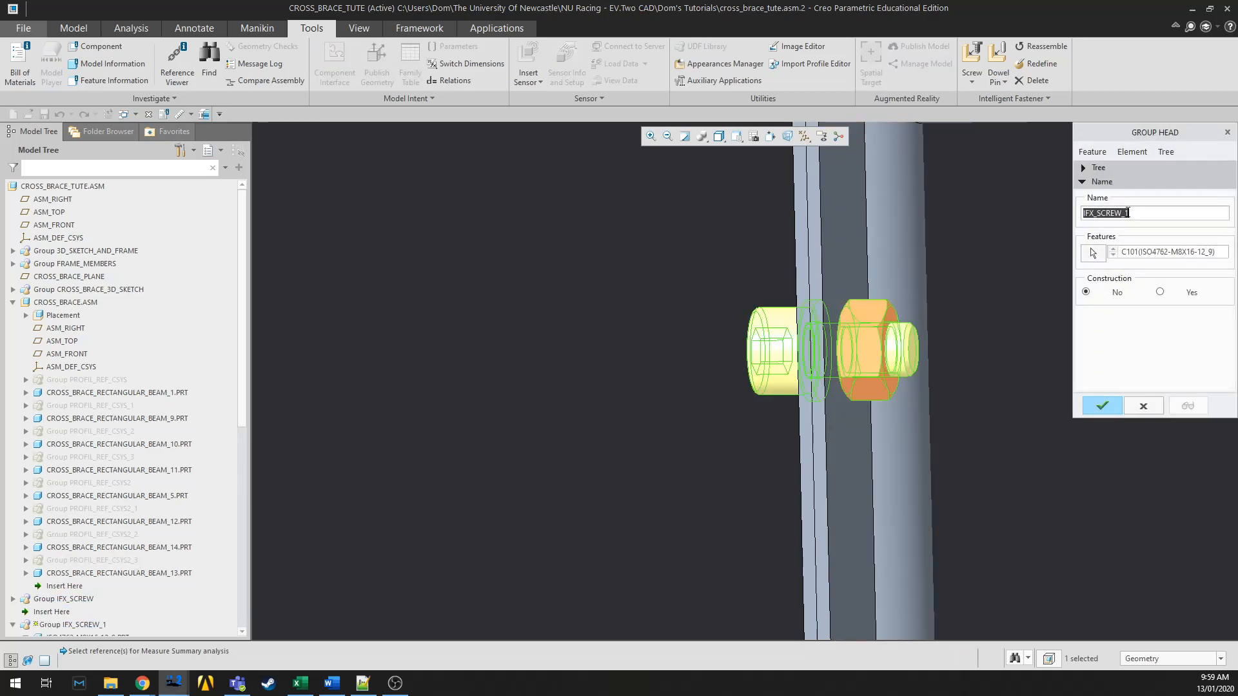
pyautogui.click(1132, 152)
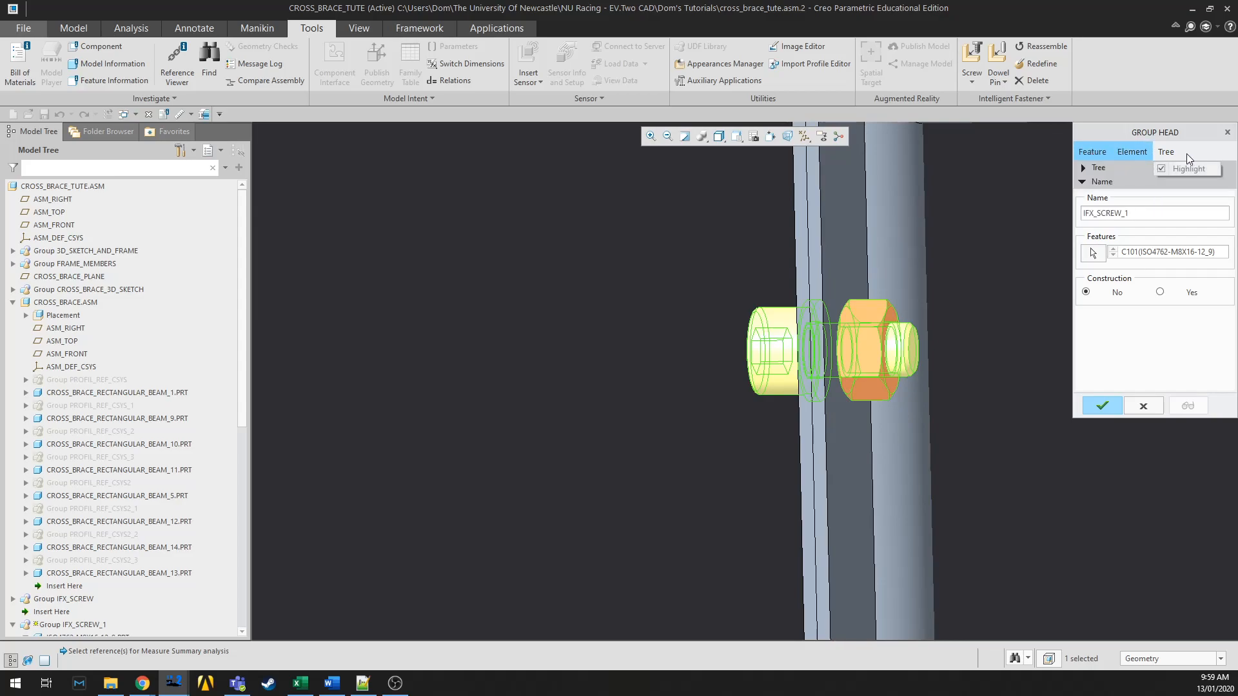
pyautogui.moveTo(1092, 152)
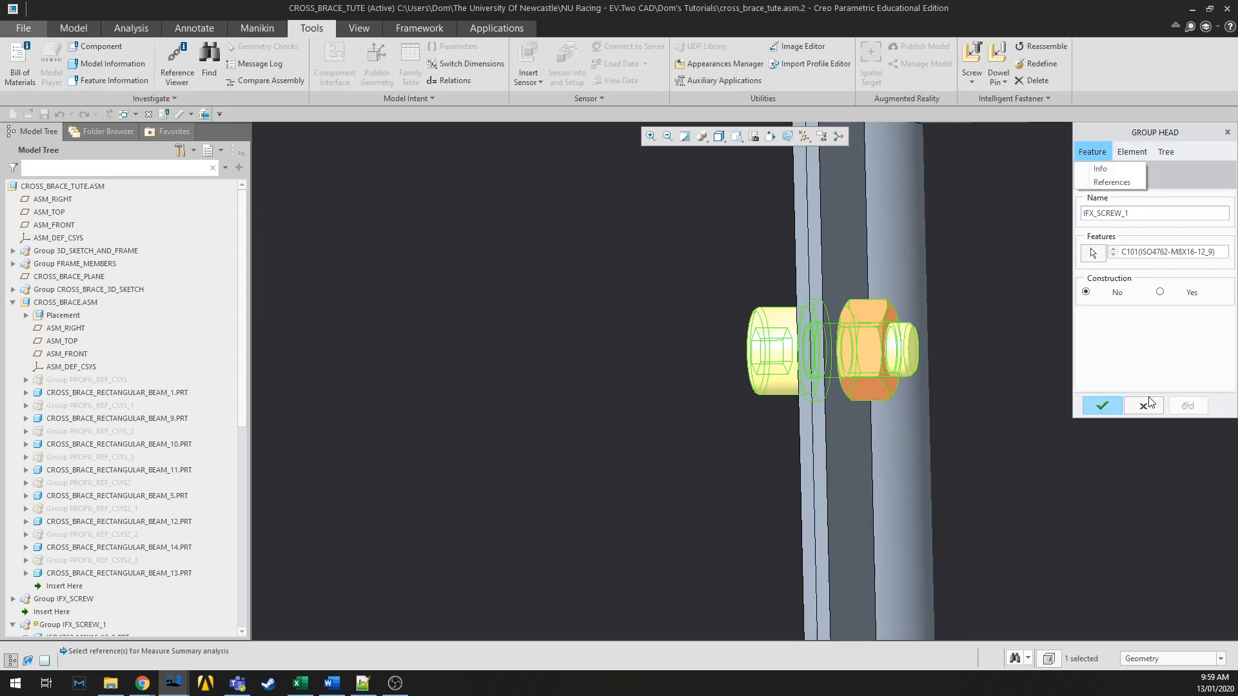
pyautogui.click(1230, 131)
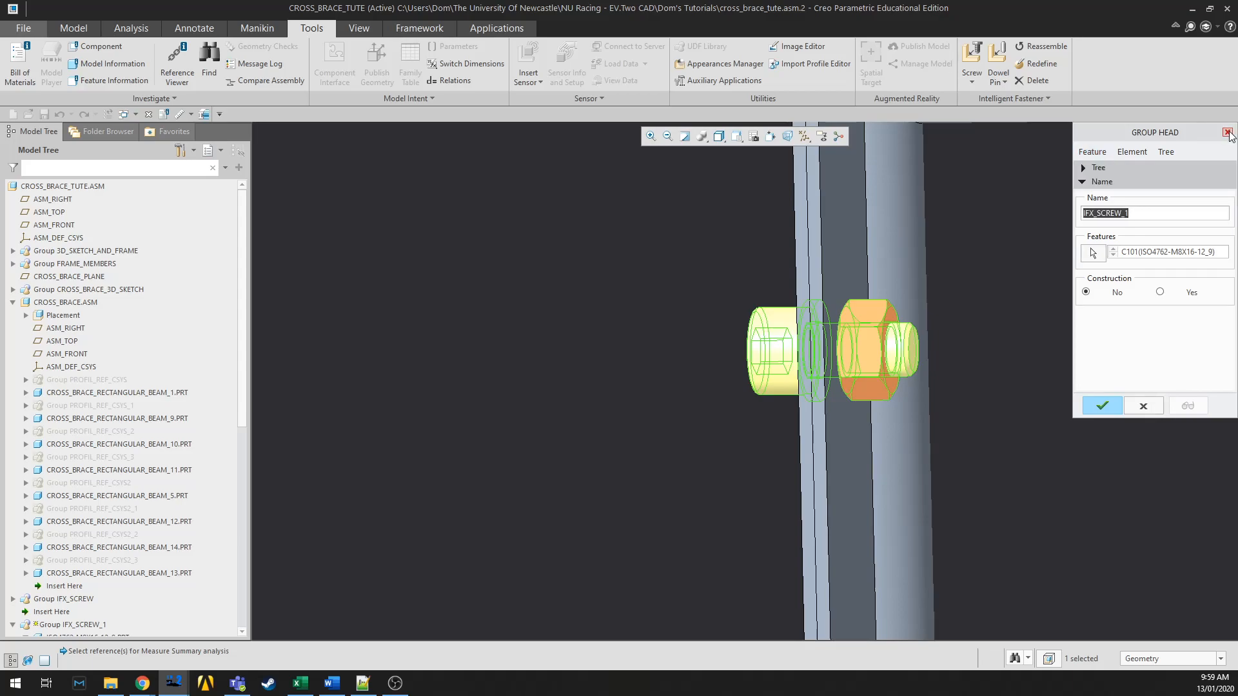
pyautogui.click(1228, 133)
pyautogui.click(788, 346)
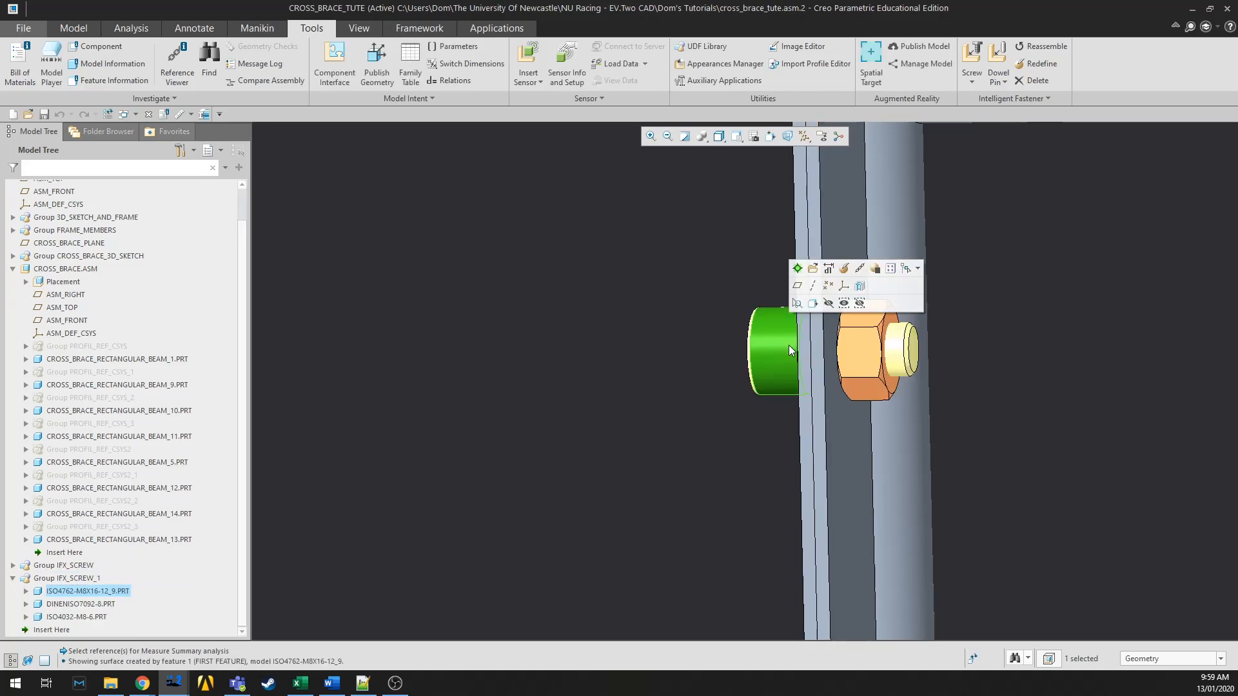
pyautogui.click(813, 269)
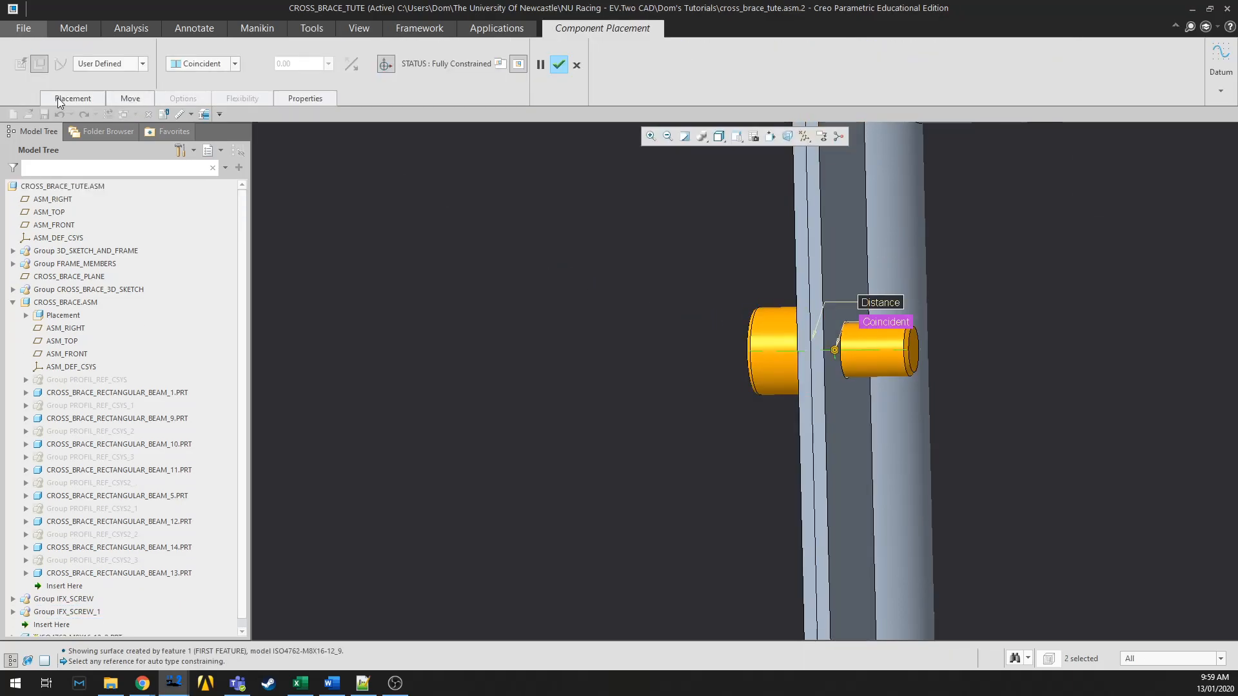
pyautogui.click(58, 101)
pyautogui.click(126, 99)
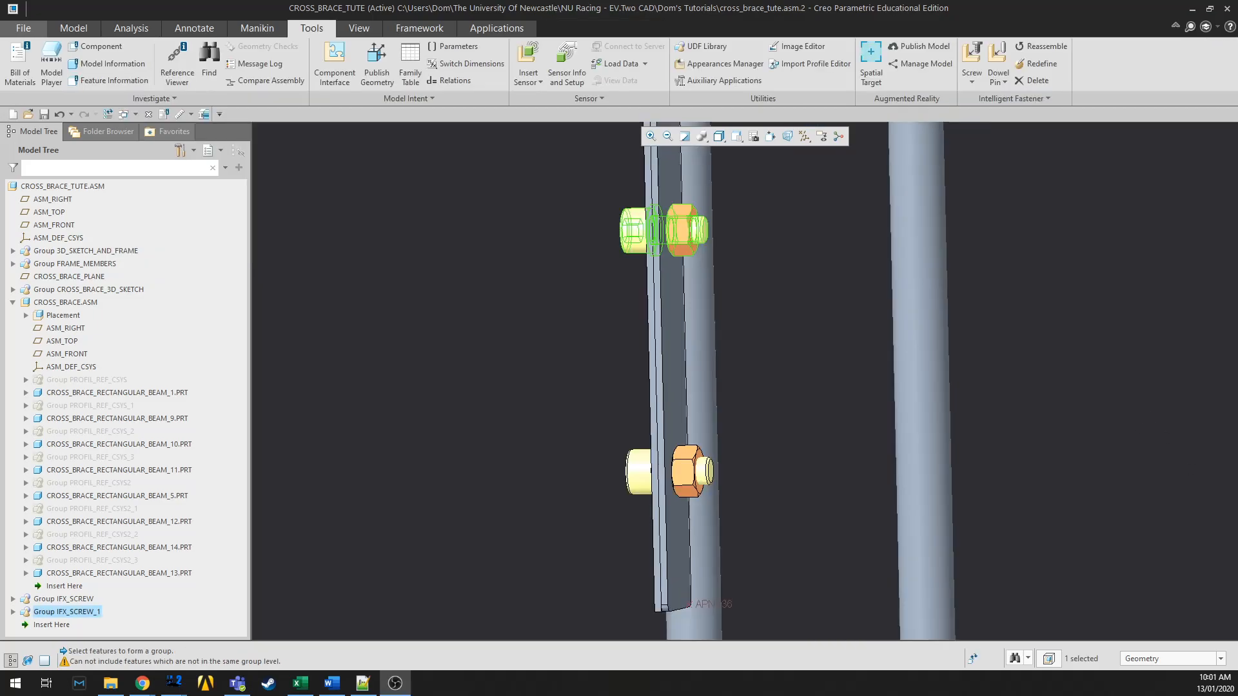
# Delete both screw fastener groups, IFX_SCREW and IFX_SCREW_1, from the assembly.
pyautogui.click(550, 481)
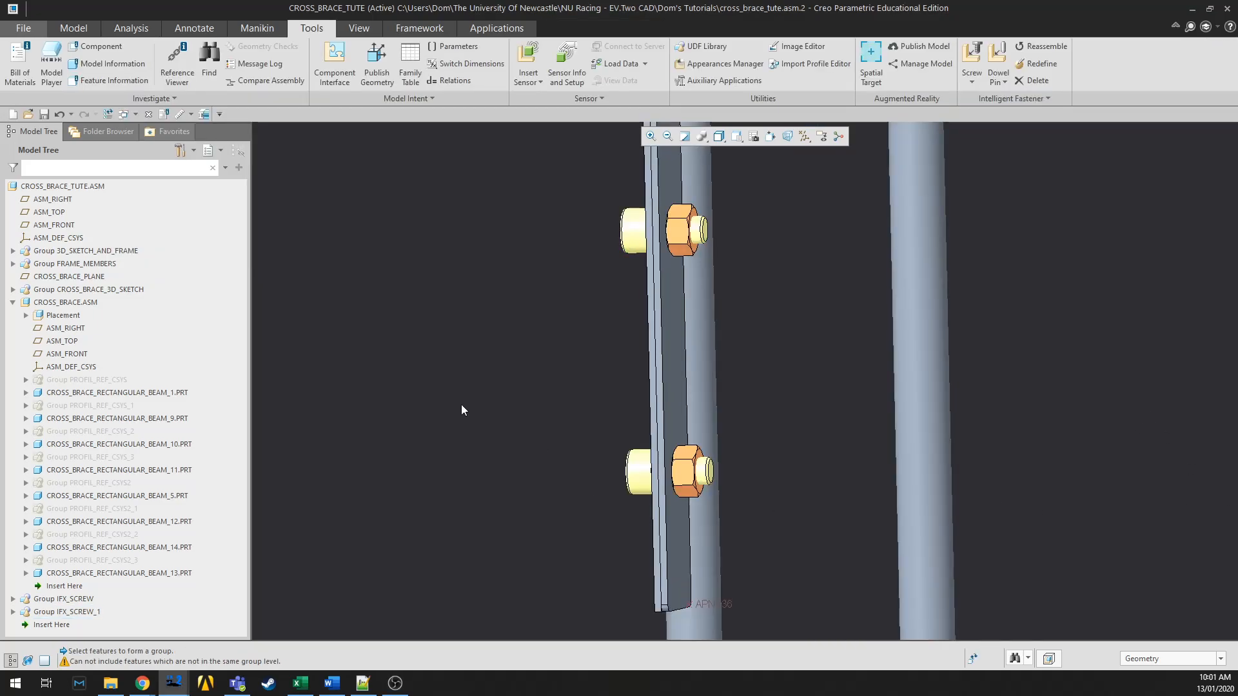
pyautogui.scroll(-3, 732, 416)
pyautogui.scroll(1, 732, 416)
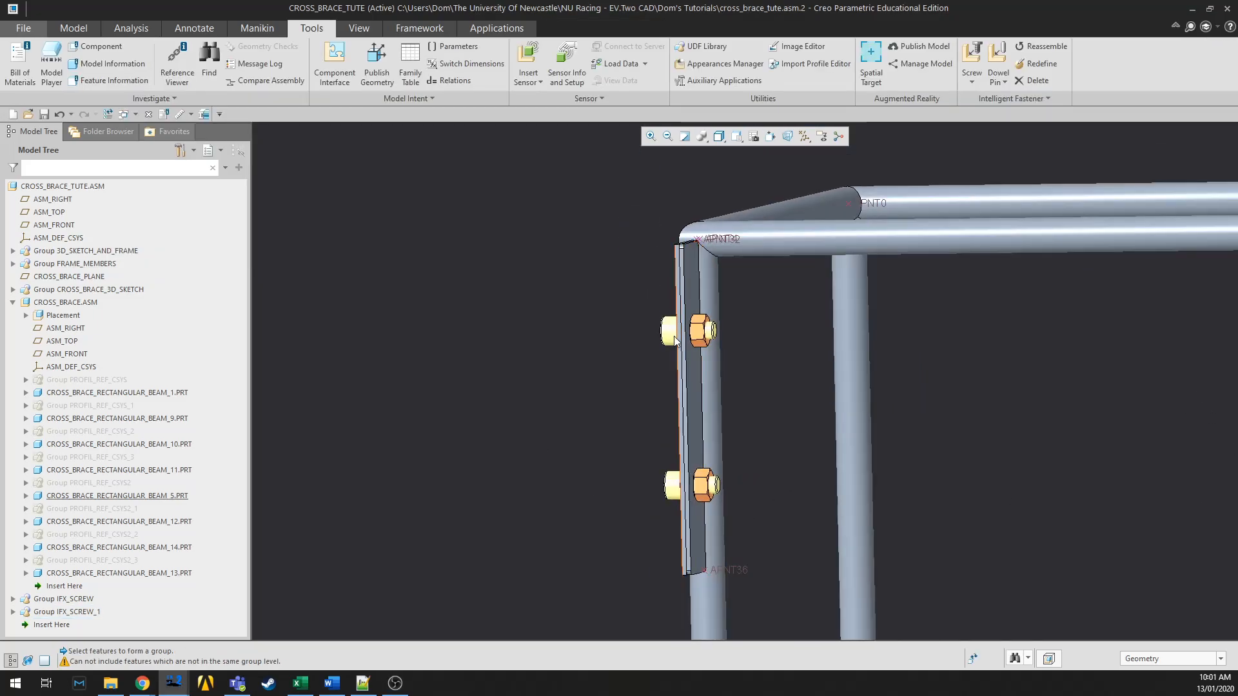
pyautogui.click(80, 612)
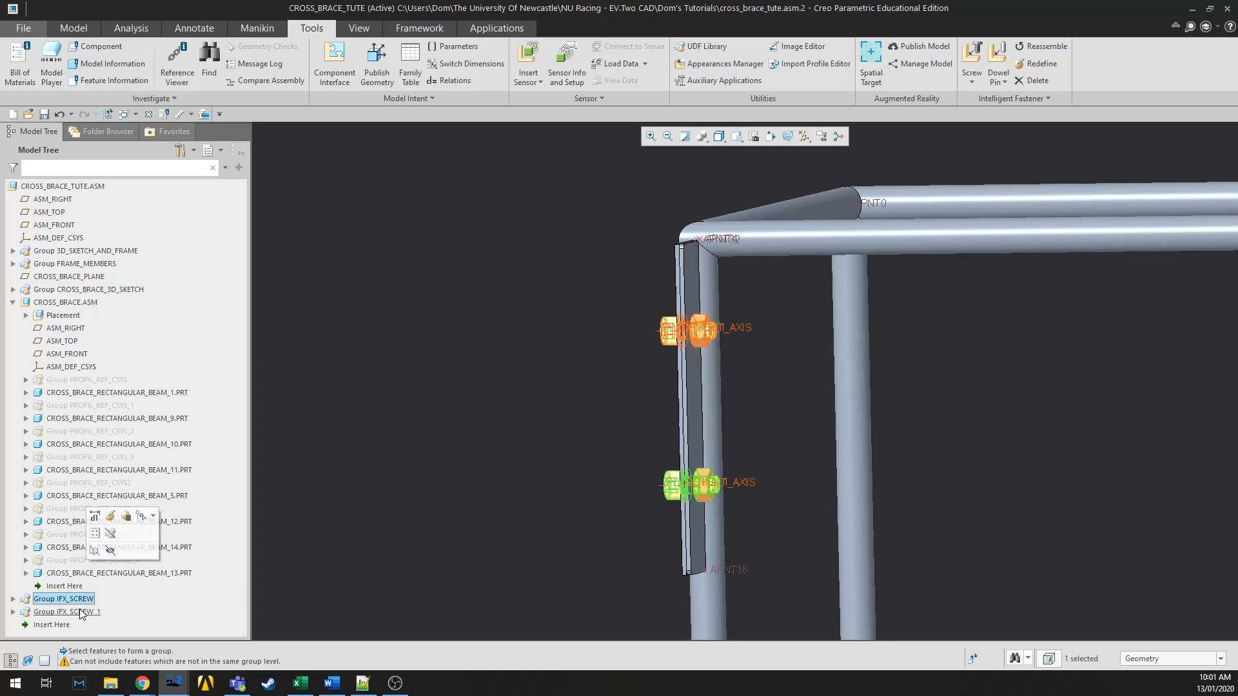
pyautogui.rightClick(81, 612)
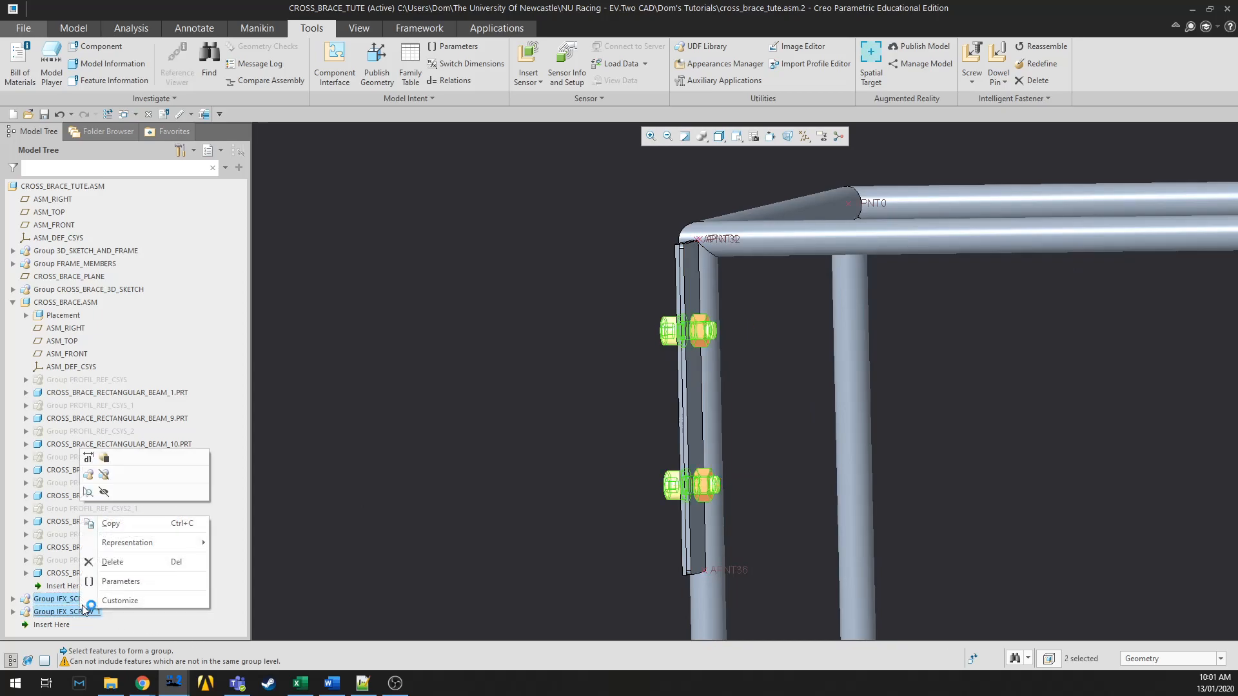
pyautogui.click(116, 562)
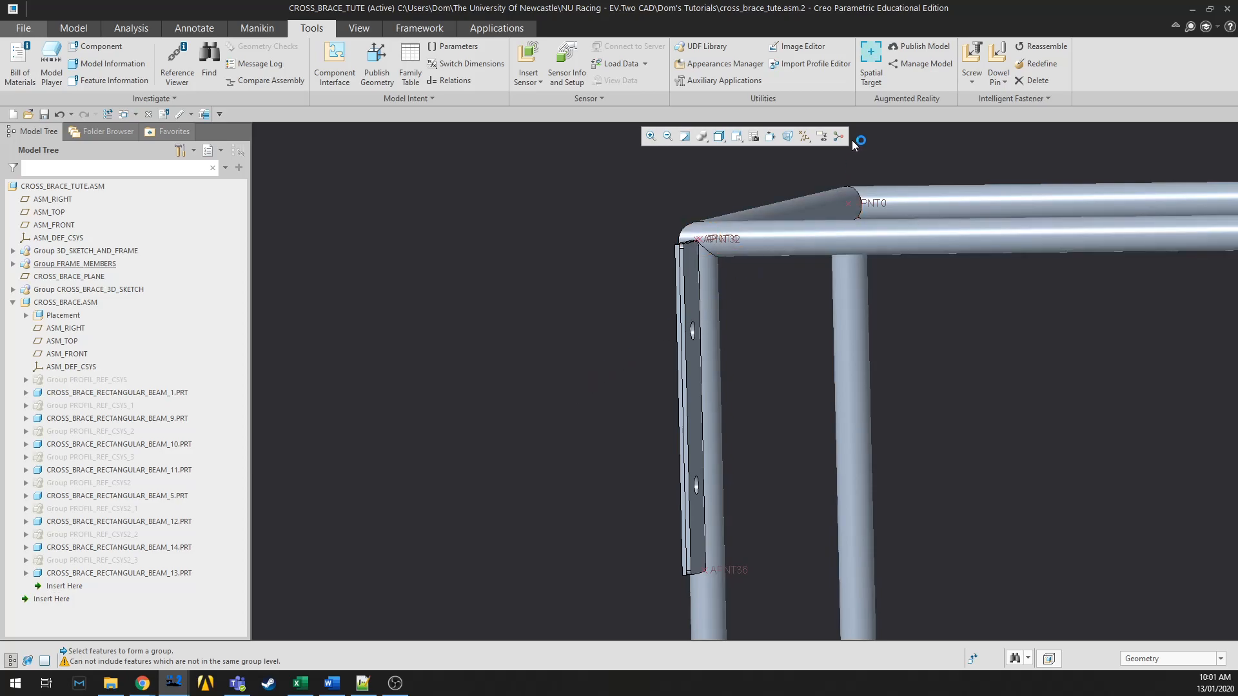
# Start a new screw fastener at the upper plate hole, choosing opposite outer faces of the plate pair for the screw head and nut.
pyautogui.click(975, 57)
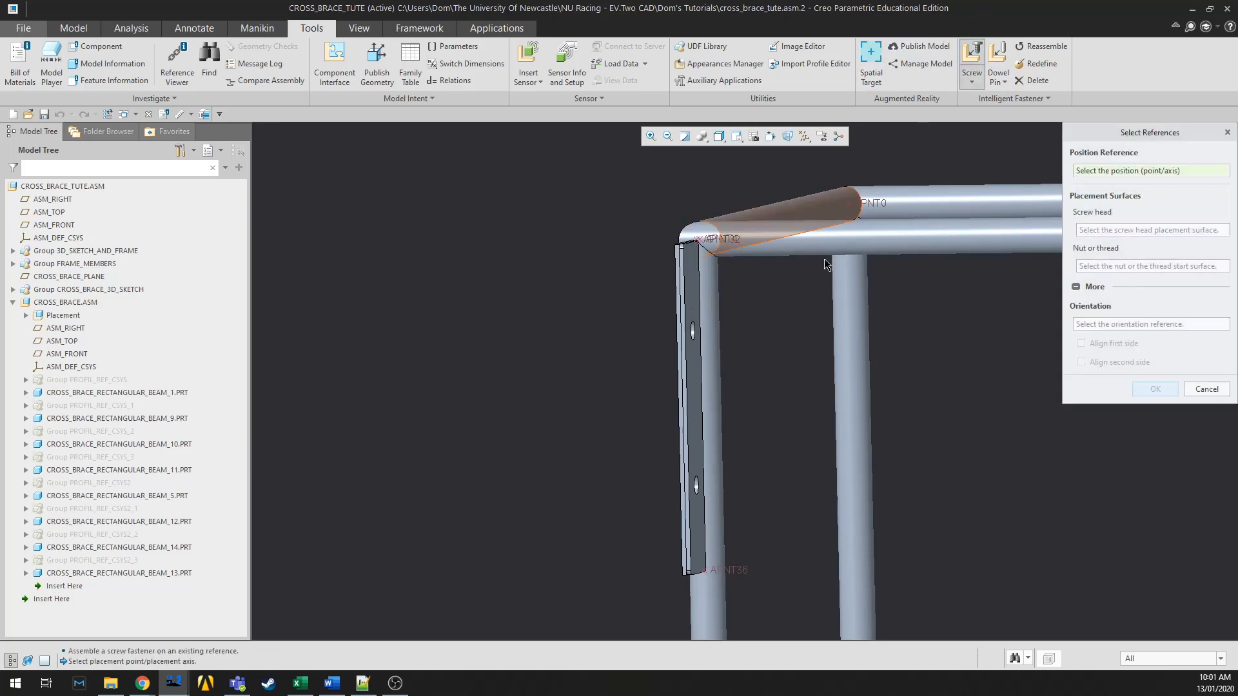
pyautogui.moveTo(765, 407); pyautogui.dragTo(750, 405, button='middle')
pyautogui.scroll(5, 716, 335)
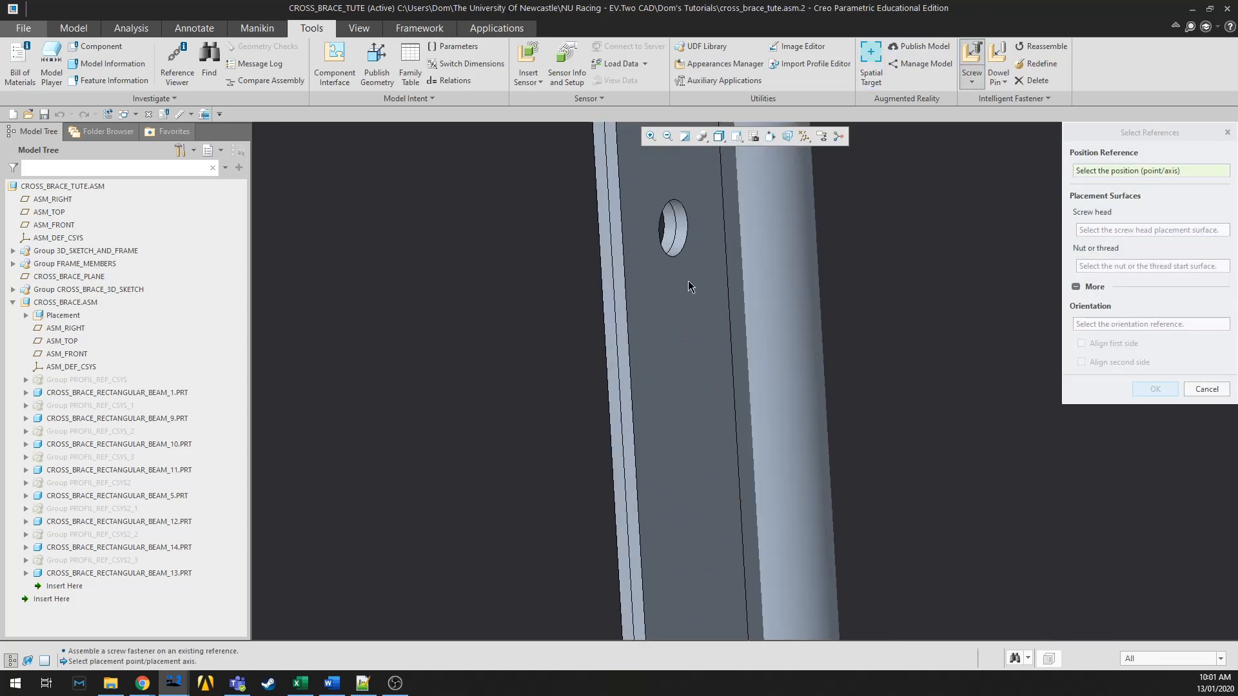
pyautogui.click(682, 235)
pyautogui.moveTo(711, 271); pyautogui.dragTo(810, 296, button='middle')
pyautogui.click(545, 183)
pyautogui.moveTo(701, 270); pyautogui.dragTo(658, 226, button='middle')
pyautogui.click(657, 226)
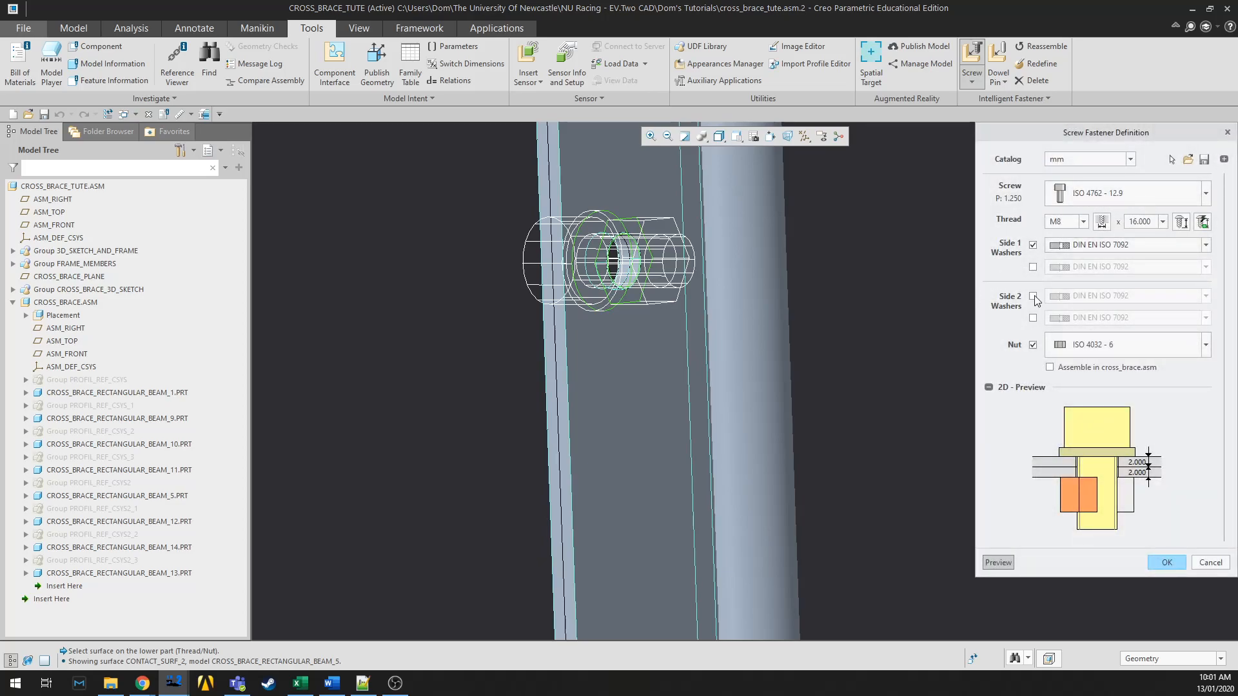
# Set the M8 screw's length to 18 mm and assemble the fastener in both holes of the plate pair.
pyautogui.scroll(1, 920, 288)
pyautogui.moveTo(857, 445); pyautogui.dragTo(863, 444, button='middle')
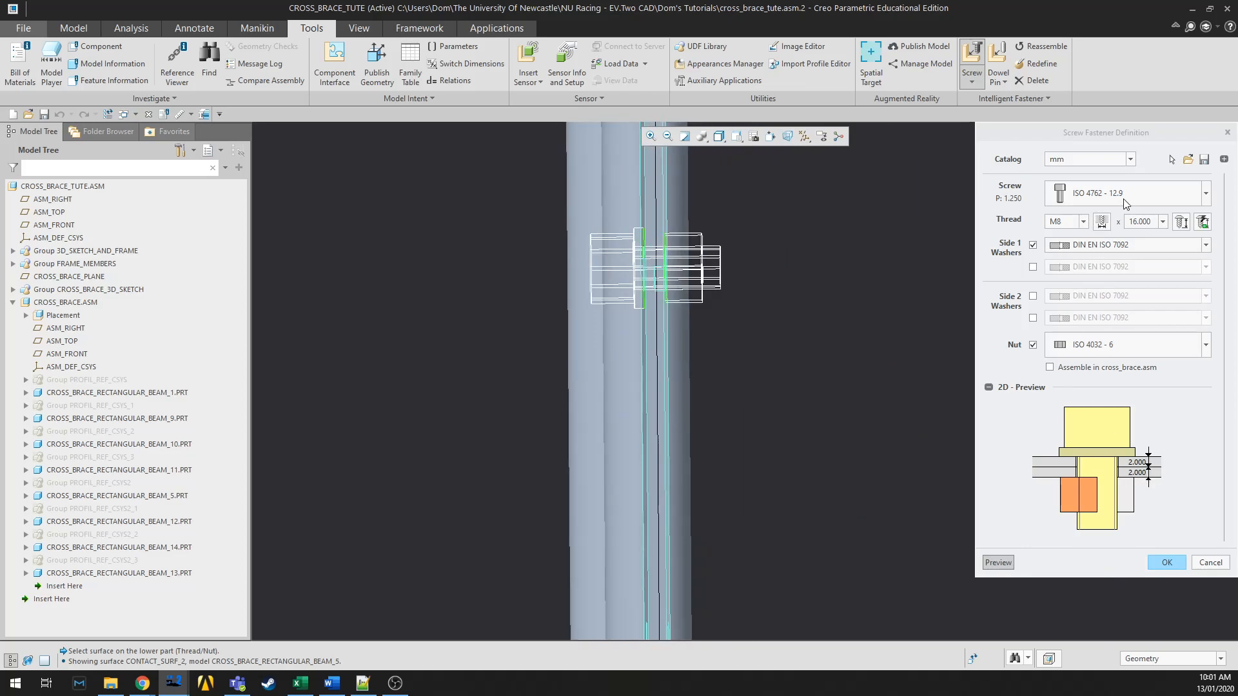
pyautogui.click(1153, 226)
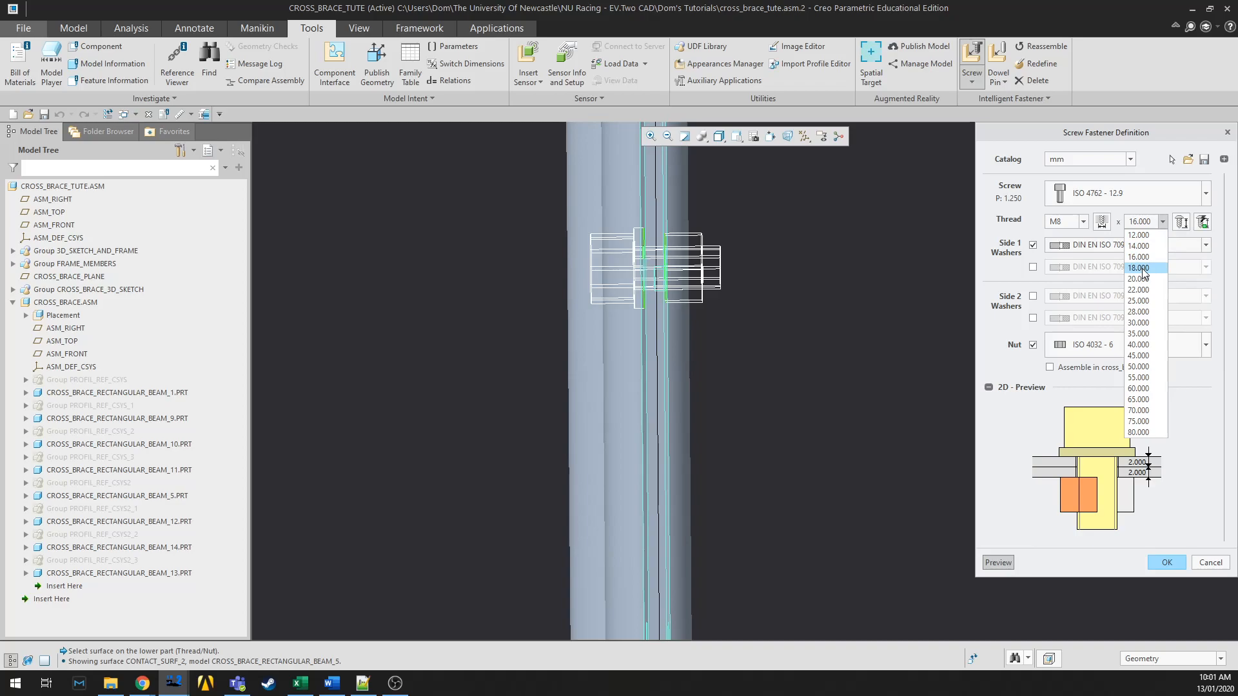
pyautogui.click(1143, 268)
pyautogui.click(1164, 563)
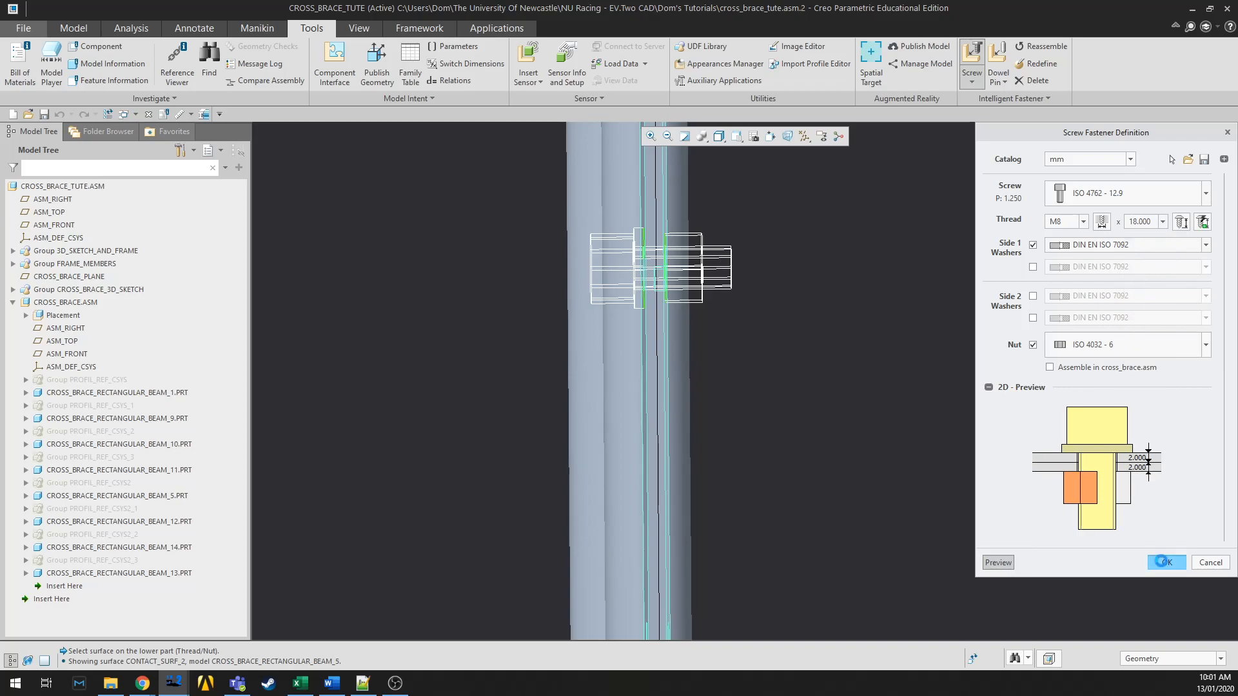
pyautogui.click(942, 402)
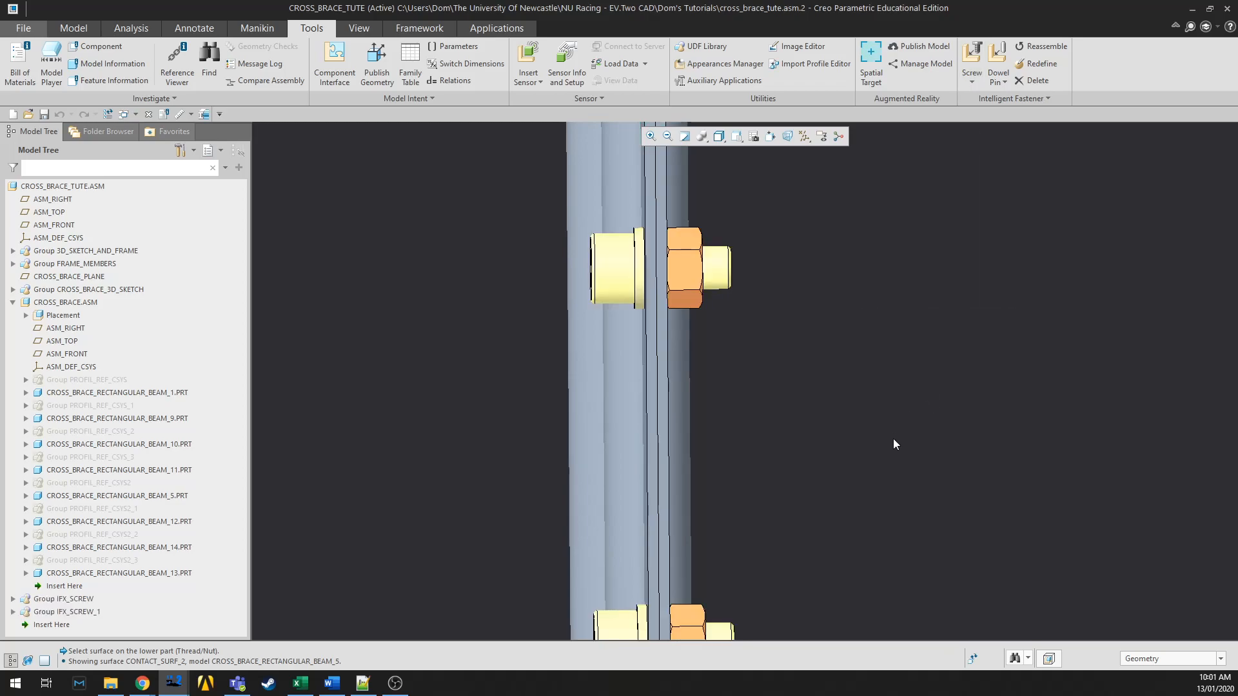
# Measure the upper screw's protrusion from the nut face to the start of its end chamfer.
pyautogui.scroll(-3, 857, 432)
pyautogui.click(180, 114)
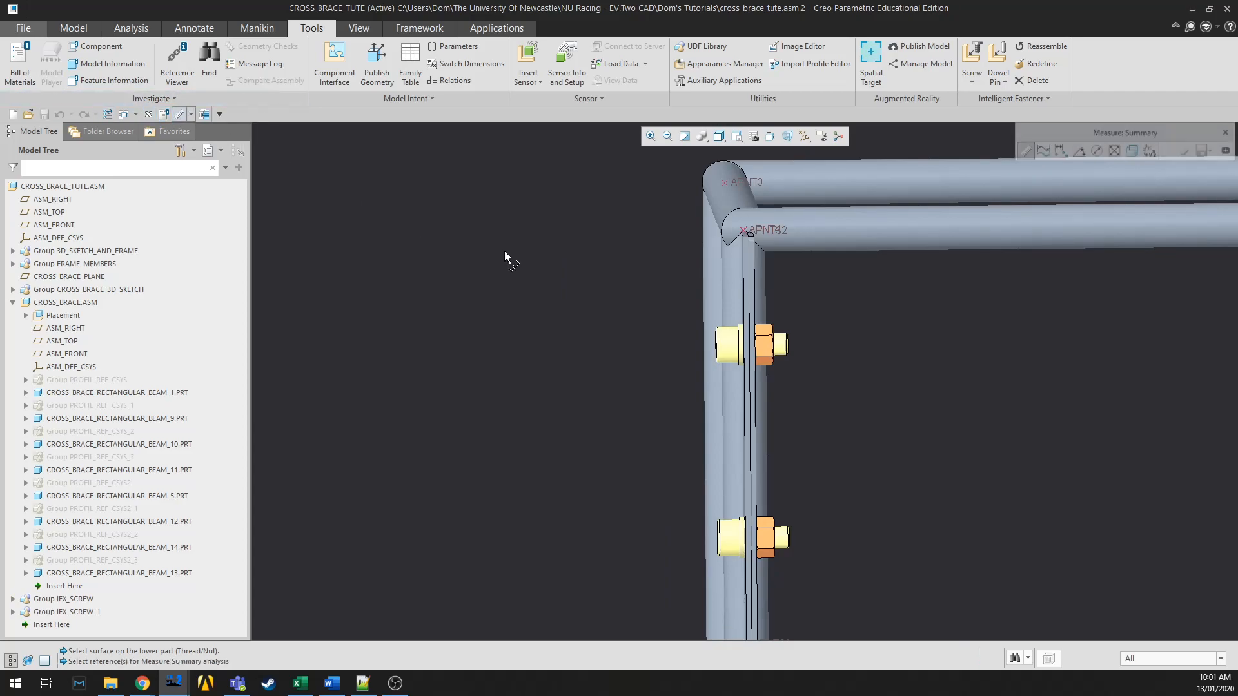
pyautogui.scroll(5, 793, 332)
pyautogui.moveTo(803, 338); pyautogui.dragTo(782, 336, button='middle')
pyautogui.scroll(2, 696, 355)
pyautogui.click(694, 343)
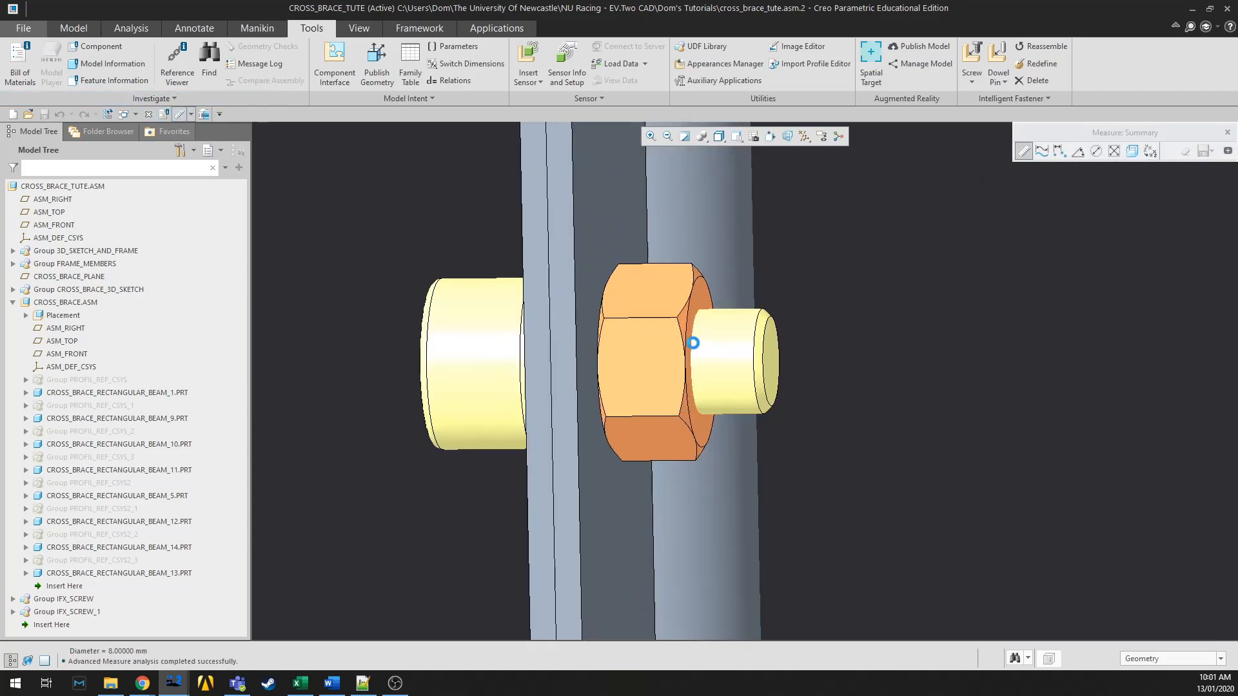
pyautogui.keyDown('ctrl'); pyautogui.click(762, 401); pyautogui.keyUp('ctrl')
pyautogui.scroll(-2, 751, 416)
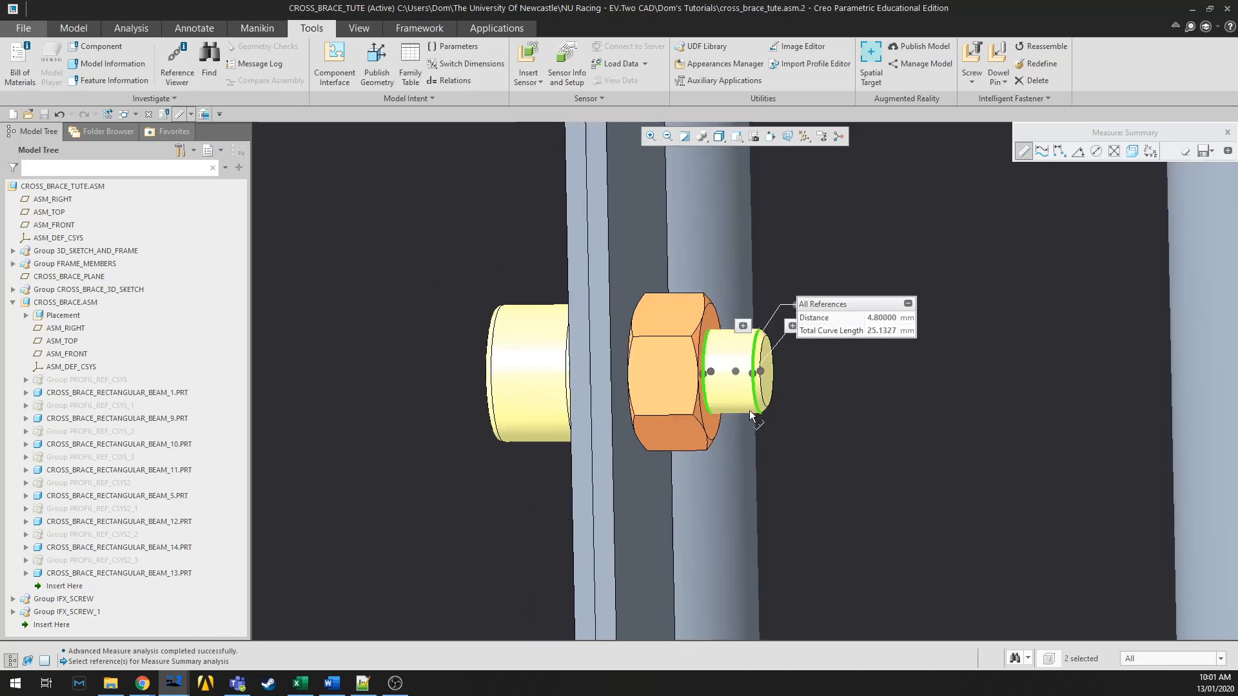
pyautogui.scroll(-1, 849, 419)
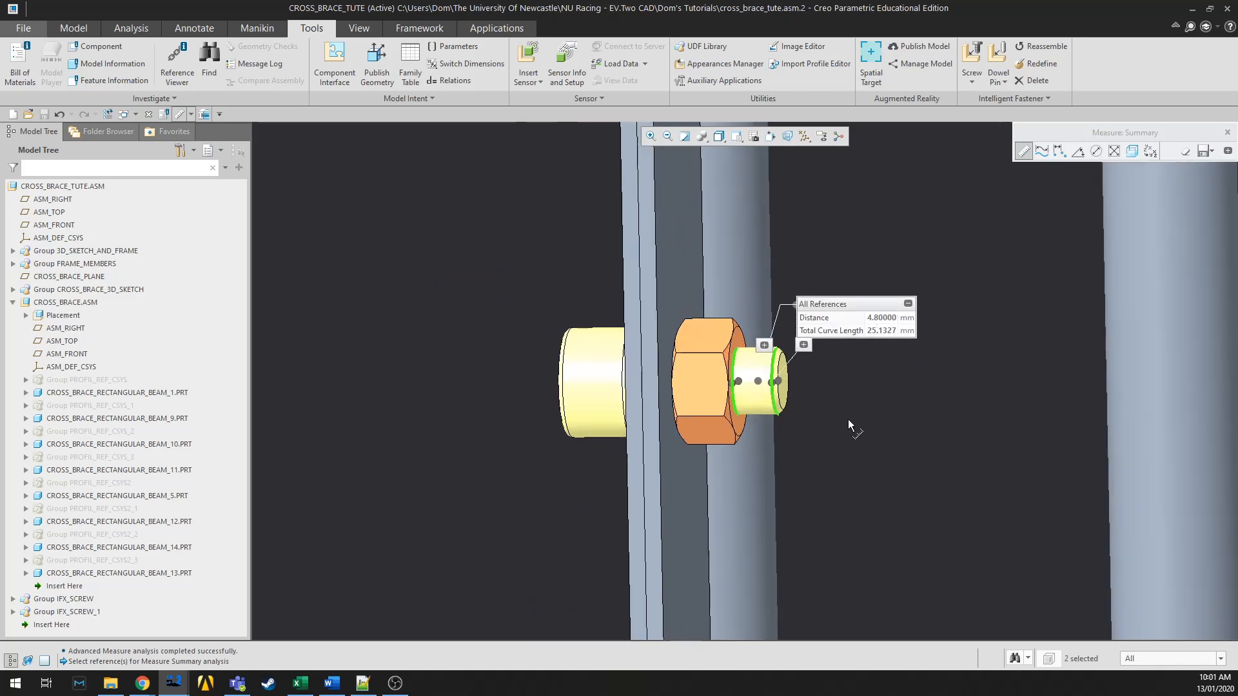
pyautogui.press('Escape')
# Examine the two fastened screws and the unfastened mounting plates at the other corners of the frame.
pyautogui.scroll(-2, 819, 347)
pyautogui.scroll(-2, 822, 307)
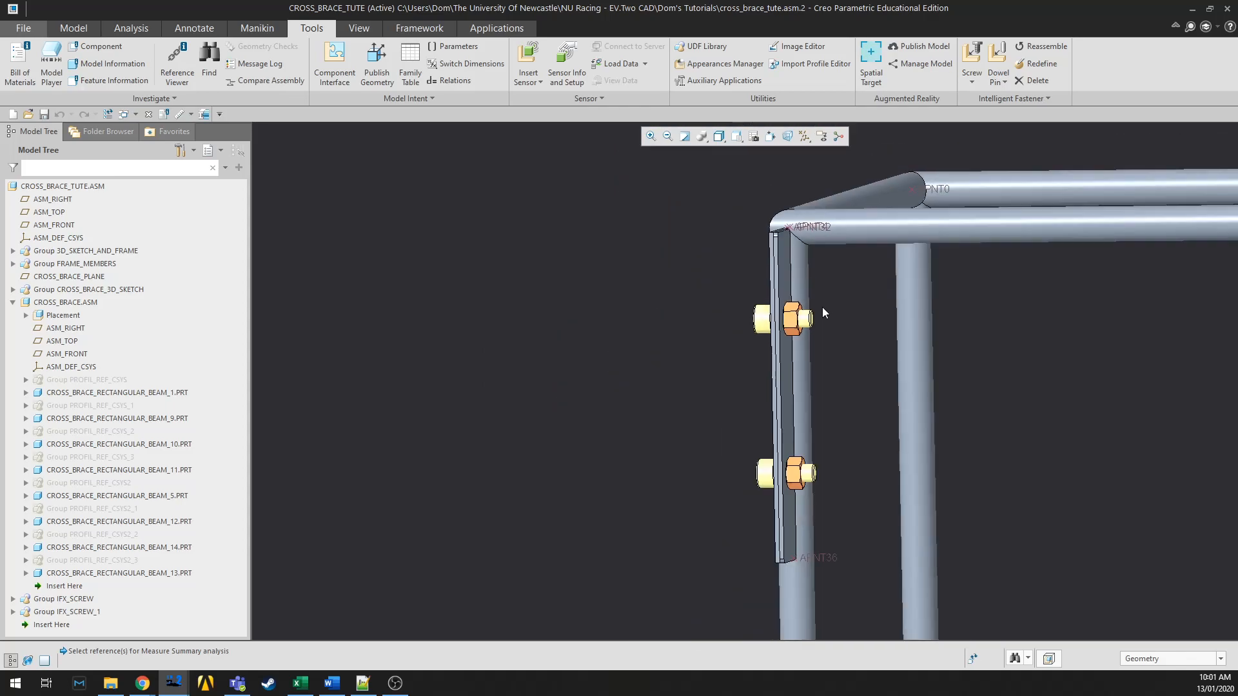
pyautogui.scroll(2, 829, 355)
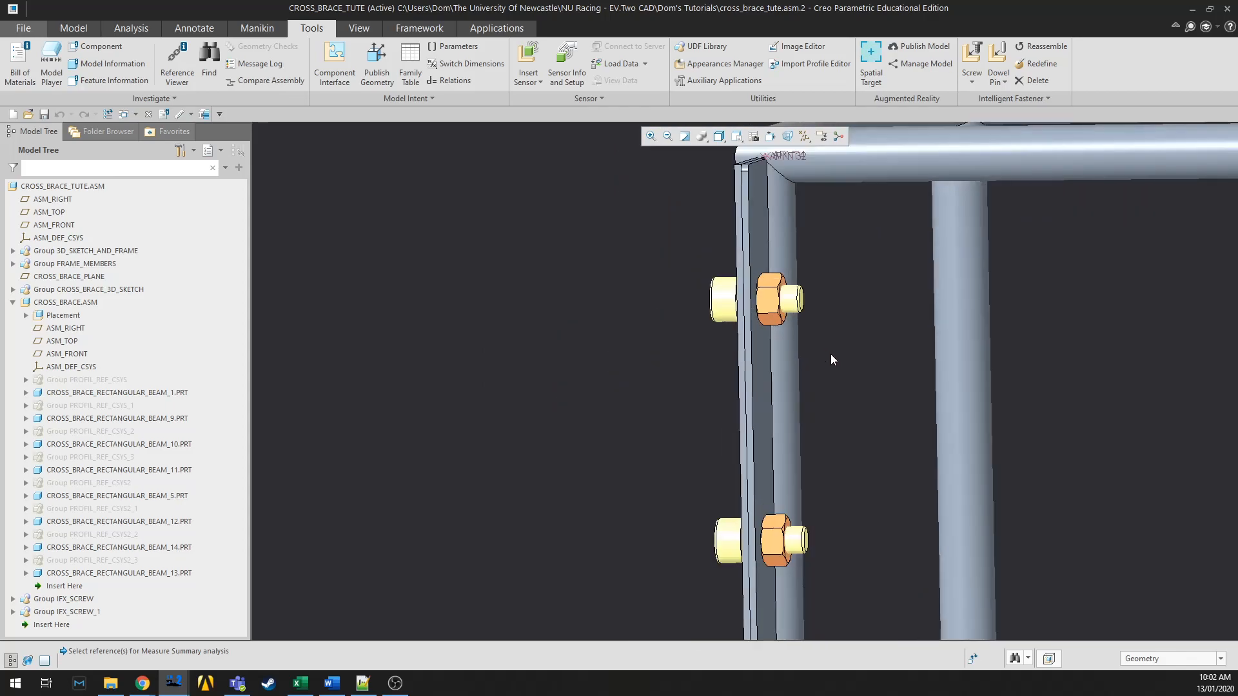
pyautogui.scroll(-5, 839, 378)
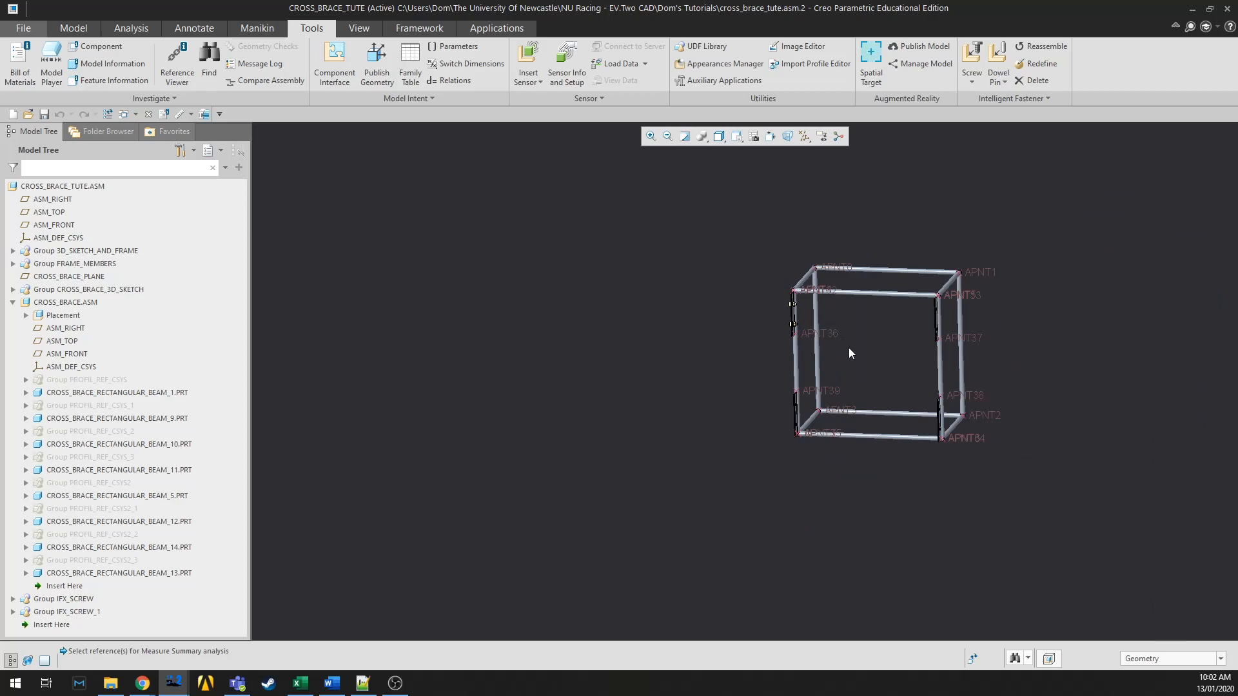
pyautogui.scroll(2, 849, 348)
pyautogui.scroll(1, 745, 252)
pyautogui.scroll(-3, 748, 282)
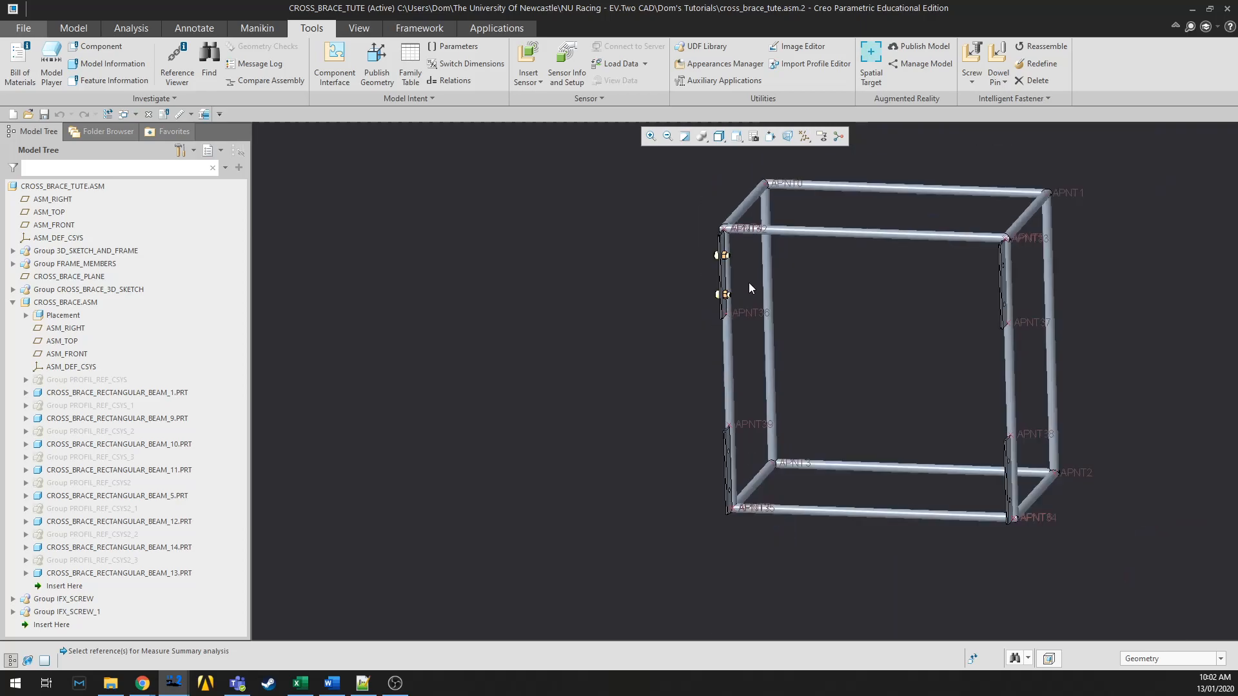
pyautogui.scroll(3, 803, 419)
pyautogui.scroll(1, 858, 404)
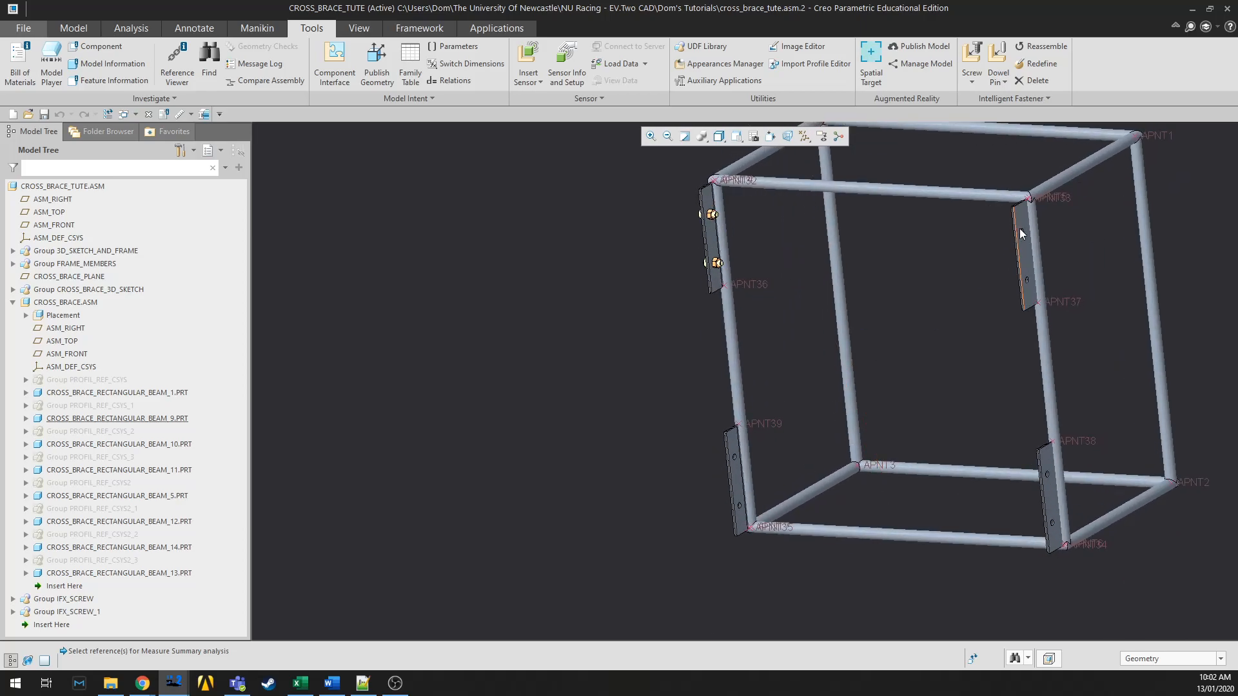
pyautogui.scroll(1, 1042, 464)
pyautogui.scroll(-1, 902, 529)
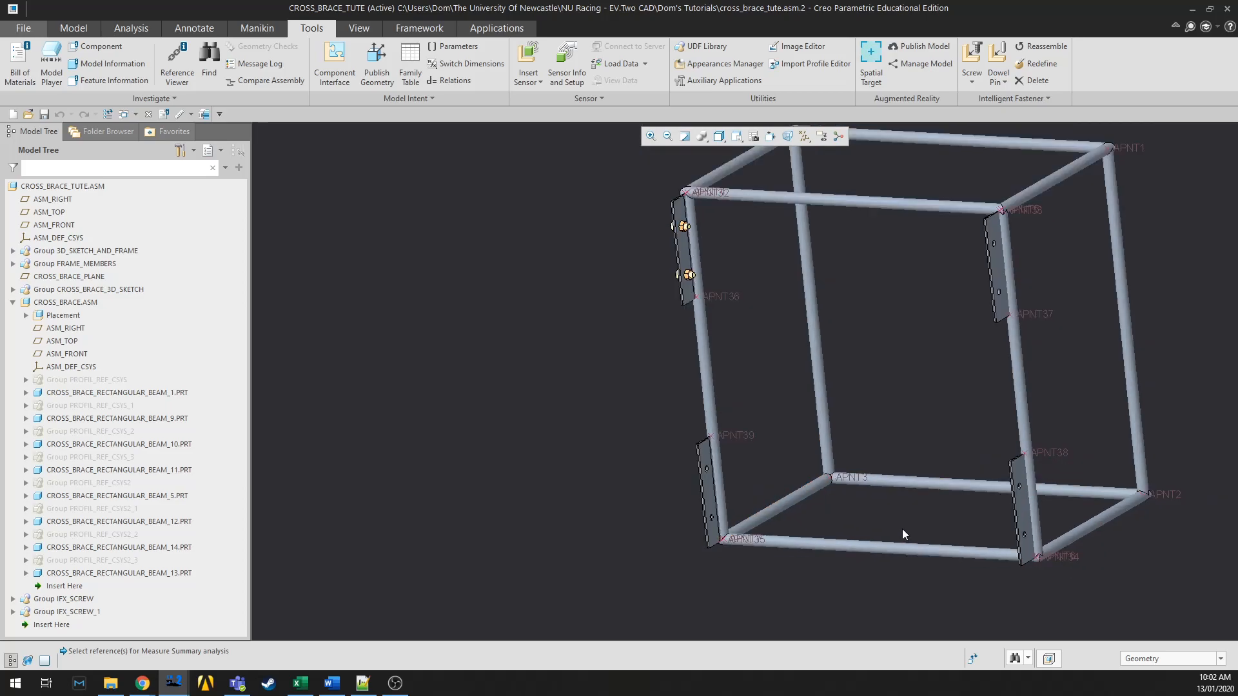
pyautogui.scroll(-1, 916, 537)
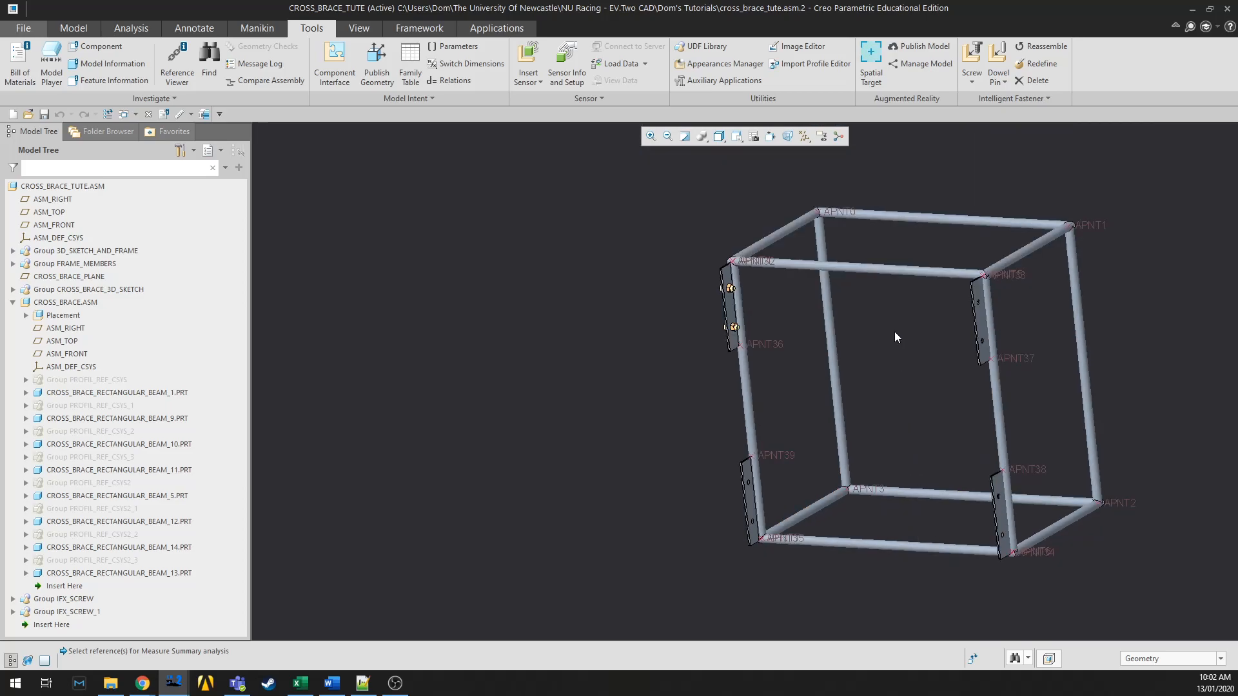
pyautogui.scroll(2, 748, 322)
pyautogui.scroll(2, 735, 306)
pyautogui.moveTo(733, 303); pyautogui.dragTo(803, 326, button='middle')
pyautogui.scroll(-1, 804, 327)
pyautogui.scroll(-3, 804, 328)
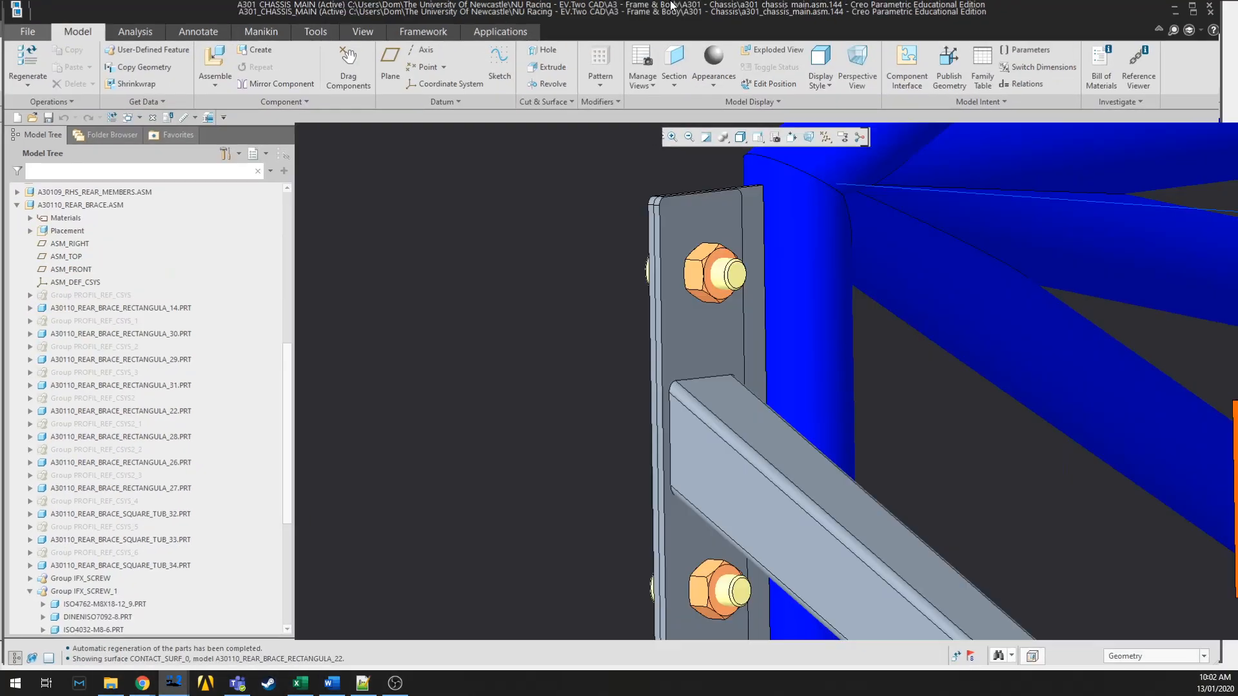
# Examine the rear brace's mounting plates and fasteners in the A301_CHASSIS_MAIN assembly, overall and close up.
pyautogui.scroll(-4, 884, 349)
pyautogui.scroll(2, 884, 349)
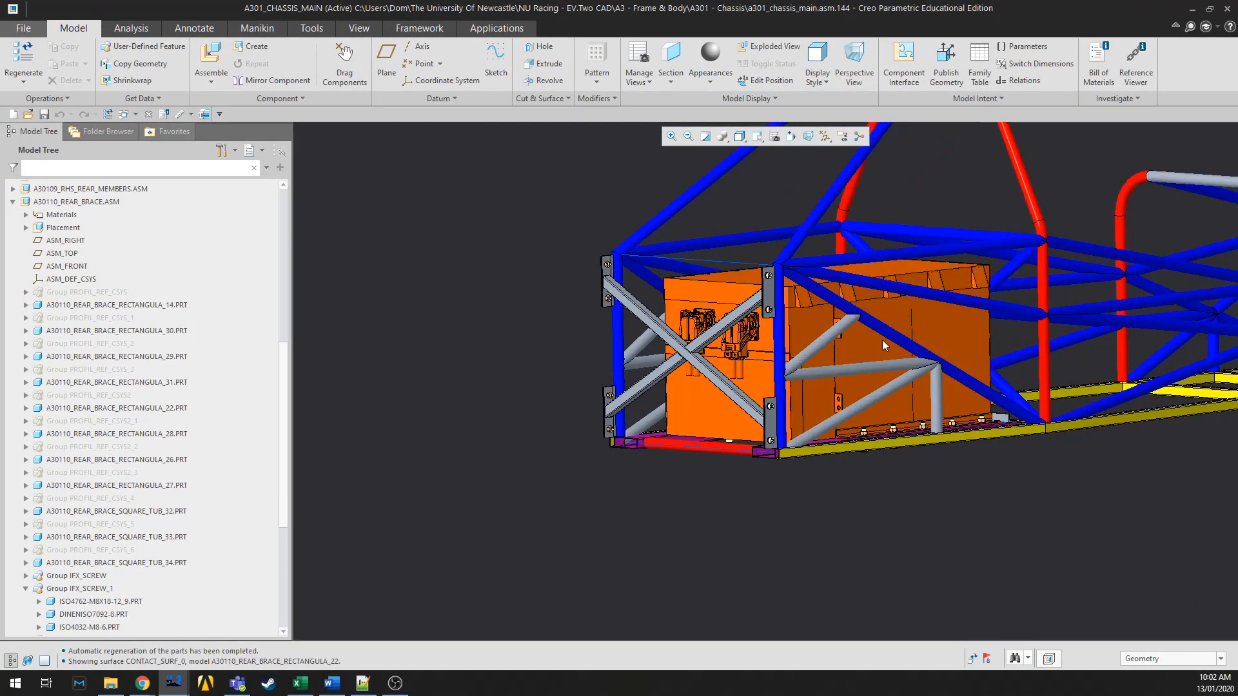
pyautogui.scroll(4, 738, 442)
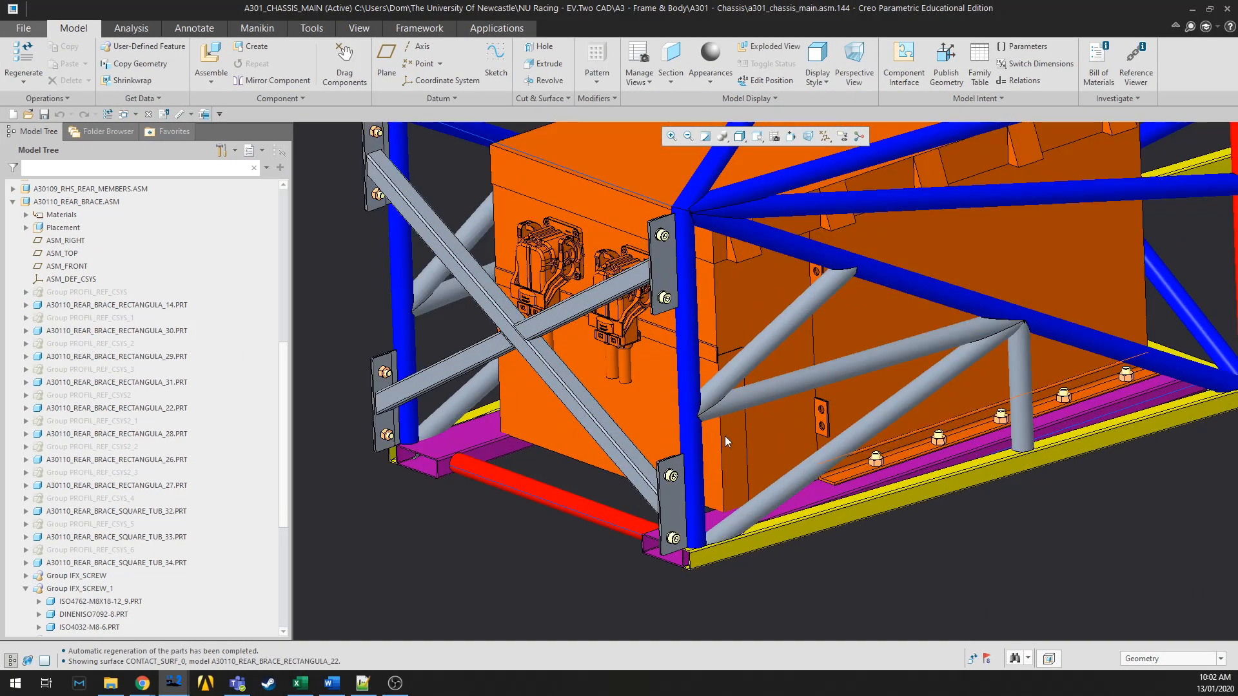
pyautogui.scroll(-2, 709, 387)
pyautogui.moveTo(690, 351); pyautogui.dragTo(702, 347, button='middle')
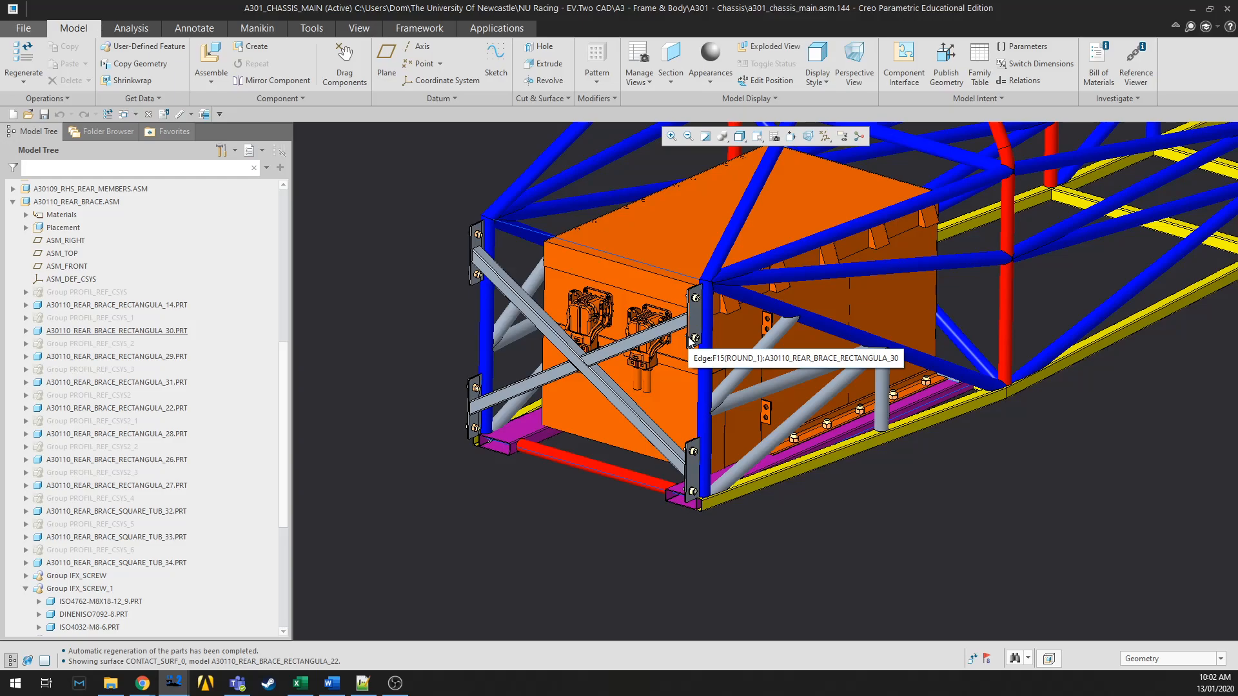
pyautogui.scroll(3, 690, 342)
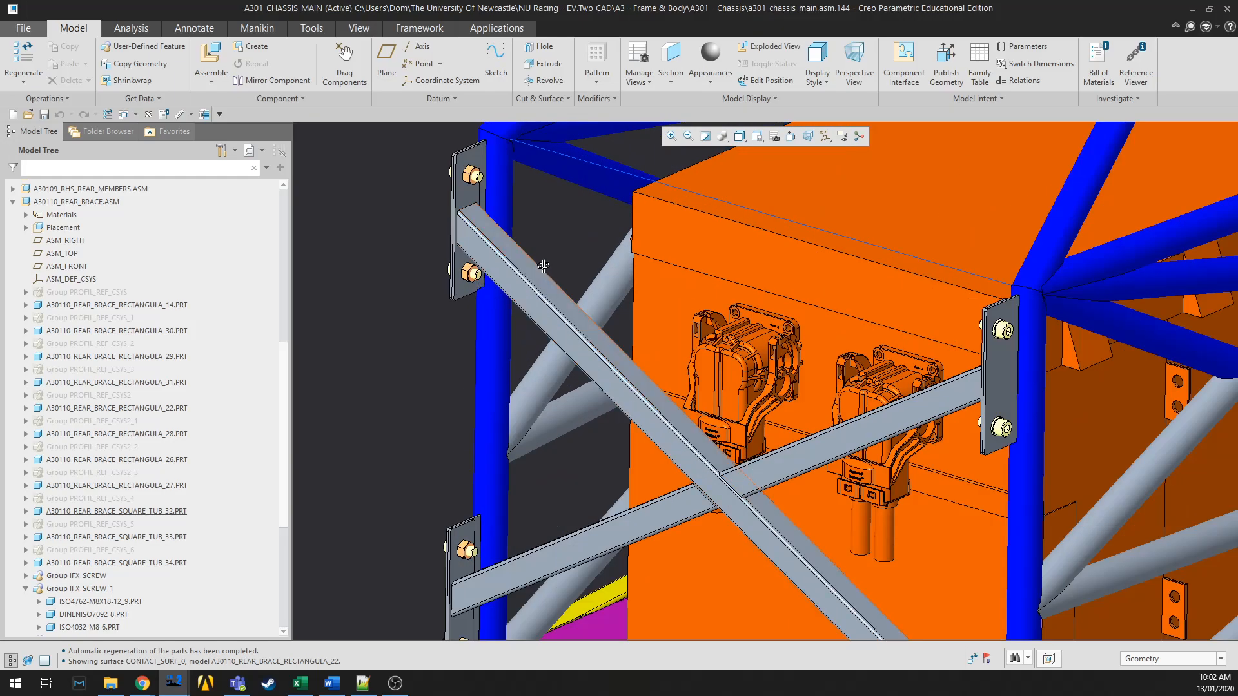
pyautogui.scroll(5, 539, 266)
pyautogui.scroll(5, 443, 282)
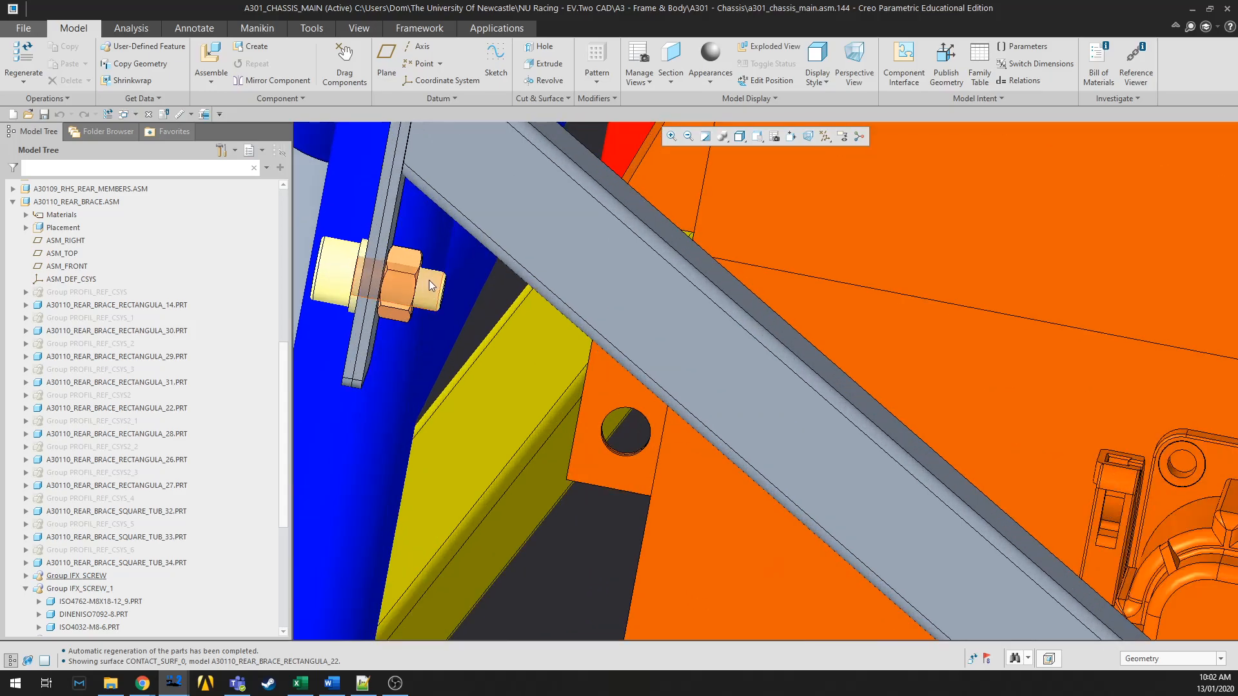
pyautogui.moveTo(498, 253); pyautogui.dragTo(508, 218, button='middle')
# From a straight-on rear view of the chassis, measure the clearance between the lower screw's end and the diagonal brace tube's lower edge.
pyautogui.click(774, 141)
pyautogui.click(783, 176)
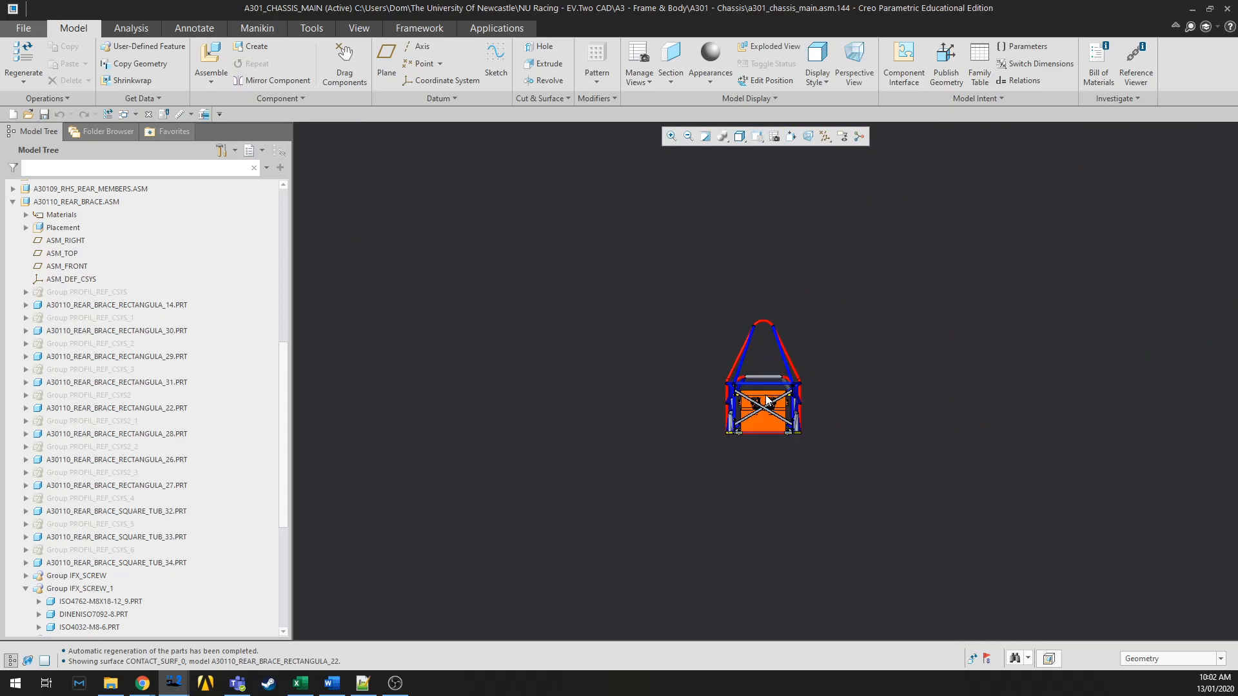
pyautogui.scroll(10, 767, 401)
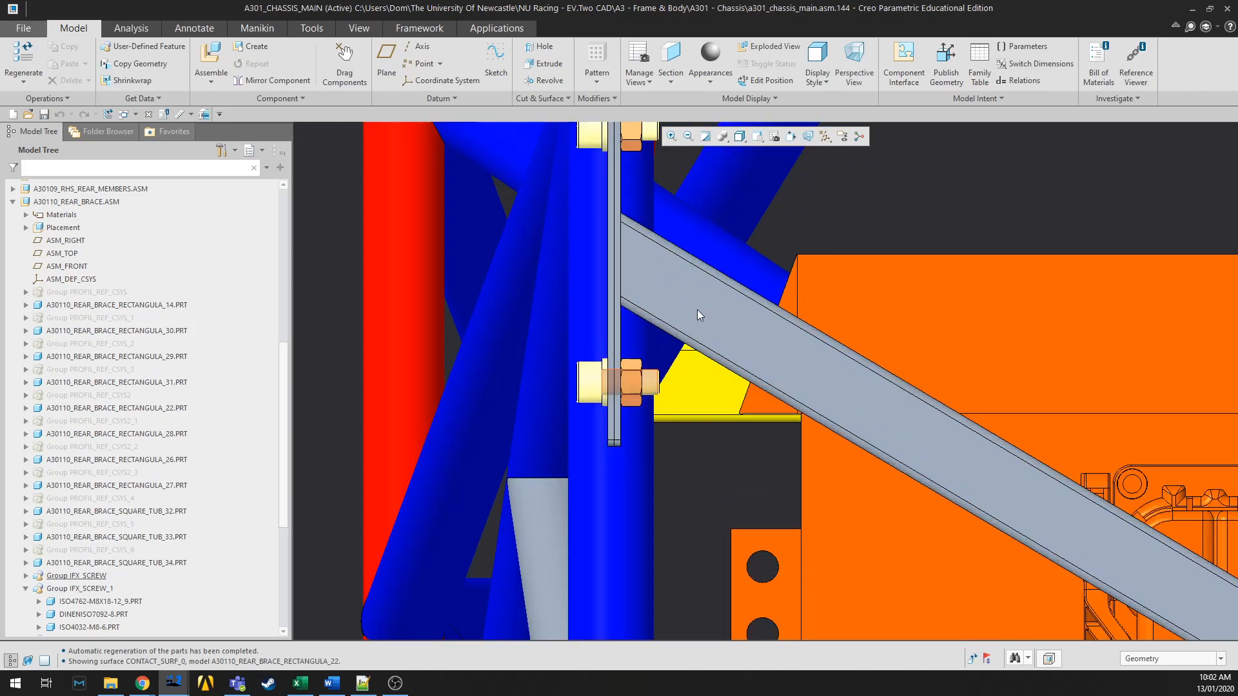
pyautogui.click(179, 114)
pyautogui.scroll(2, 661, 377)
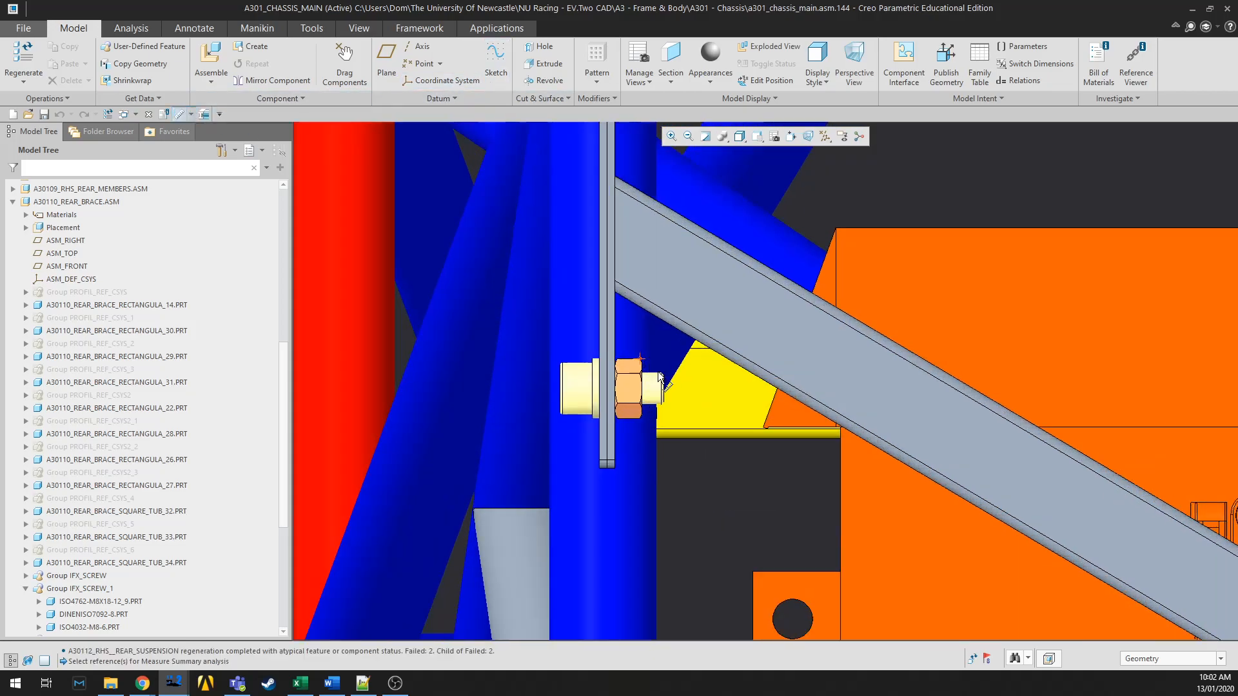
pyautogui.click(661, 382)
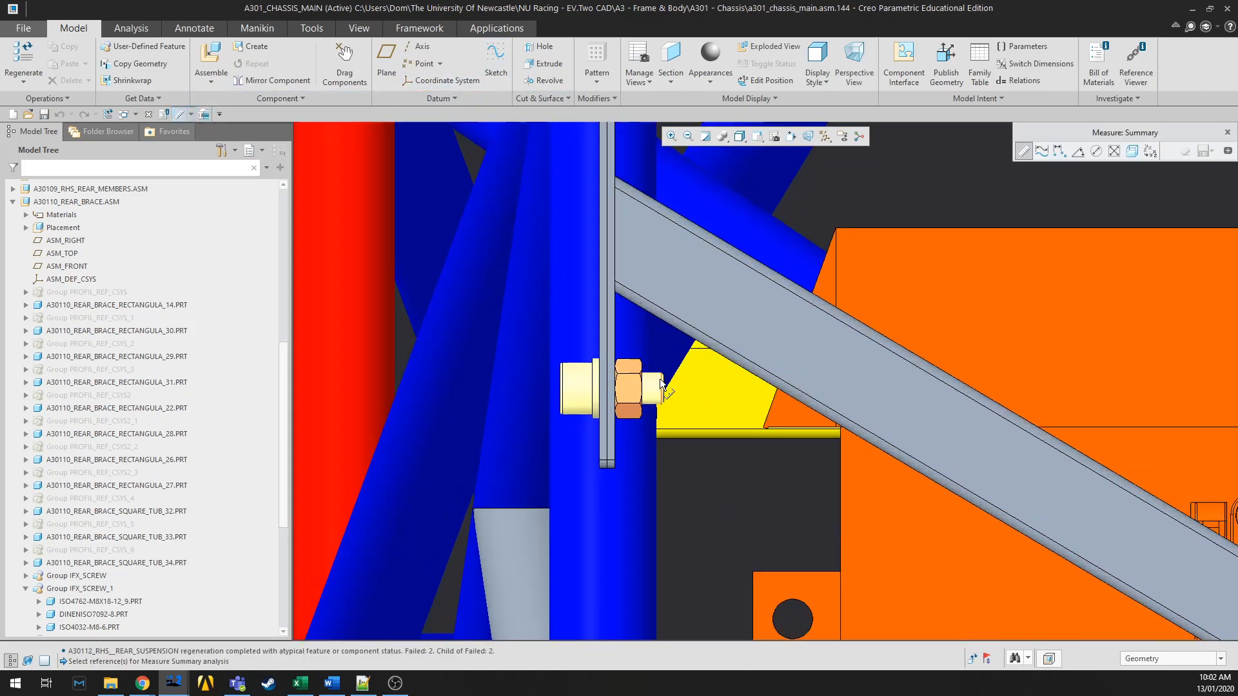
pyautogui.keyDown('ctrl'); pyautogui.click(704, 346); pyautogui.keyUp('ctrl')
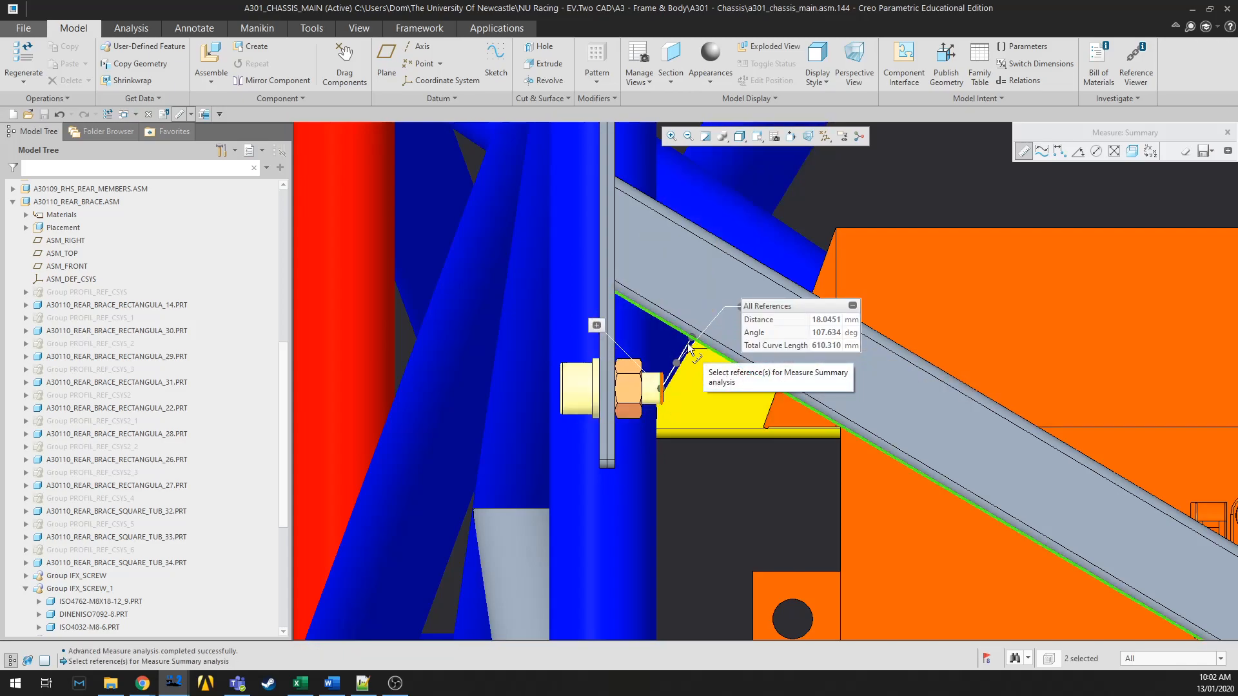
pyautogui.press('Escape')
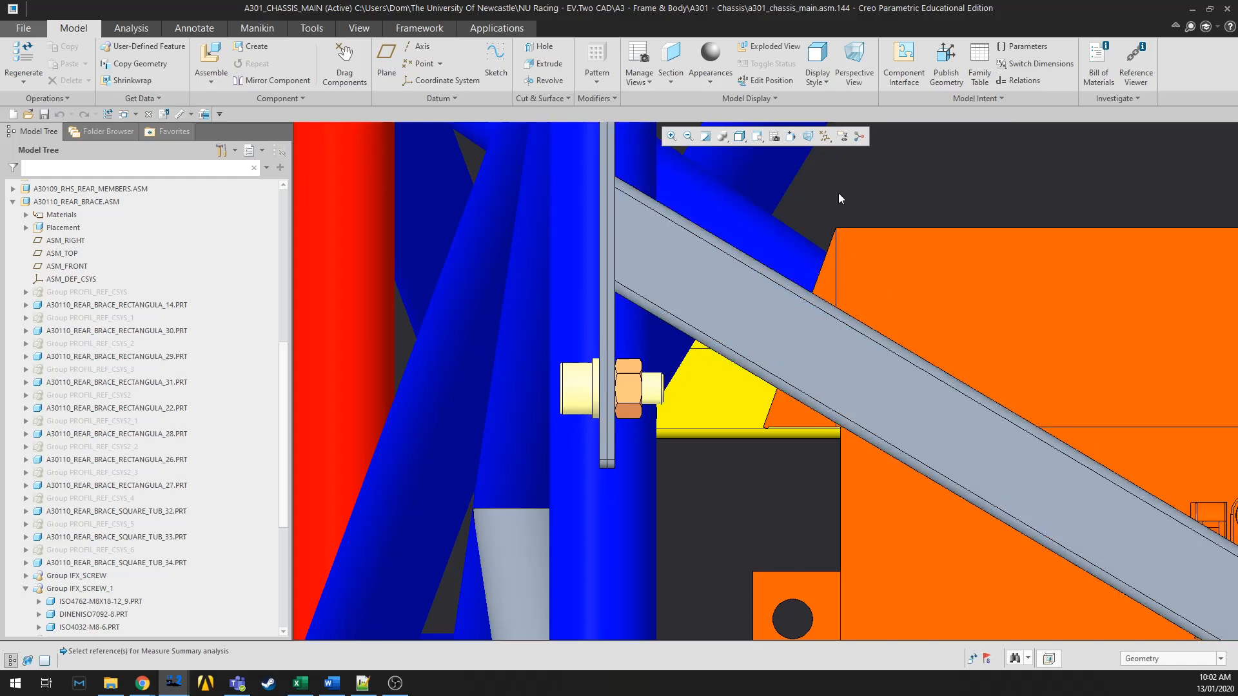
# Examine the mounting plate with its two fasteners, and the rear cross-brace within the whole chassis frame.
pyautogui.scroll(4, 744, 325)
pyautogui.moveTo(853, 265); pyautogui.dragTo(832, 269, button='middle')
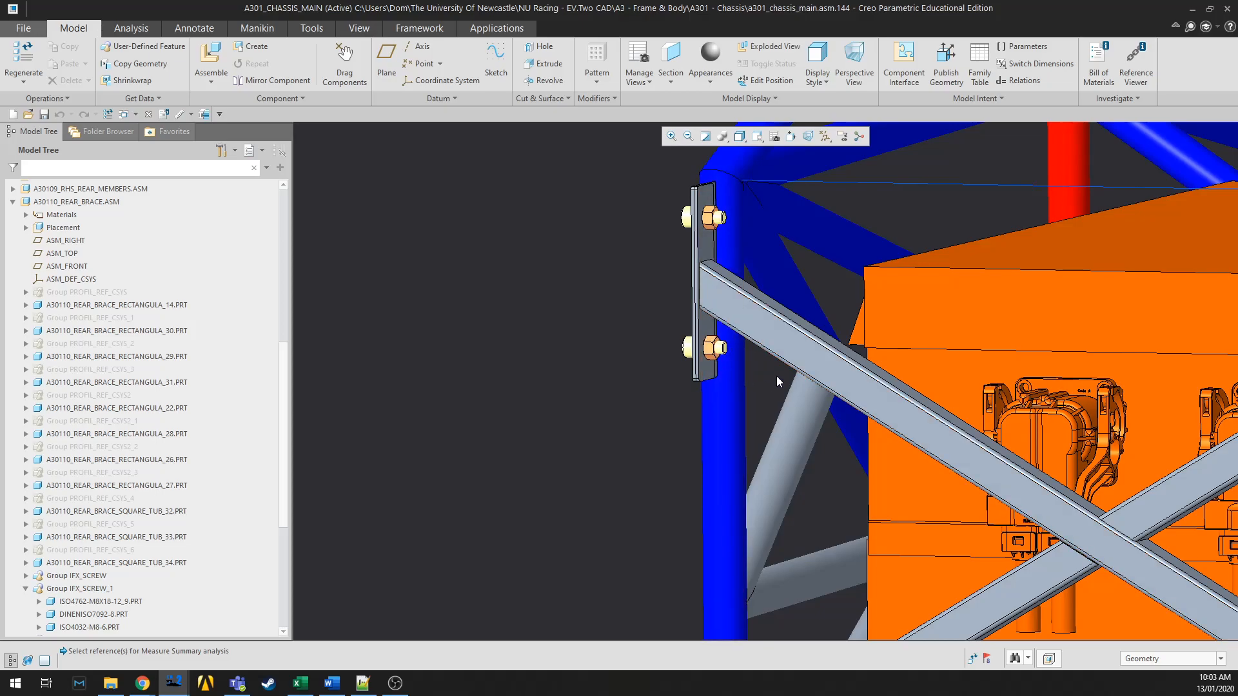
pyautogui.scroll(-5, 639, 390)
pyautogui.moveTo(875, 452); pyautogui.dragTo(1090, 532, button='middle')
pyautogui.keyDown('shift'); pyautogui.moveTo(1090, 450); pyautogui.dragTo(799, 472, button='middle'); pyautogui.keyUp('shift')
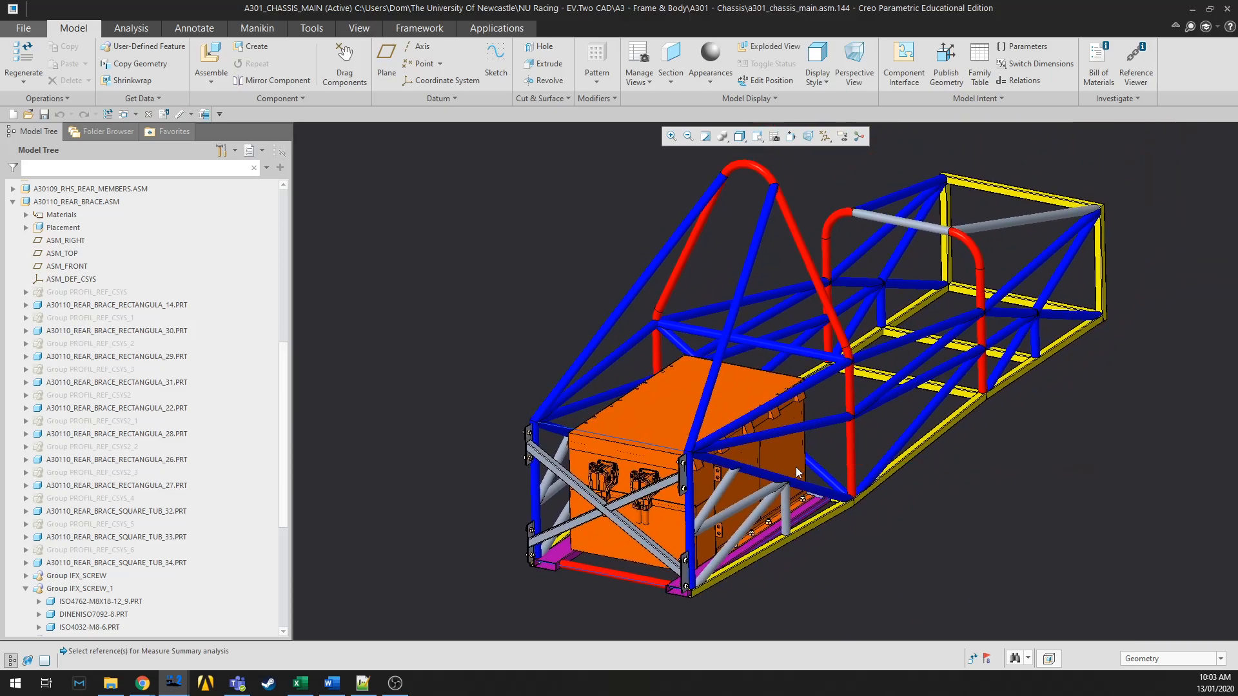
pyautogui.scroll(-1, 838, 458)
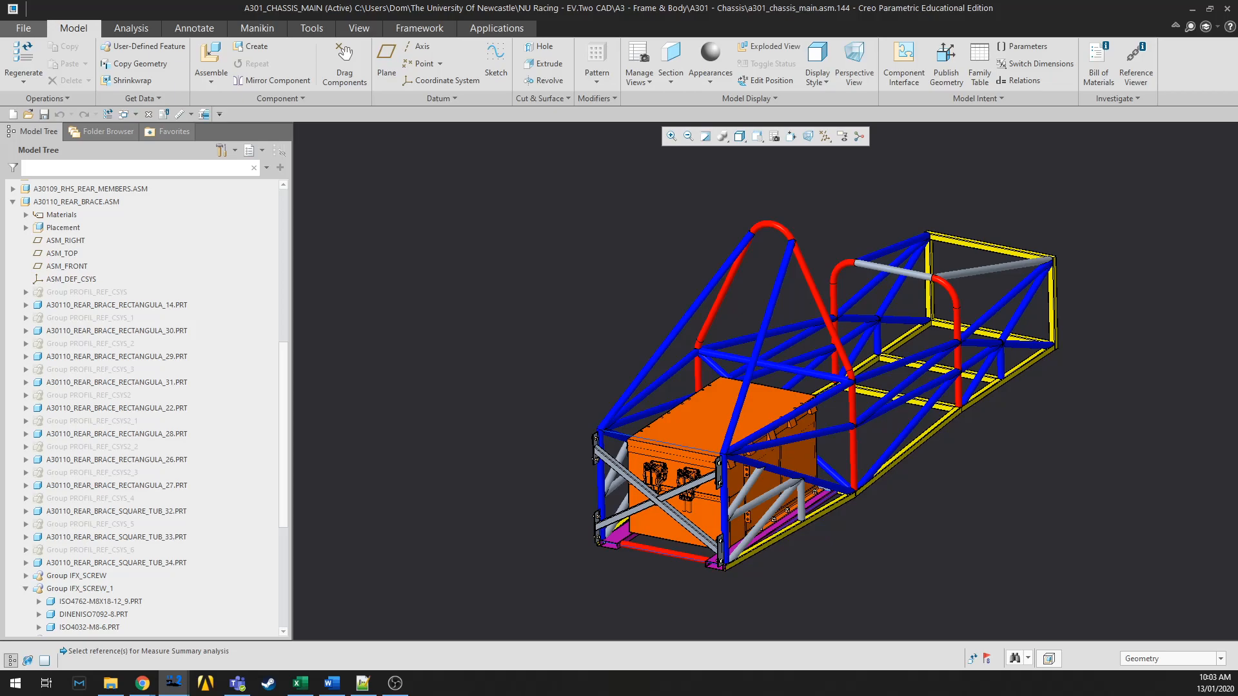